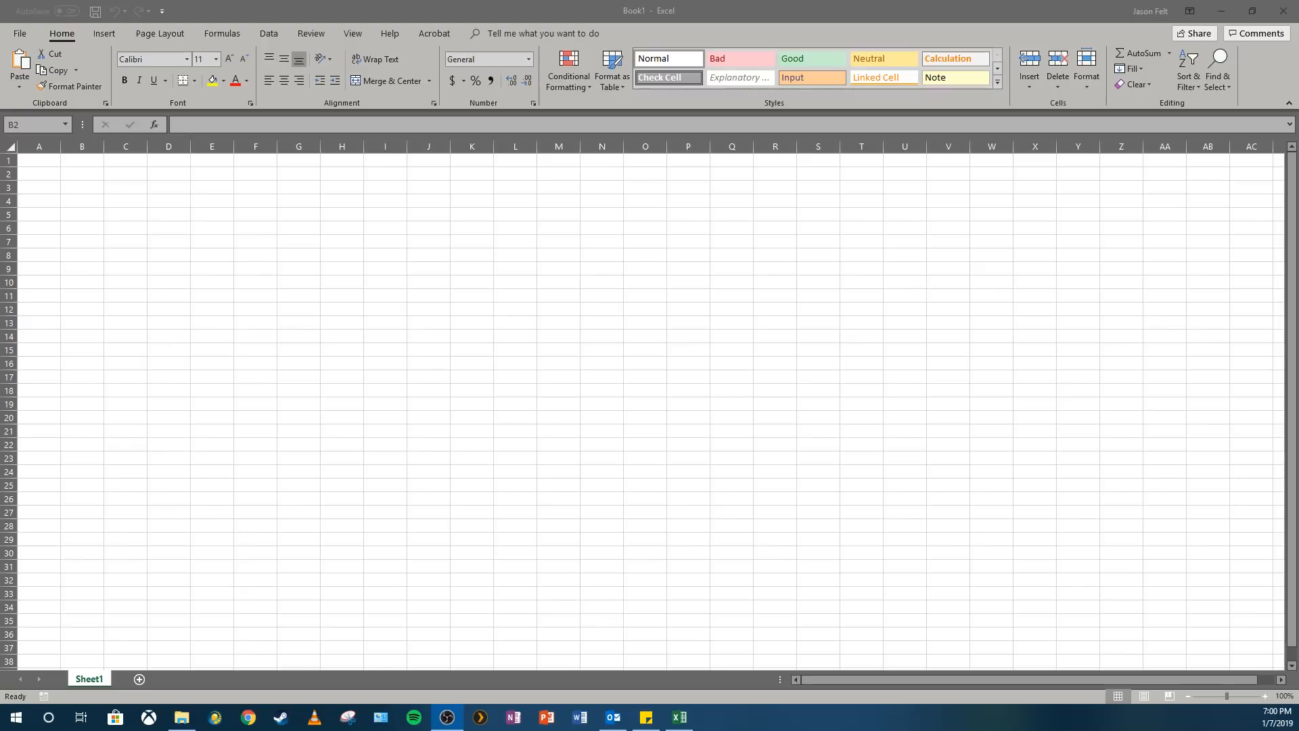
click(247, 218)
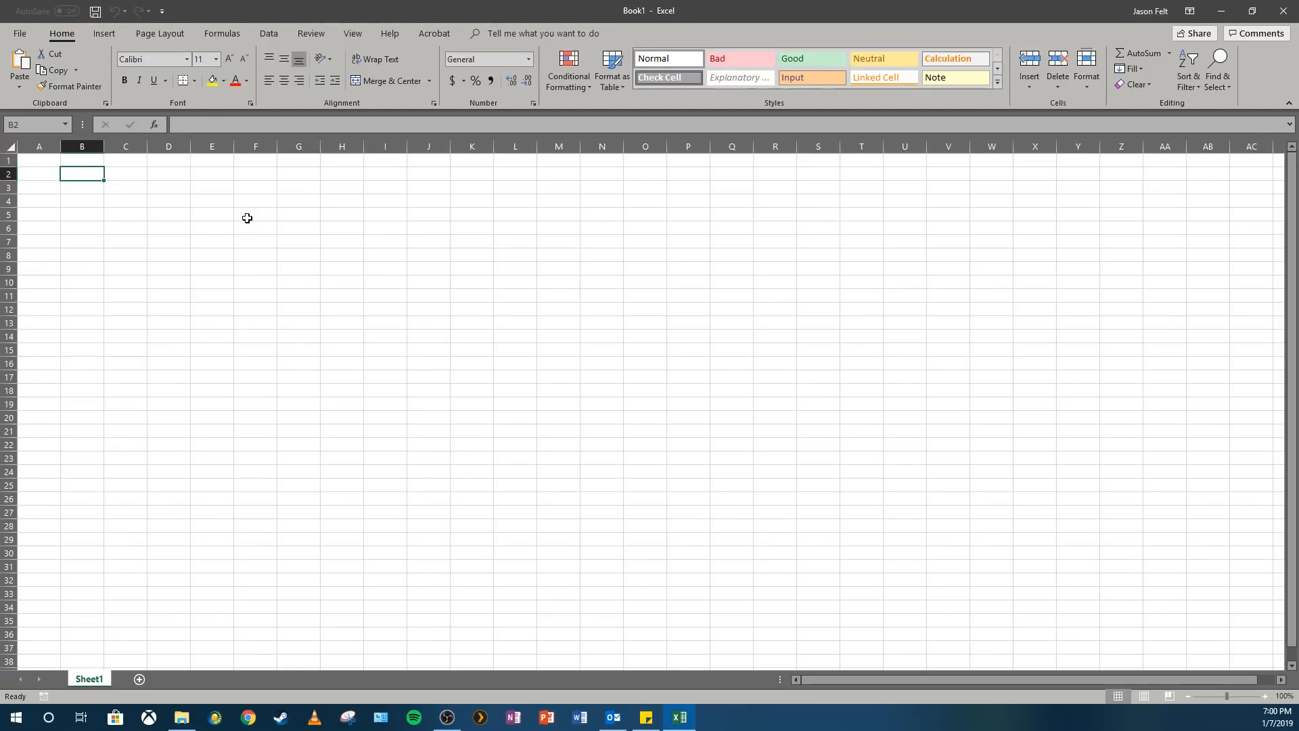
click(113, 184)
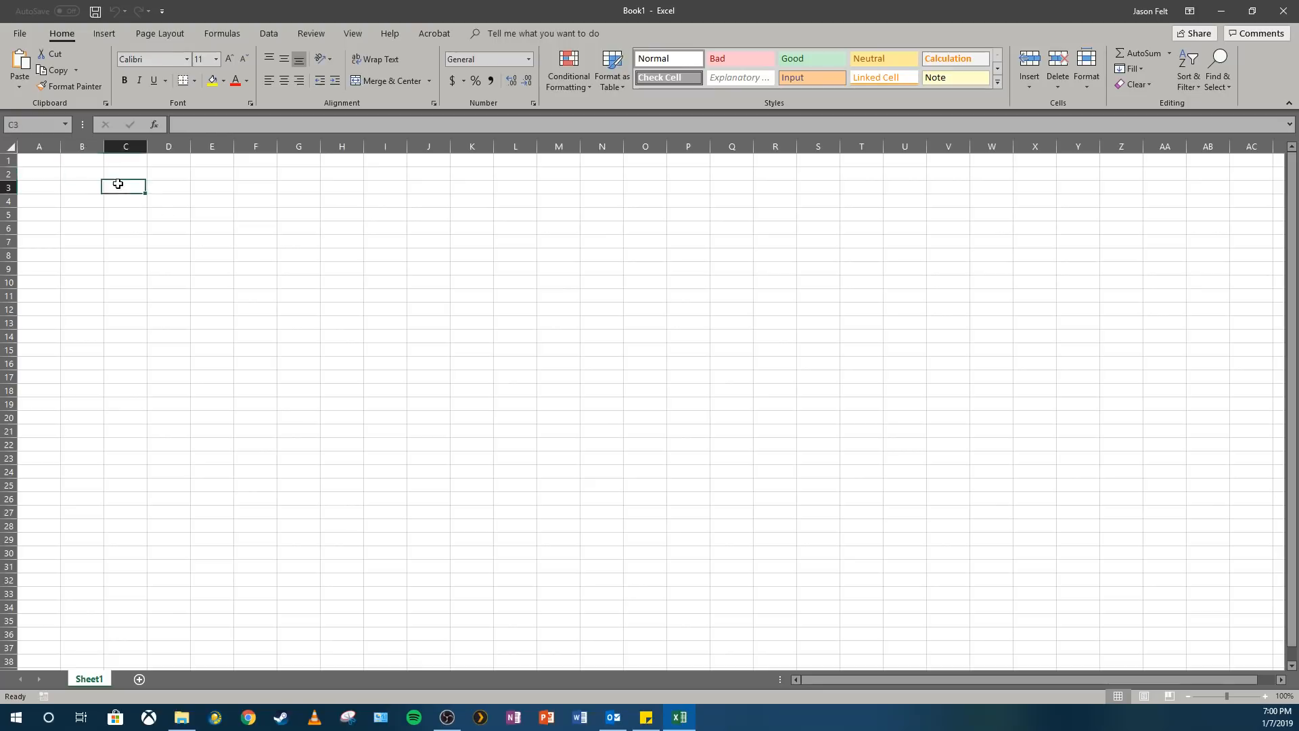
click(163, 176)
click(209, 184)
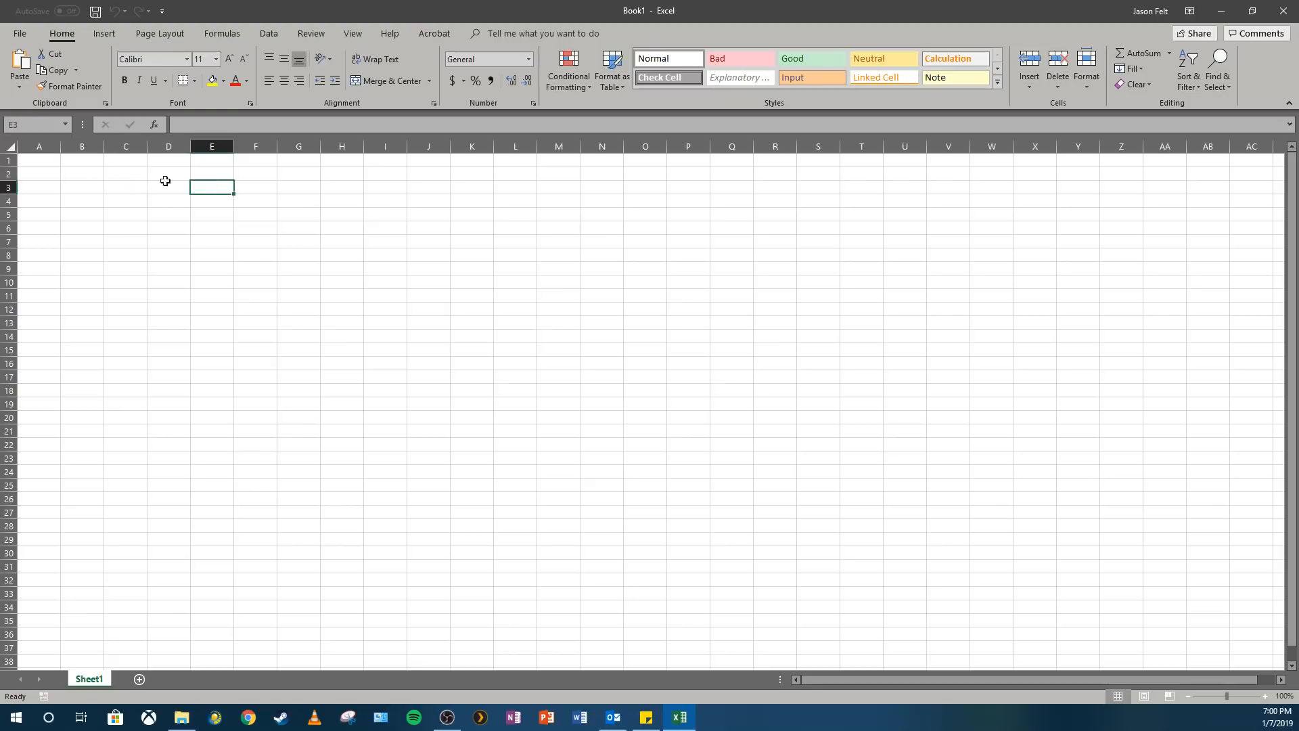
click(34, 146)
drag(34, 147, 10, 160)
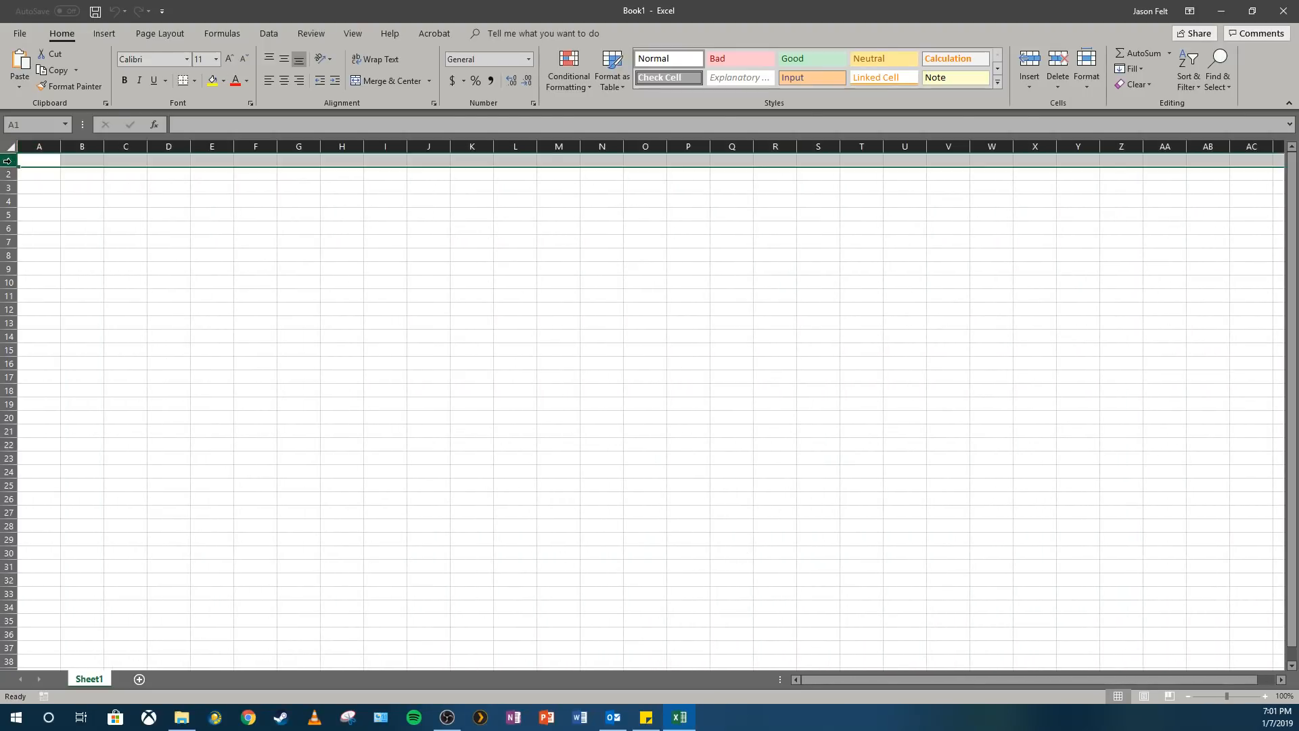
click(82, 295)
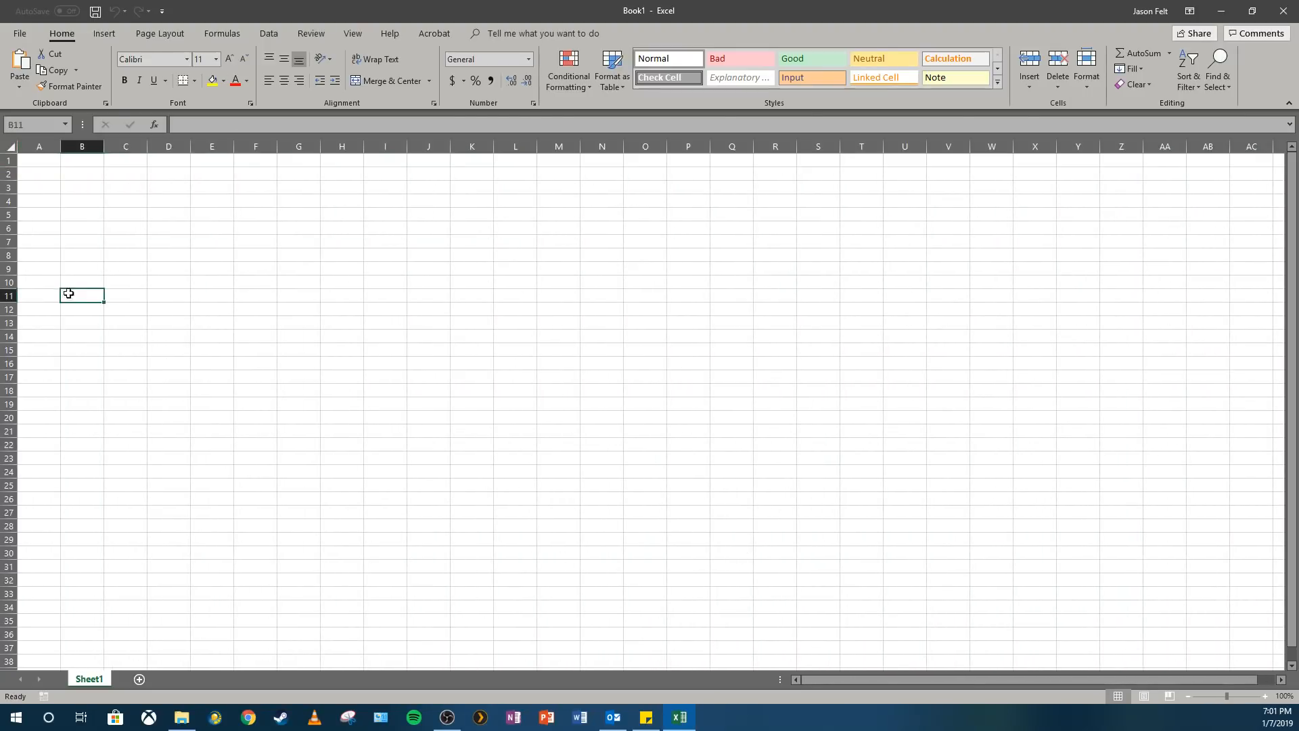
click(48, 146)
click(13, 161)
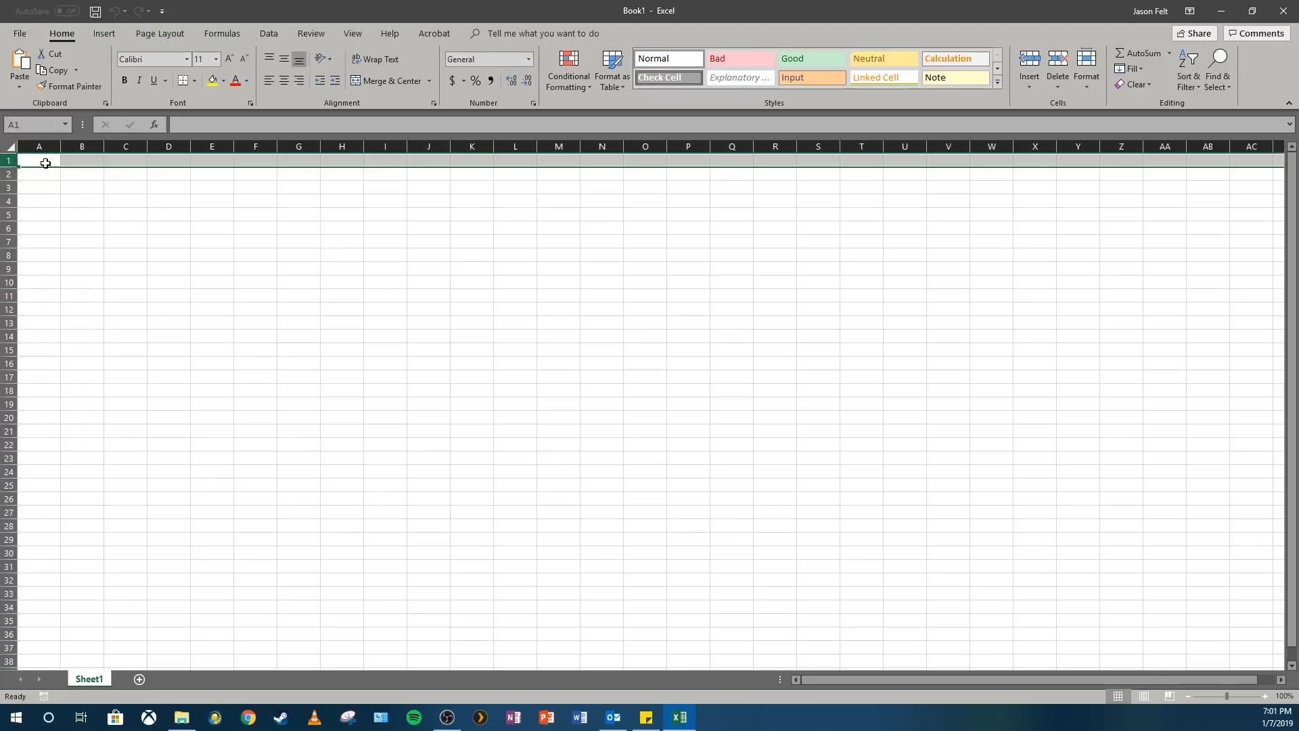
click(43, 160)
click(159, 225)
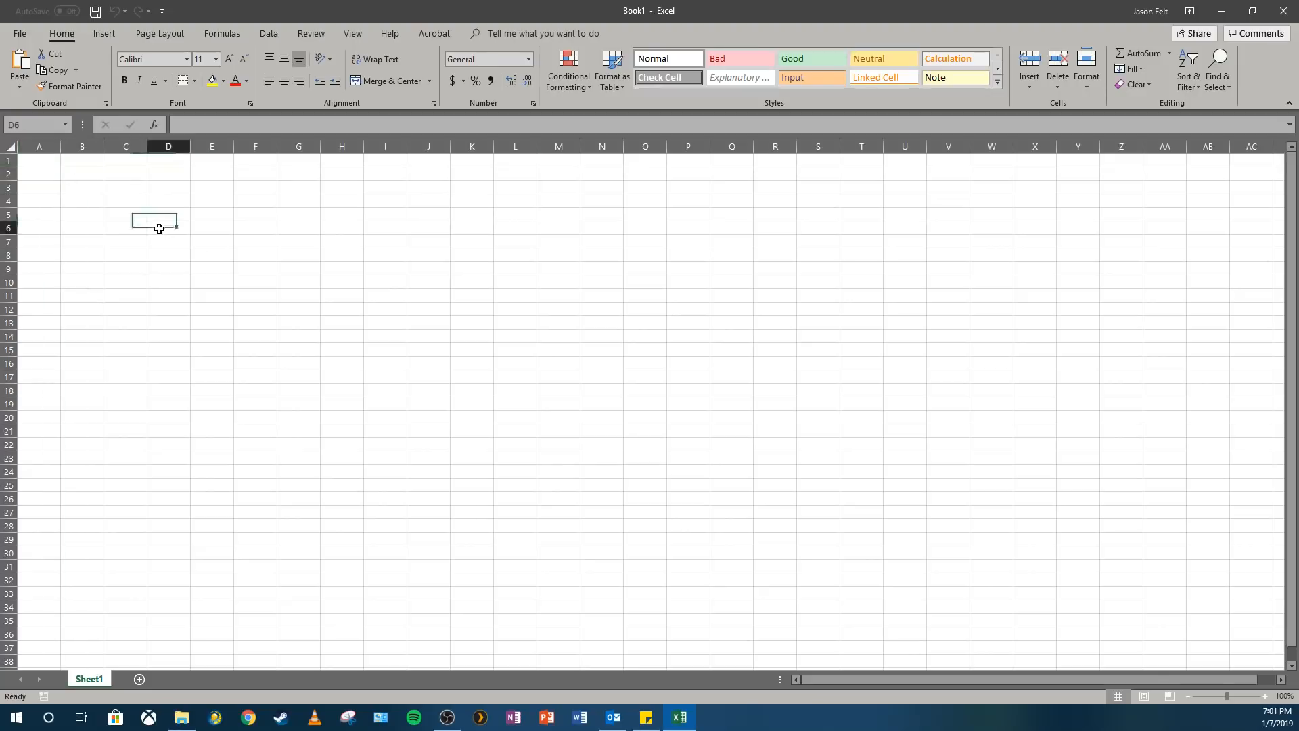
click(41, 159)
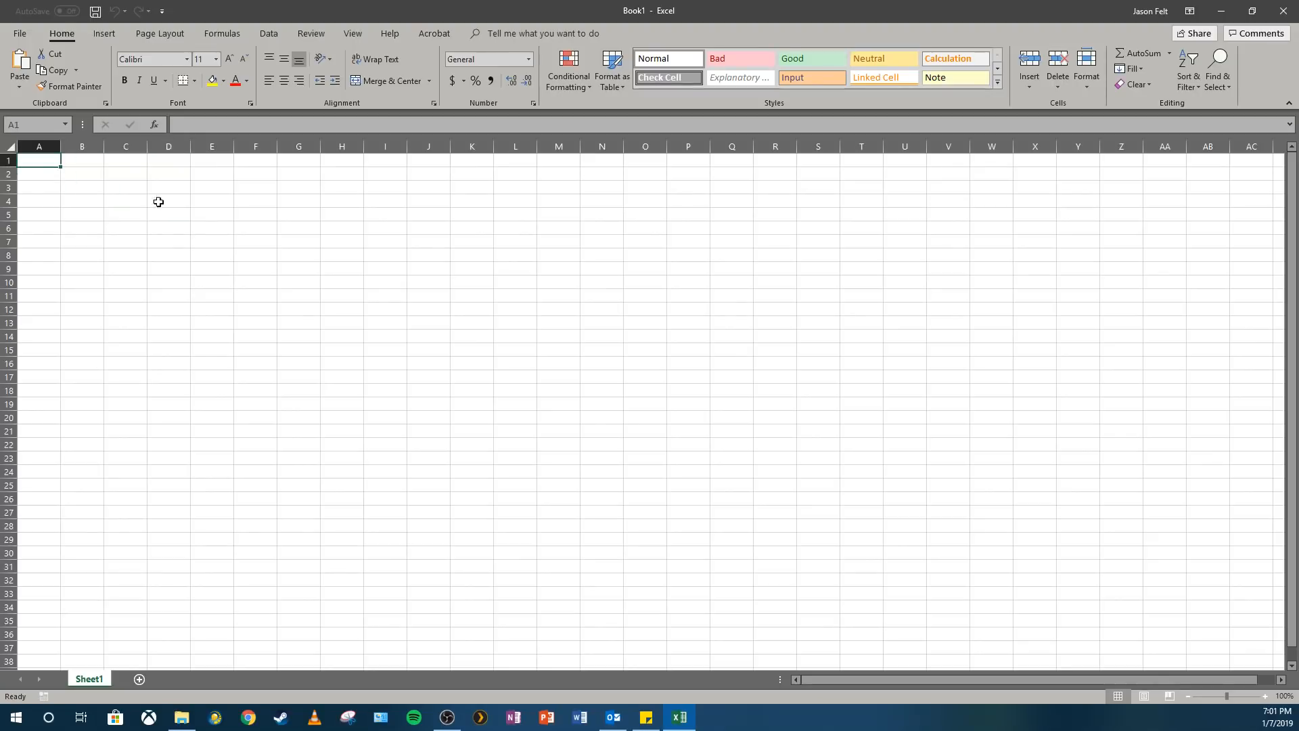
click(38, 172)
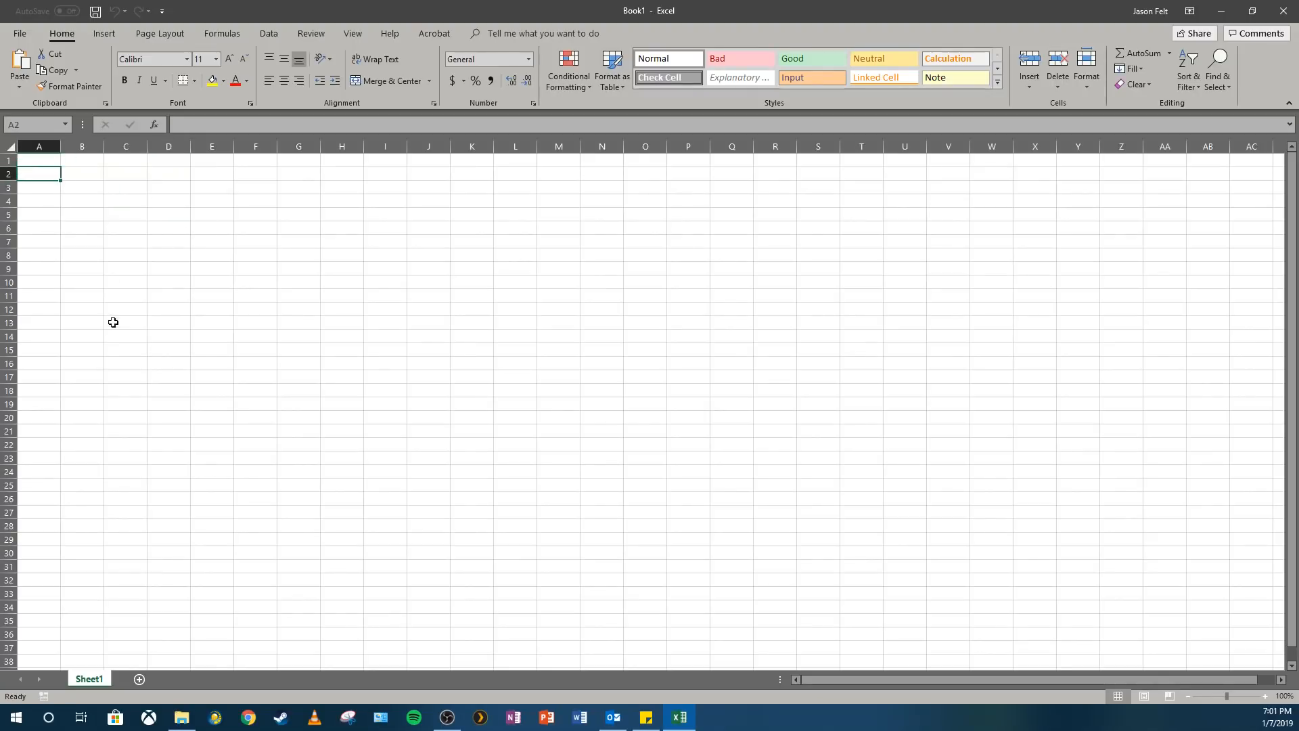
click(34, 157)
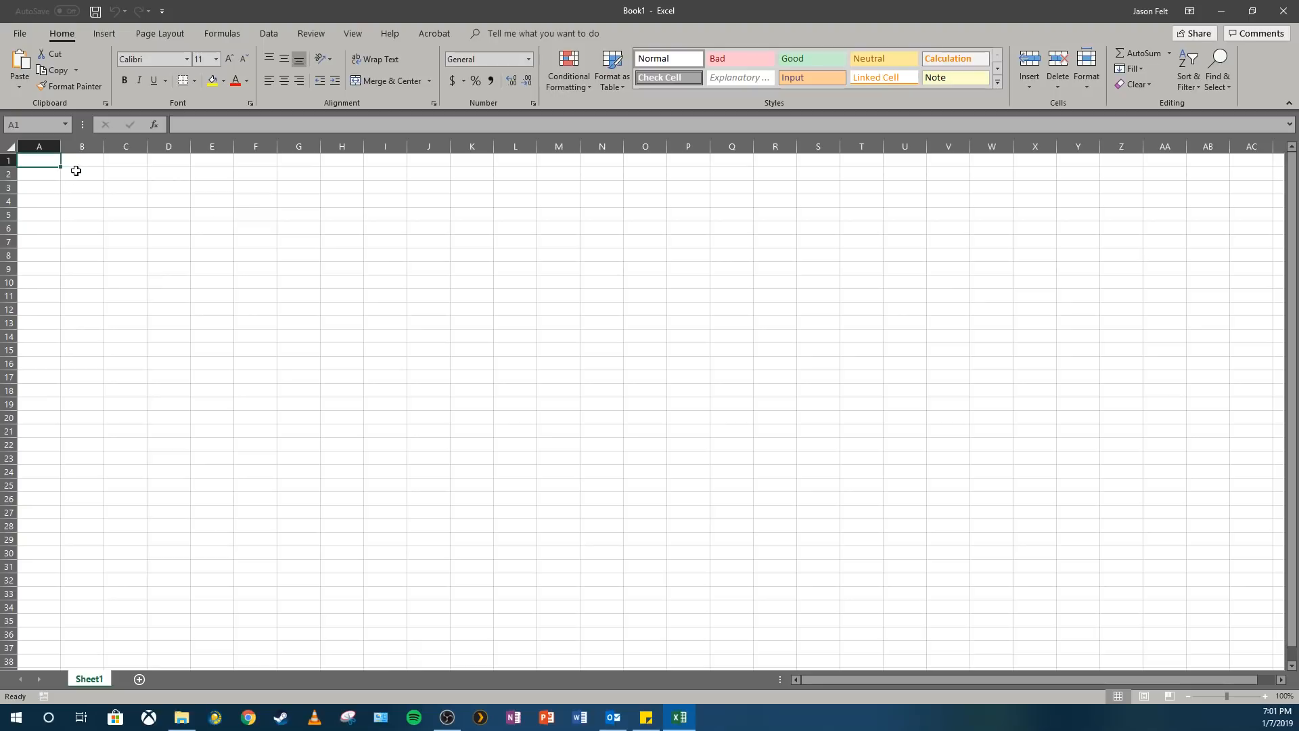
text(b)
key(BackSpace)
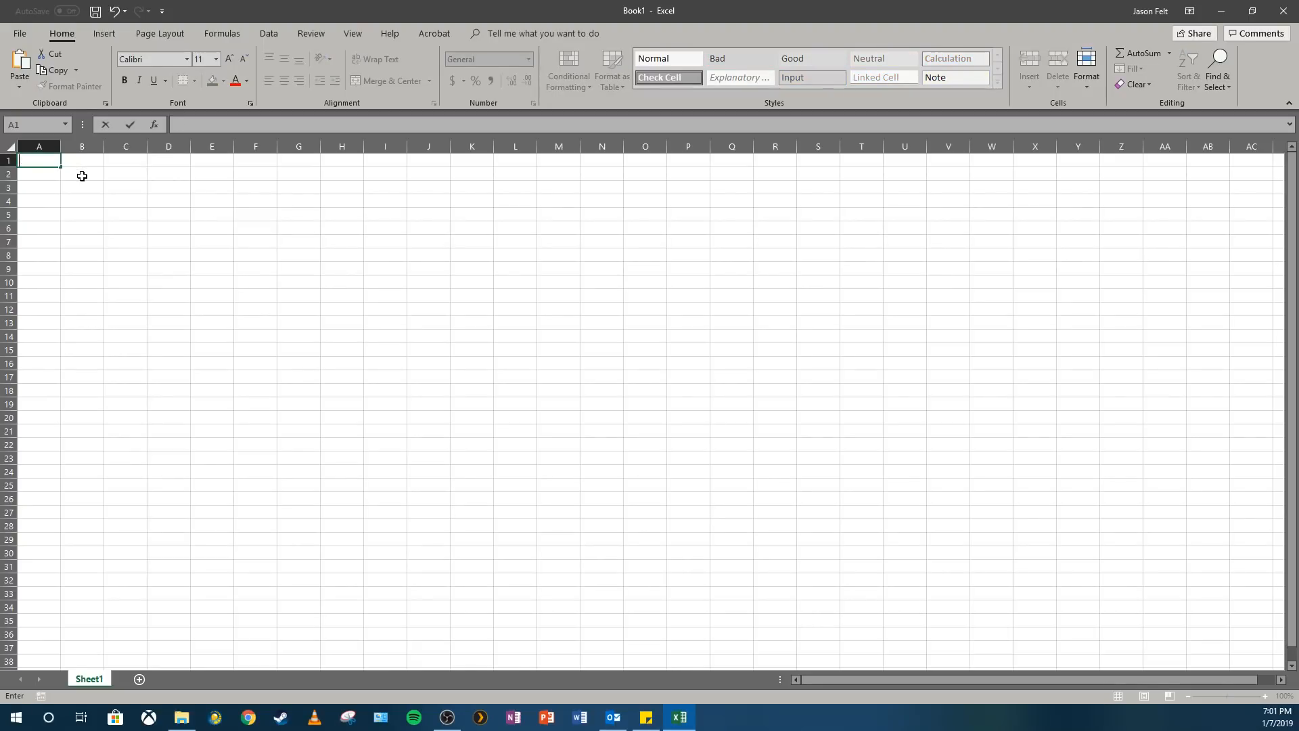
key(Escape)
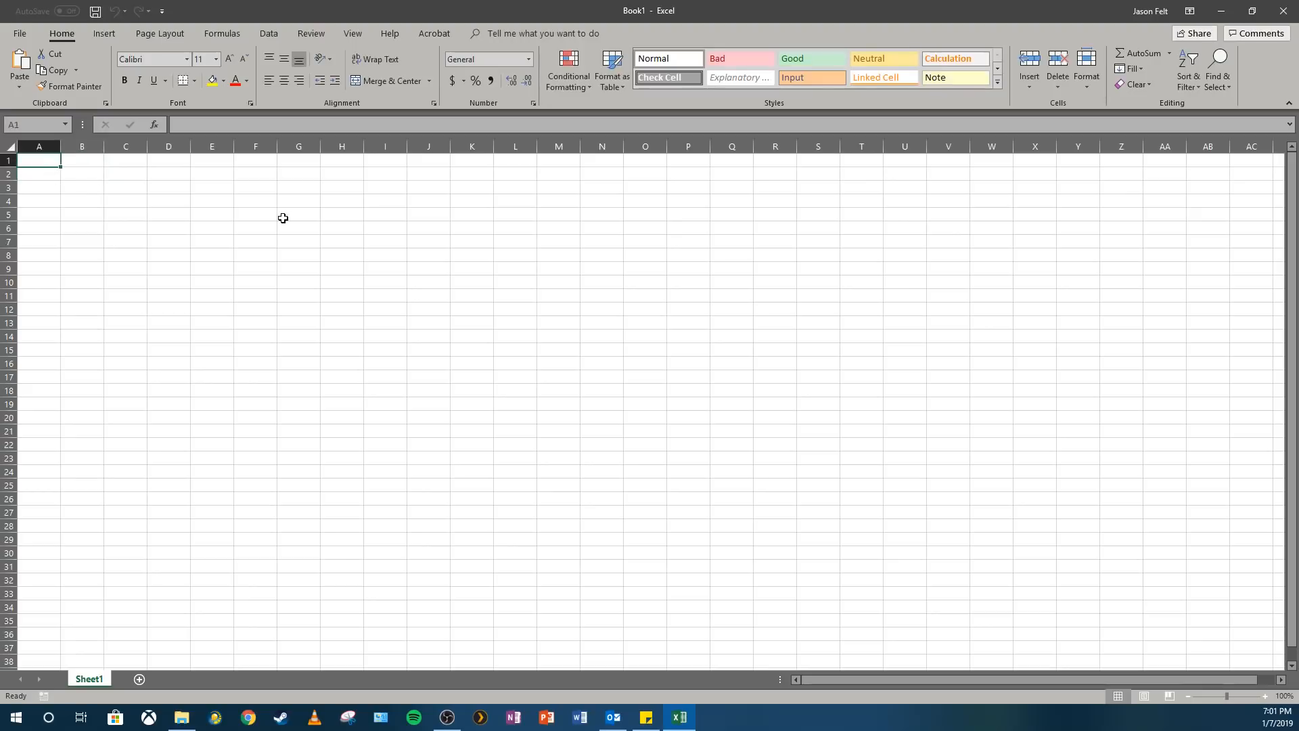
double_click(26, 160)
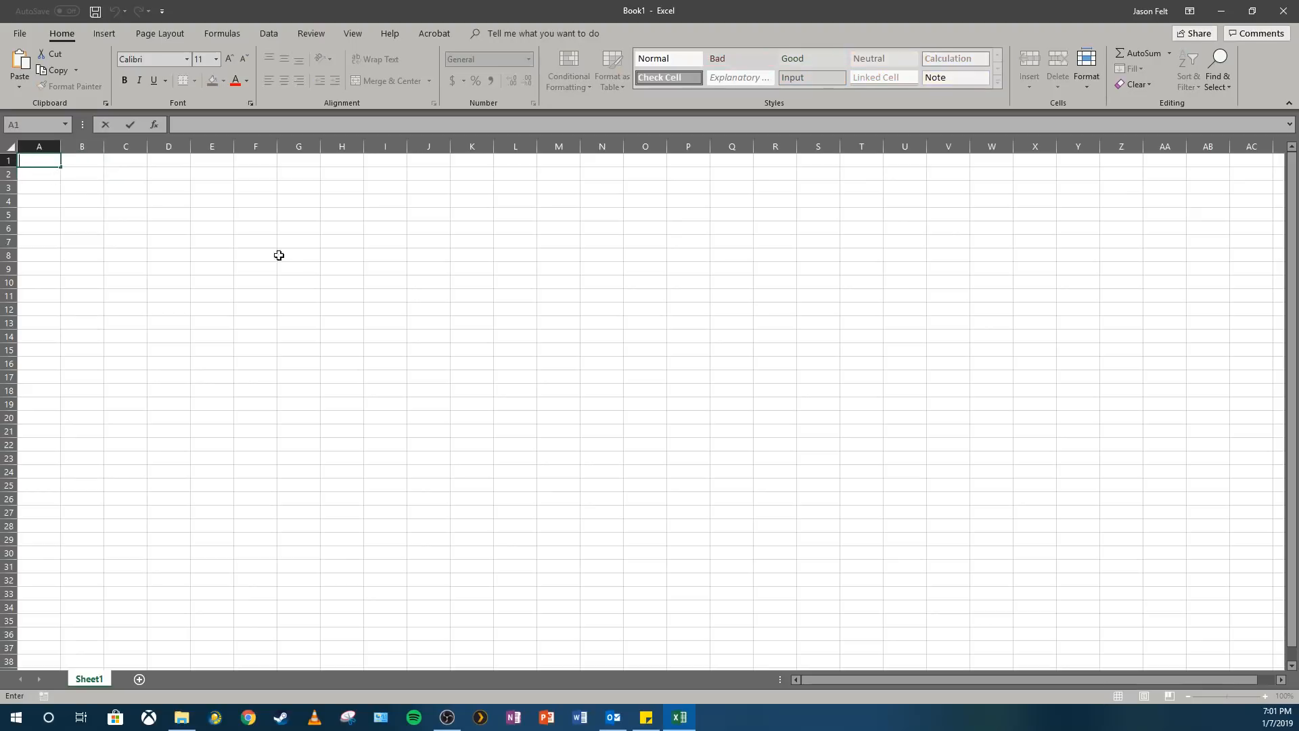
click(217, 124)
text(vsfsf)
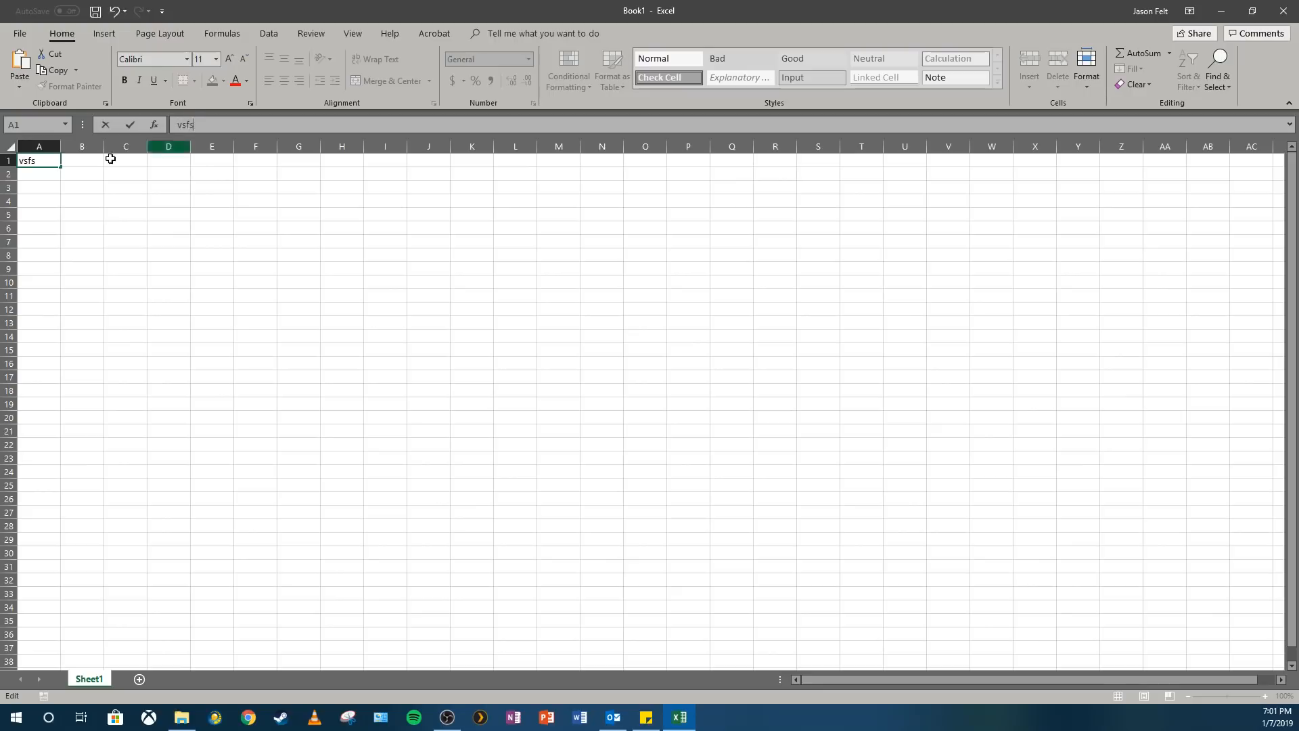
key(BackSpace)
key(BackSpace)
key(BackSpace)
key(BackSpace)
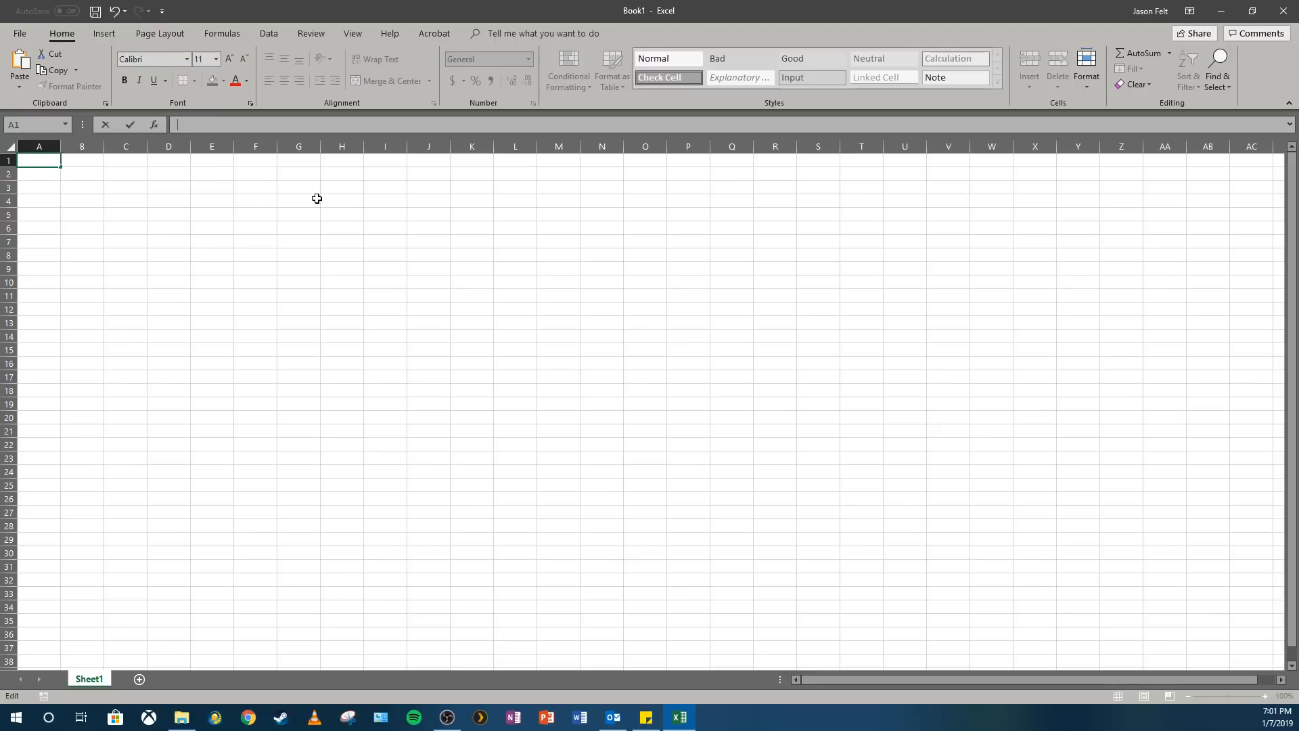
click(299, 267)
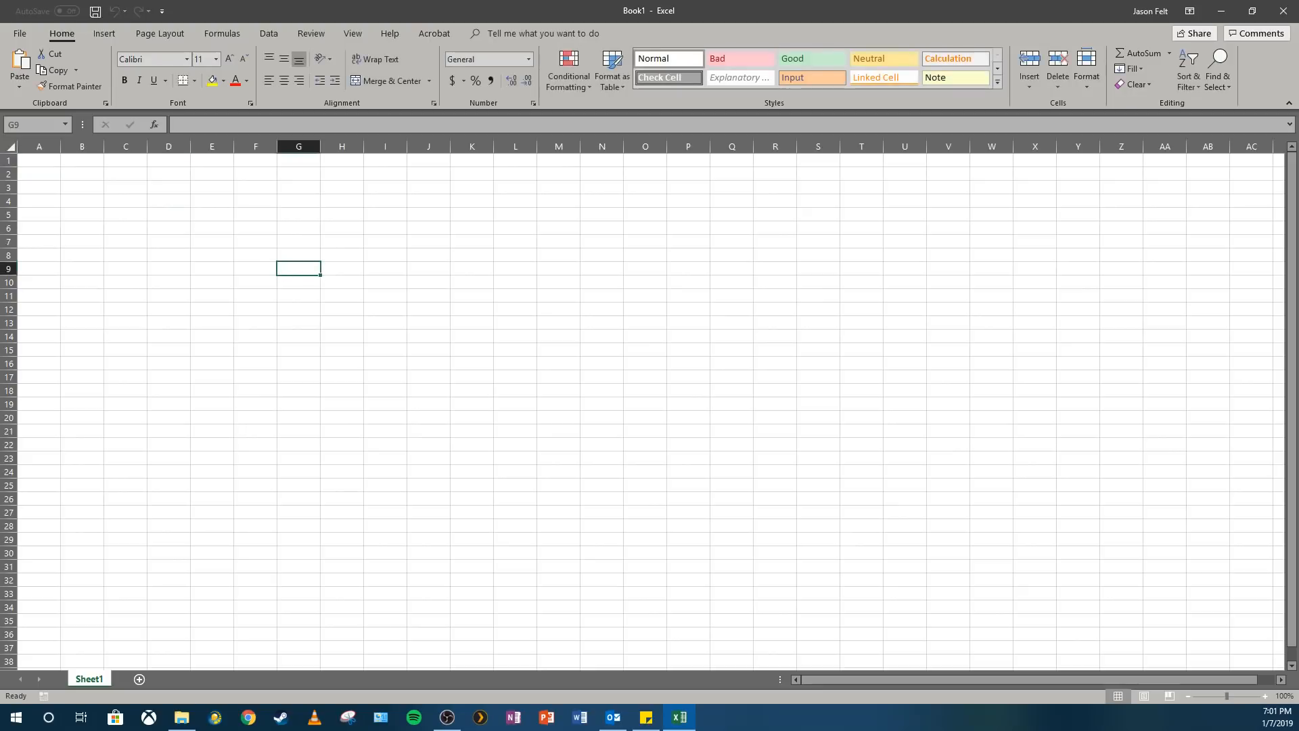
click(49, 165)
click(28, 173)
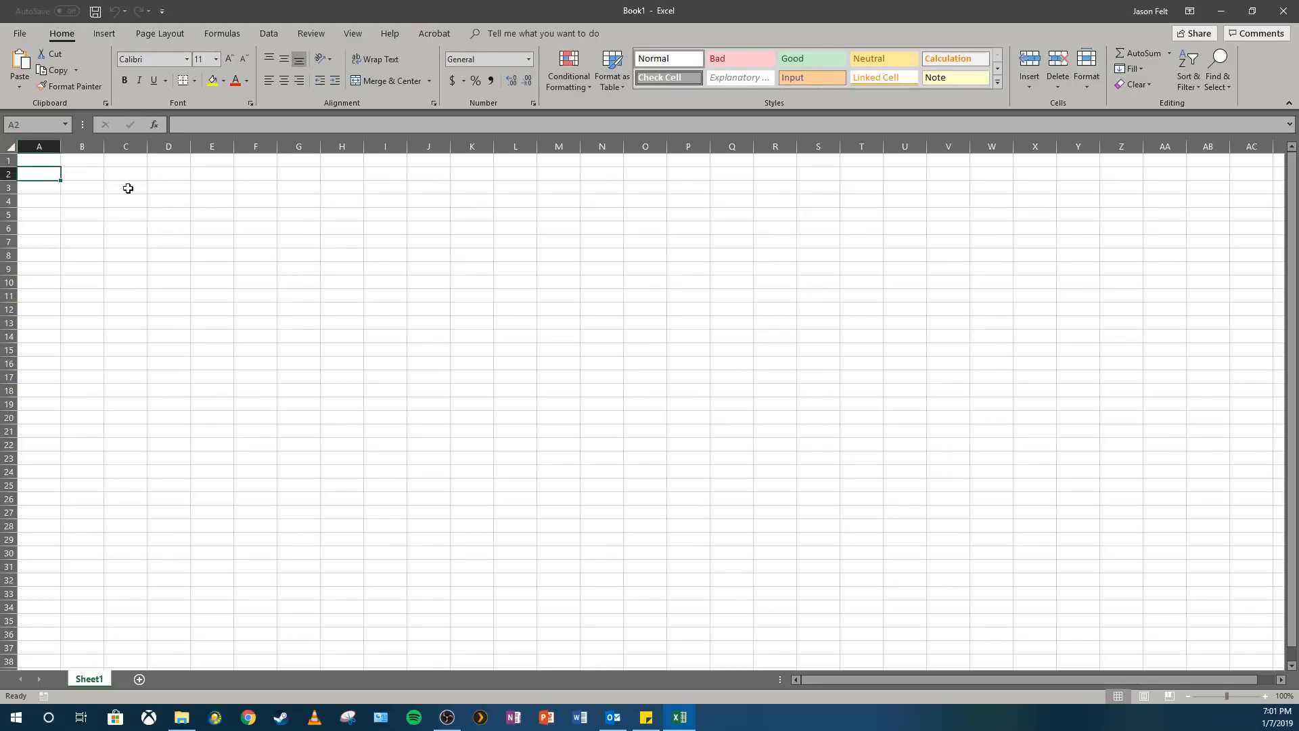
click(49, 161)
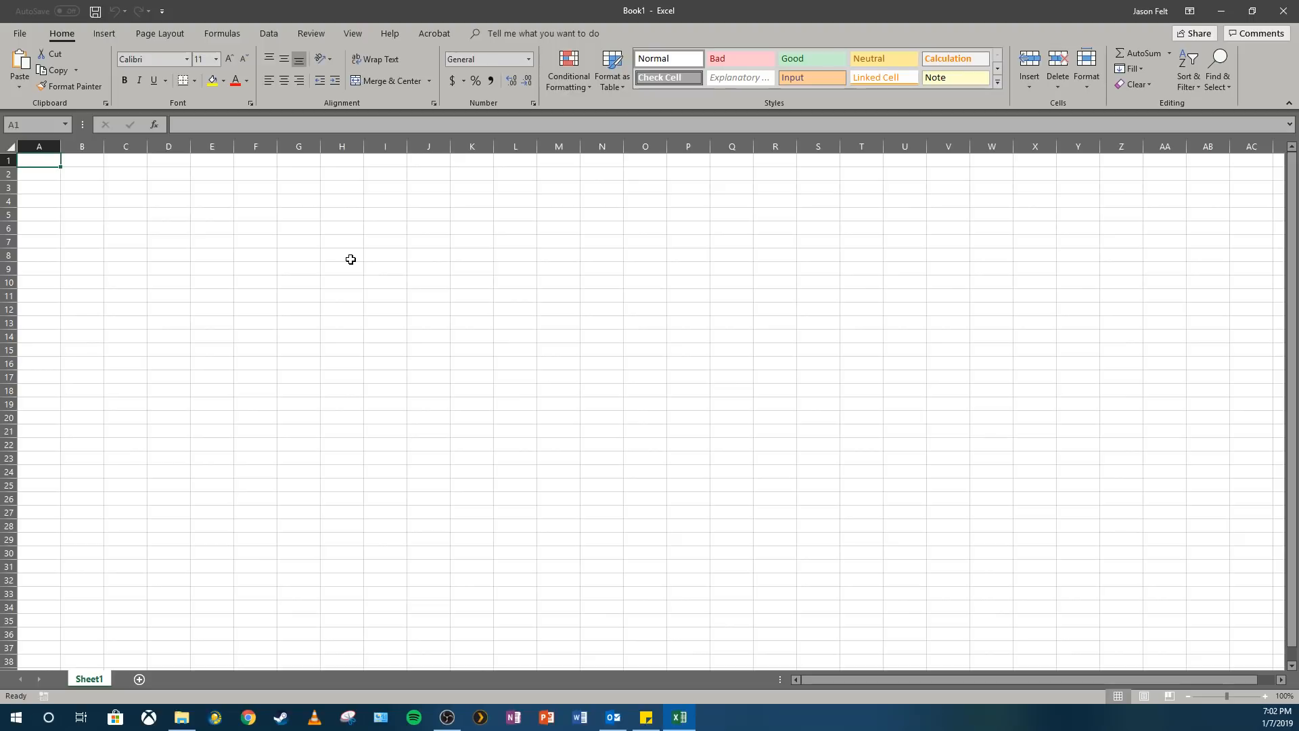
key(Down)
key(Right)
key(Down)
key(Right)
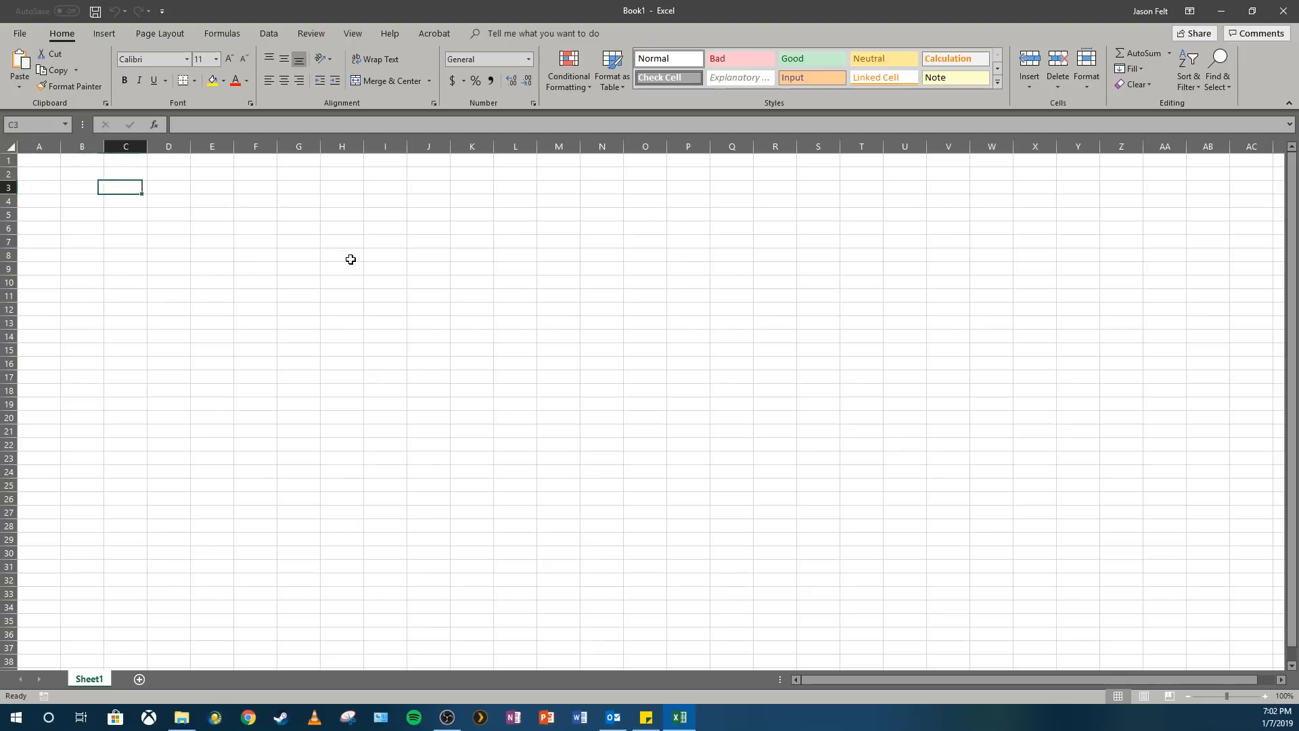
key(Left)
key(Left)
key(Down)
key(Down)
key(Right)
key(Right)
key(Right)
key(Up)
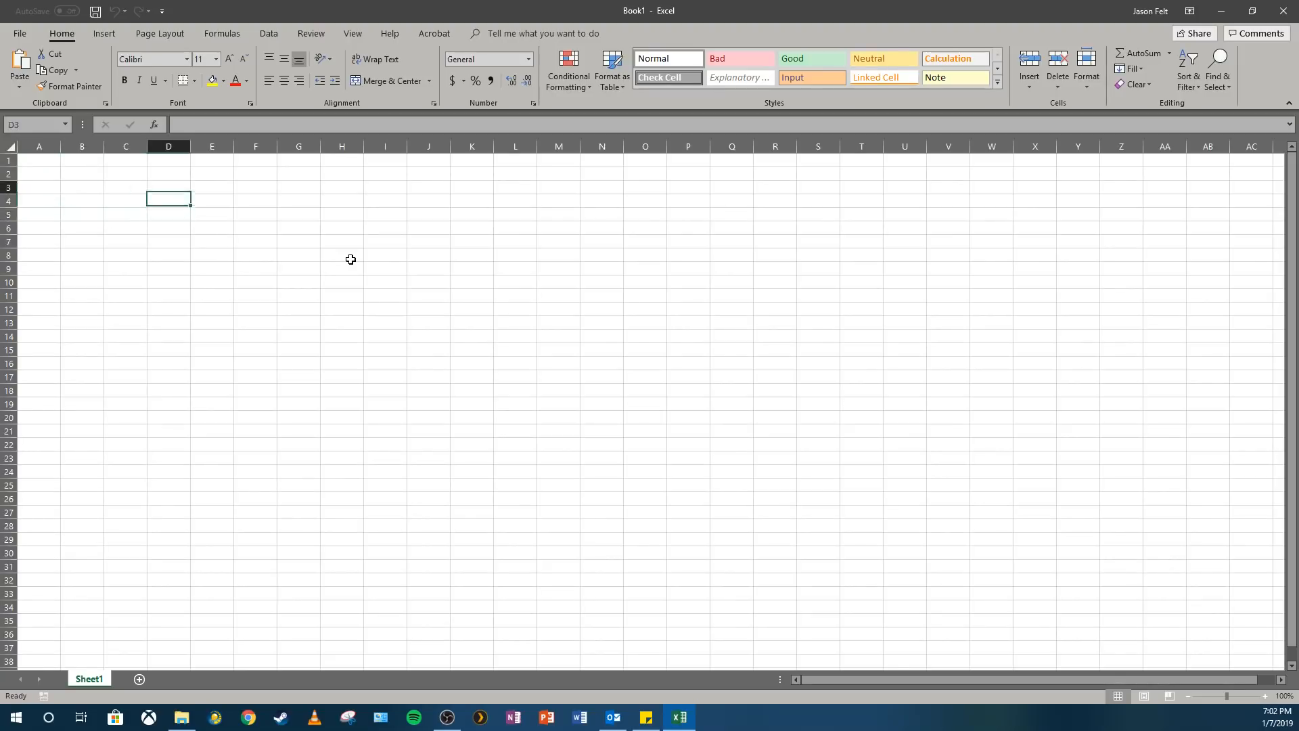
key(Left)
key(Left)
key(Left)
key(Up)
key(Up)
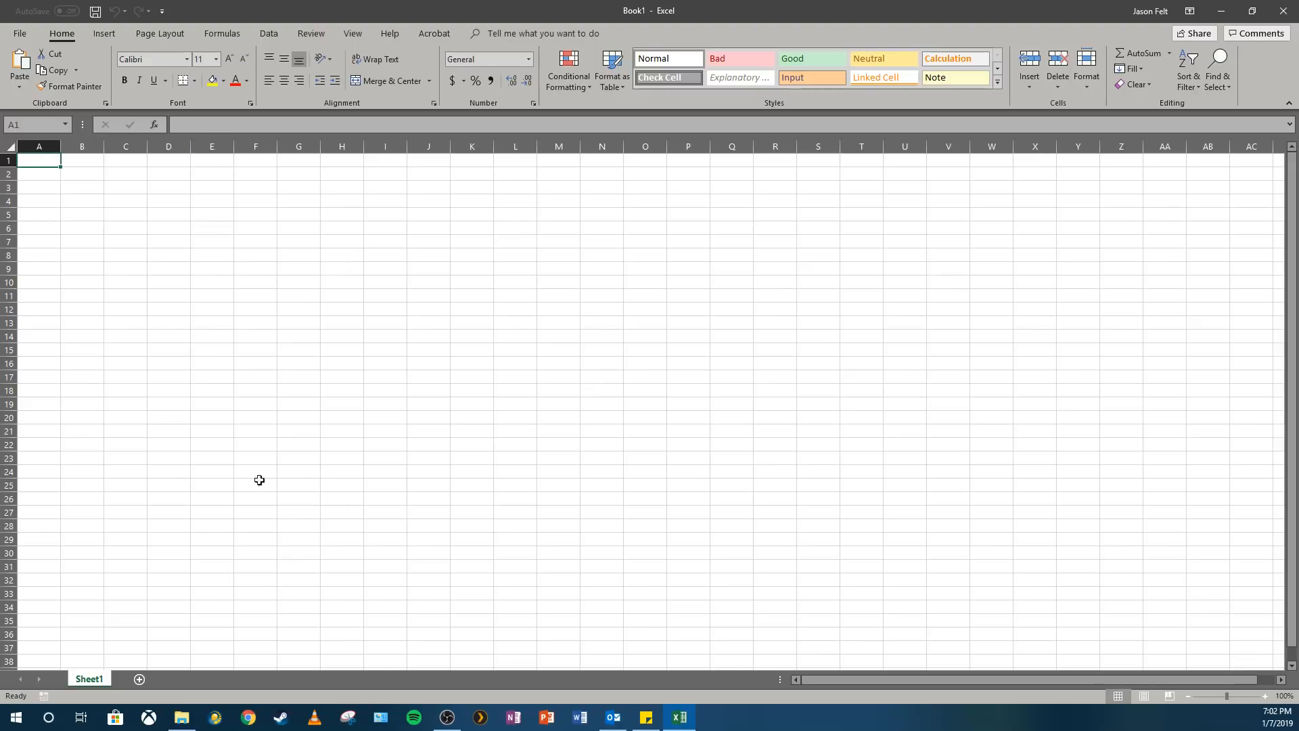
click(30, 190)
click(77, 190)
click(38, 162)
Start saving the workbook under a new name and browse to Desktop > Office 2016 Tutorials and Projects > Answer Keys
click(16, 36)
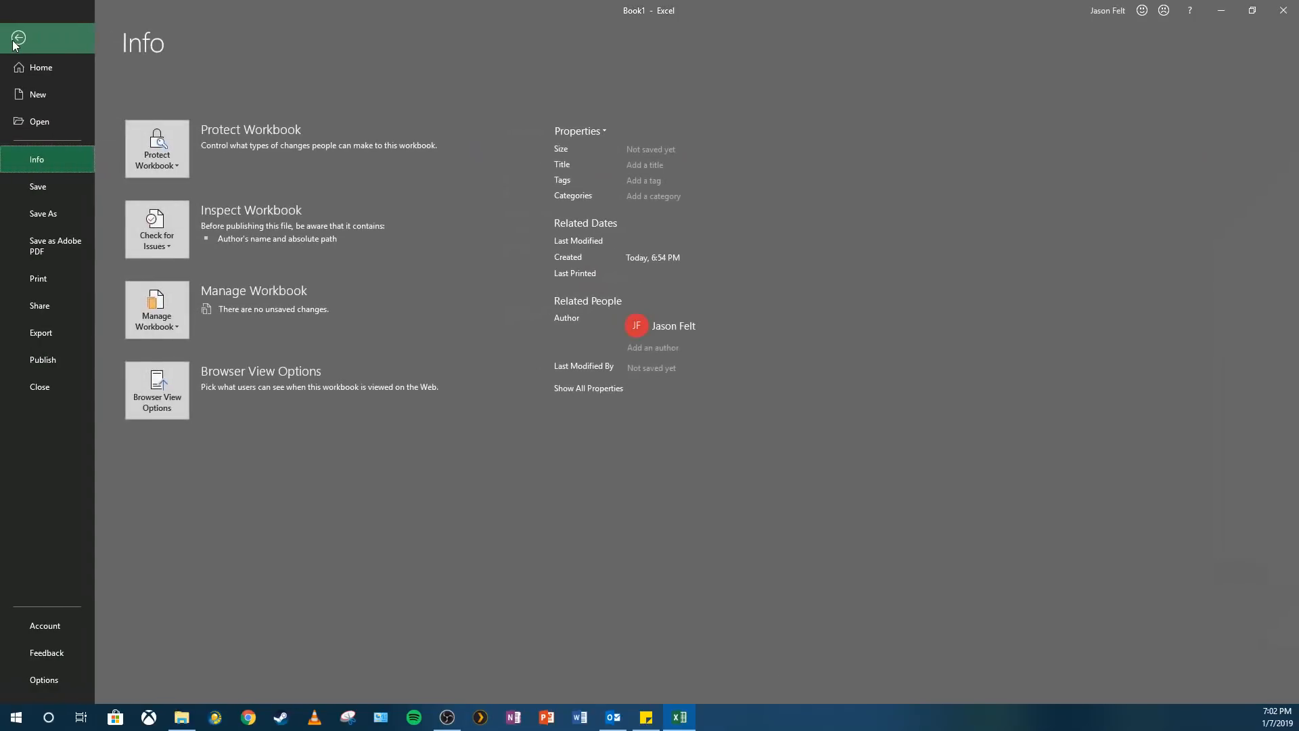
click(42, 215)
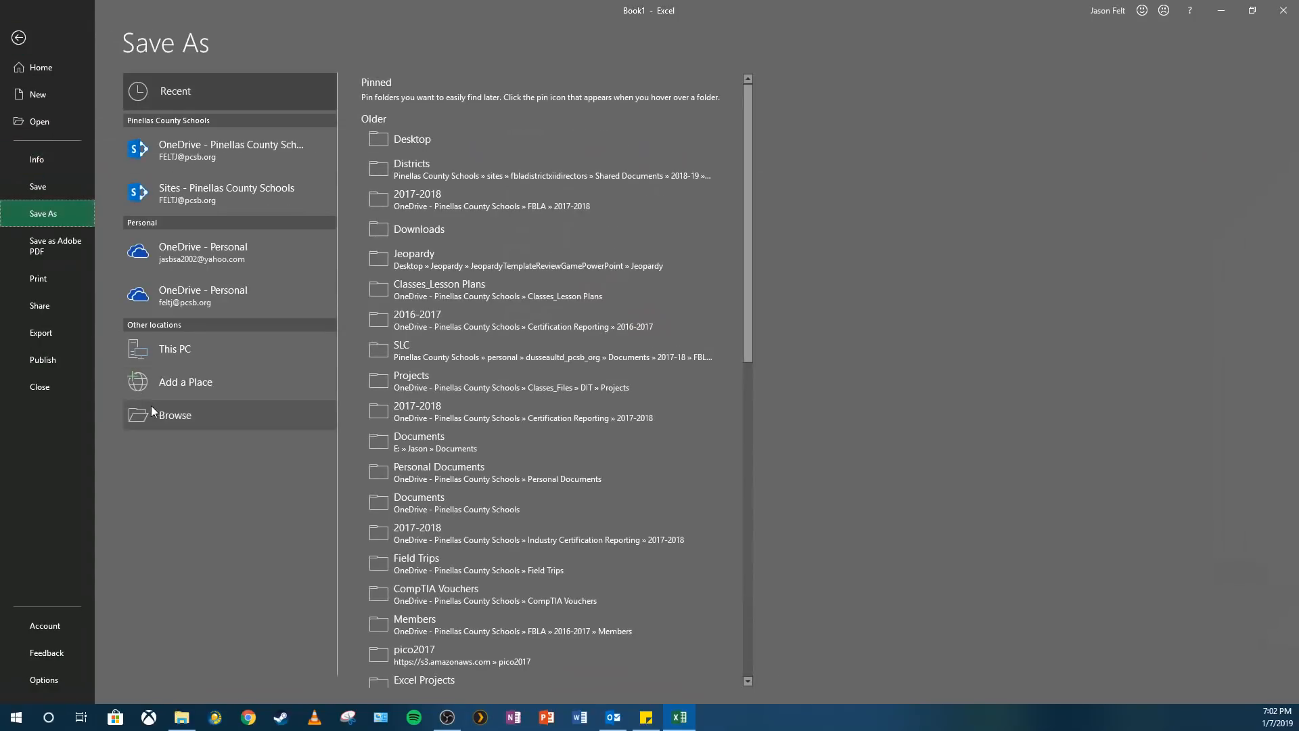
click(153, 409)
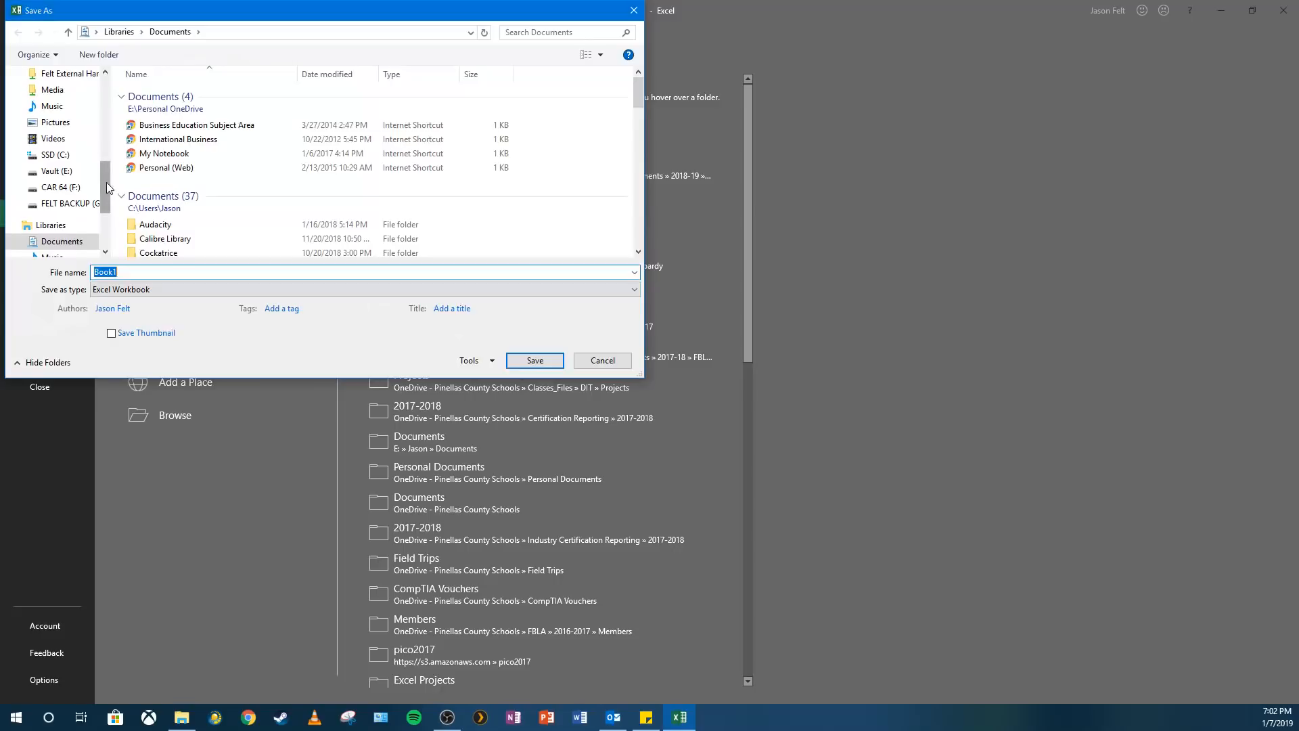
drag(107, 183, 115, 164)
click(55, 111)
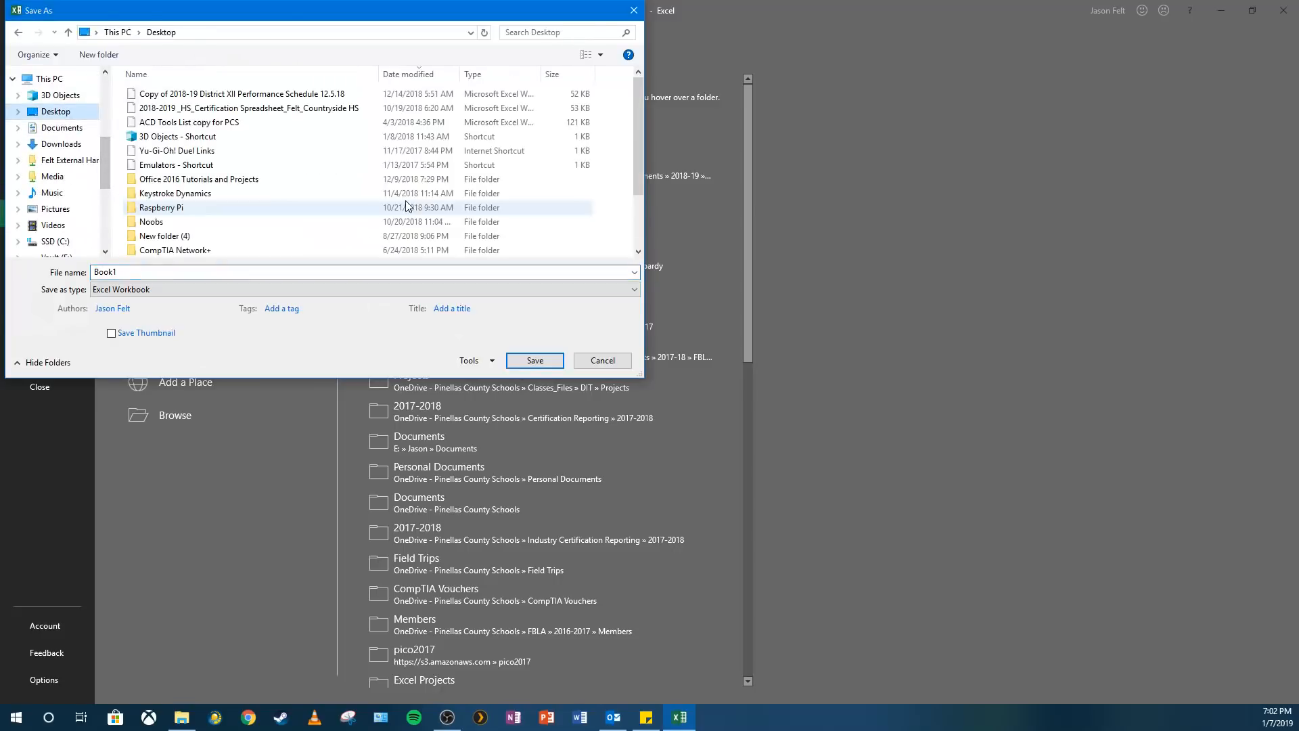
scroll(414, 206, down, 2)
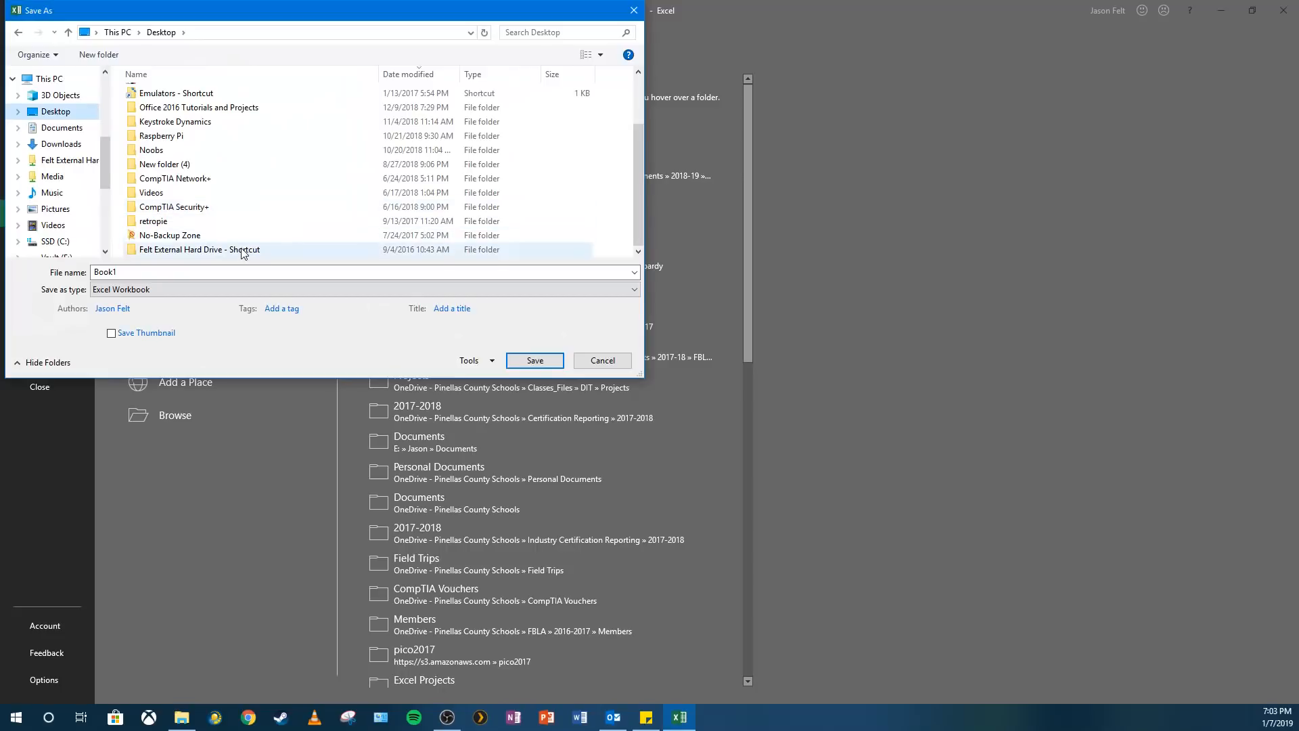
scroll(247, 250, up, 2)
click(201, 169)
double_click(201, 178)
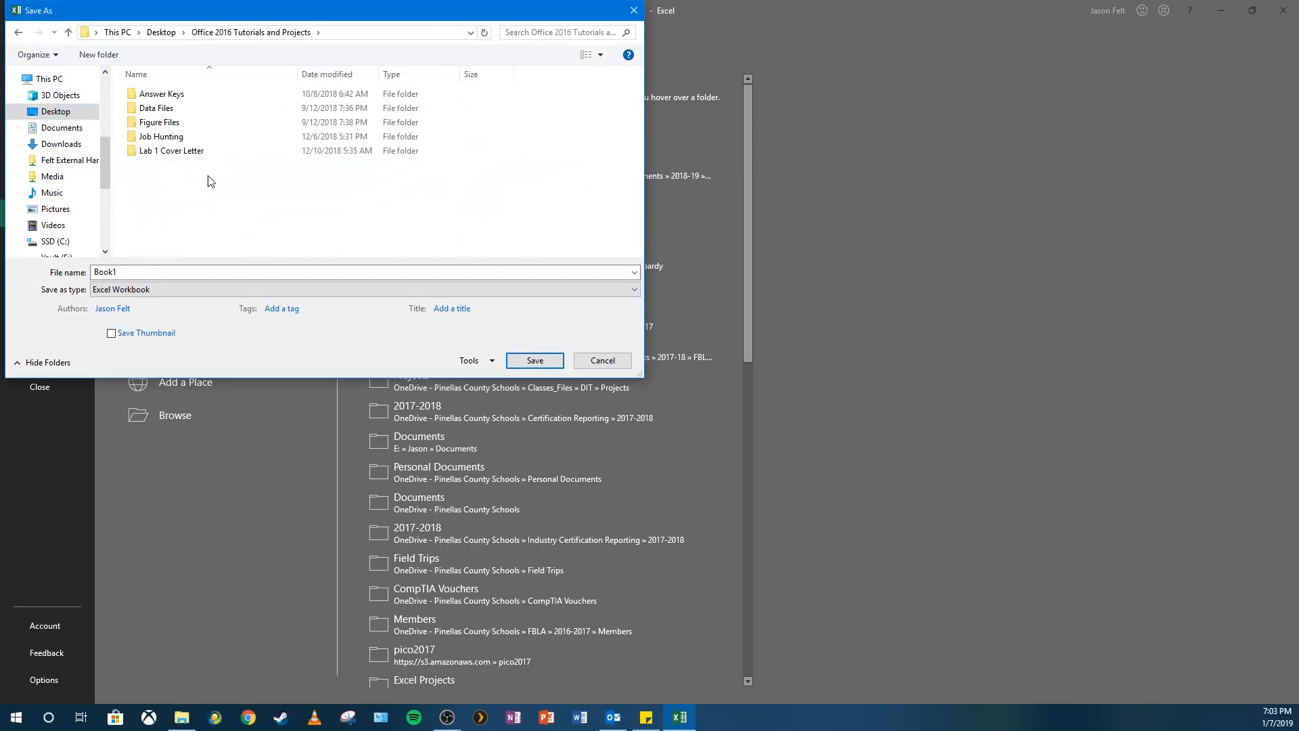
double_click(172, 96)
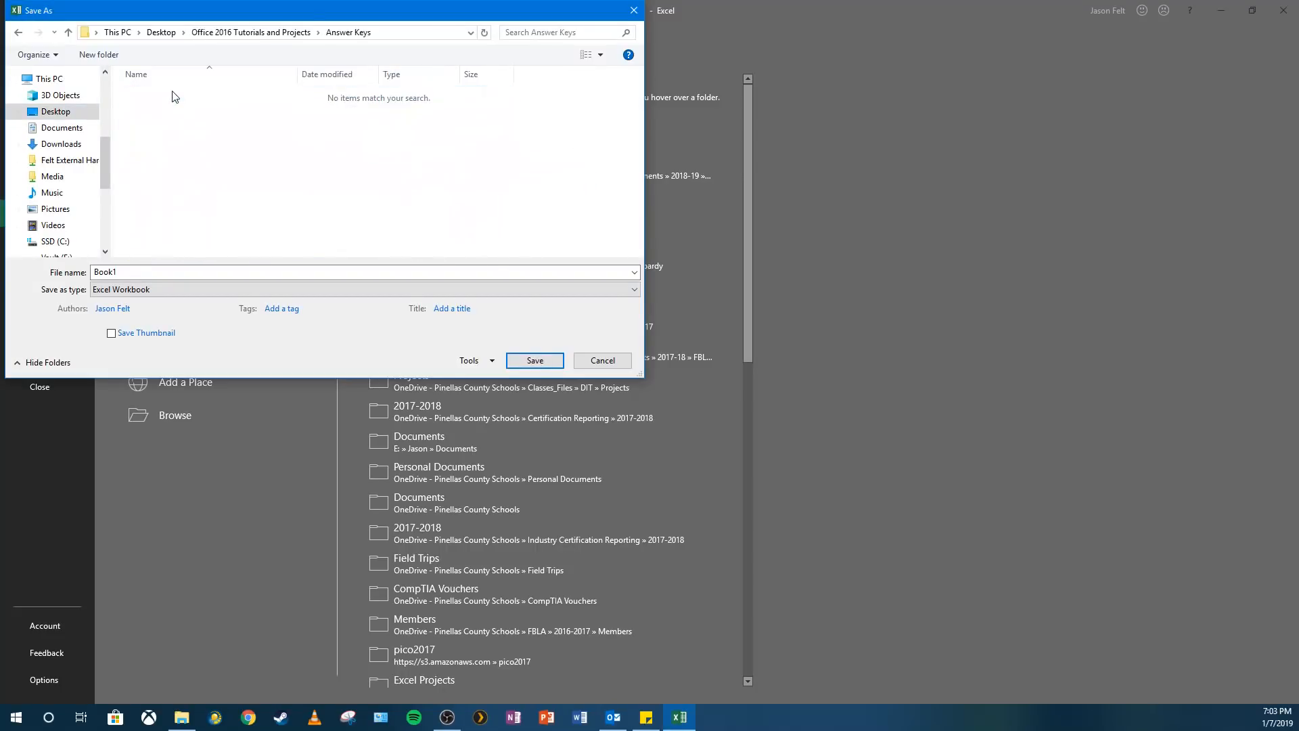
double_click(156, 269)
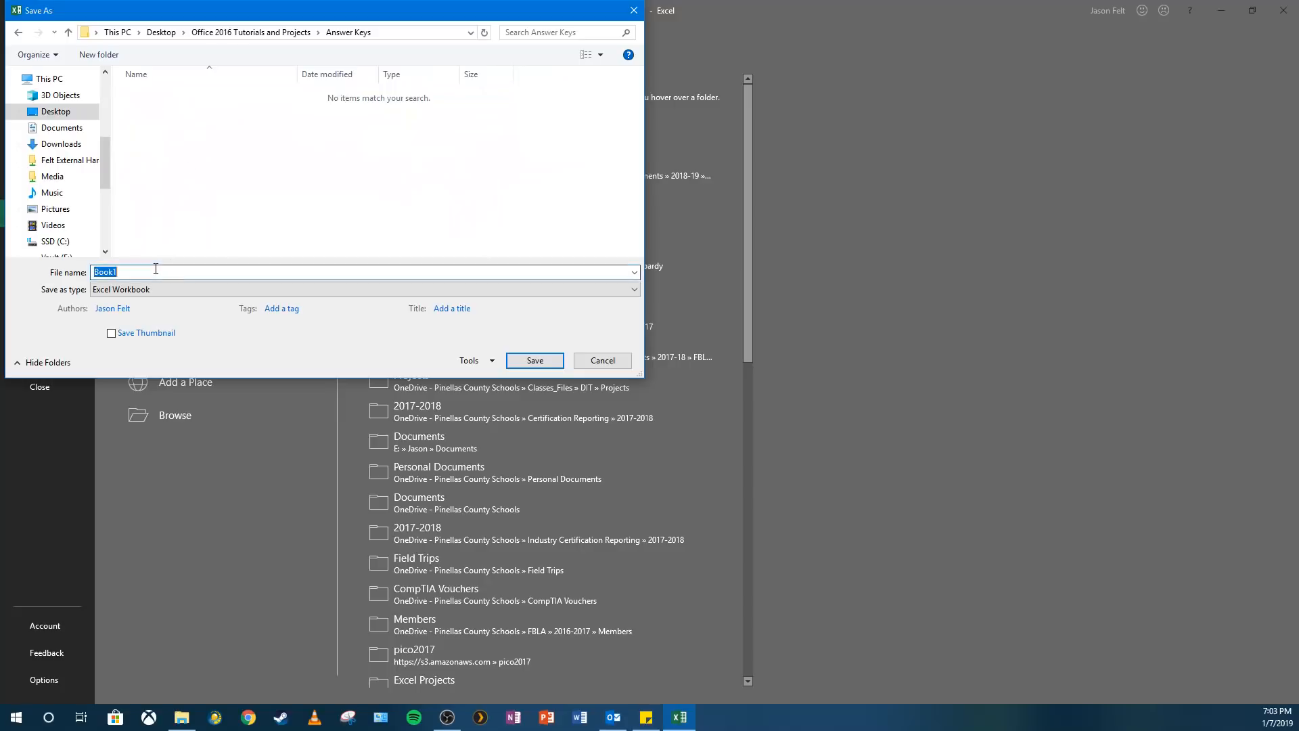
Create a folder named Excel inside Answer Keys and open it
click(96, 55)
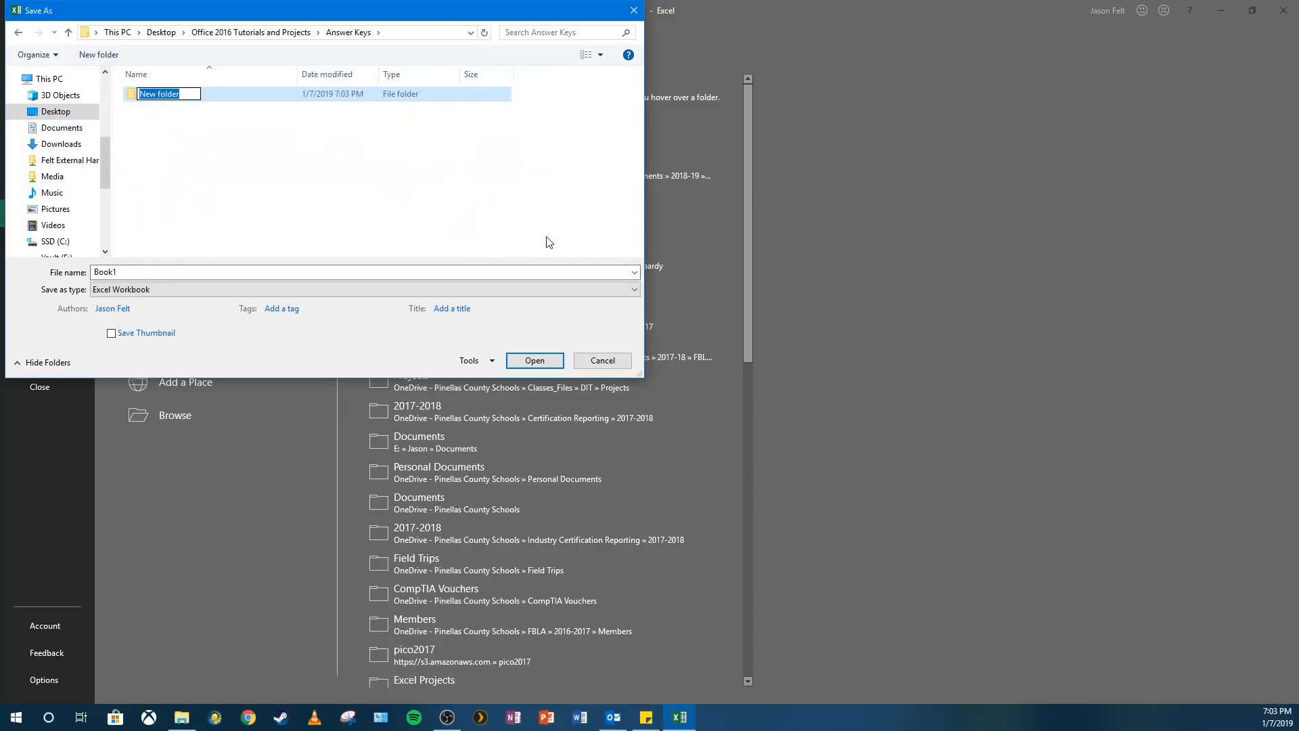
text(Excel)
key(Return)
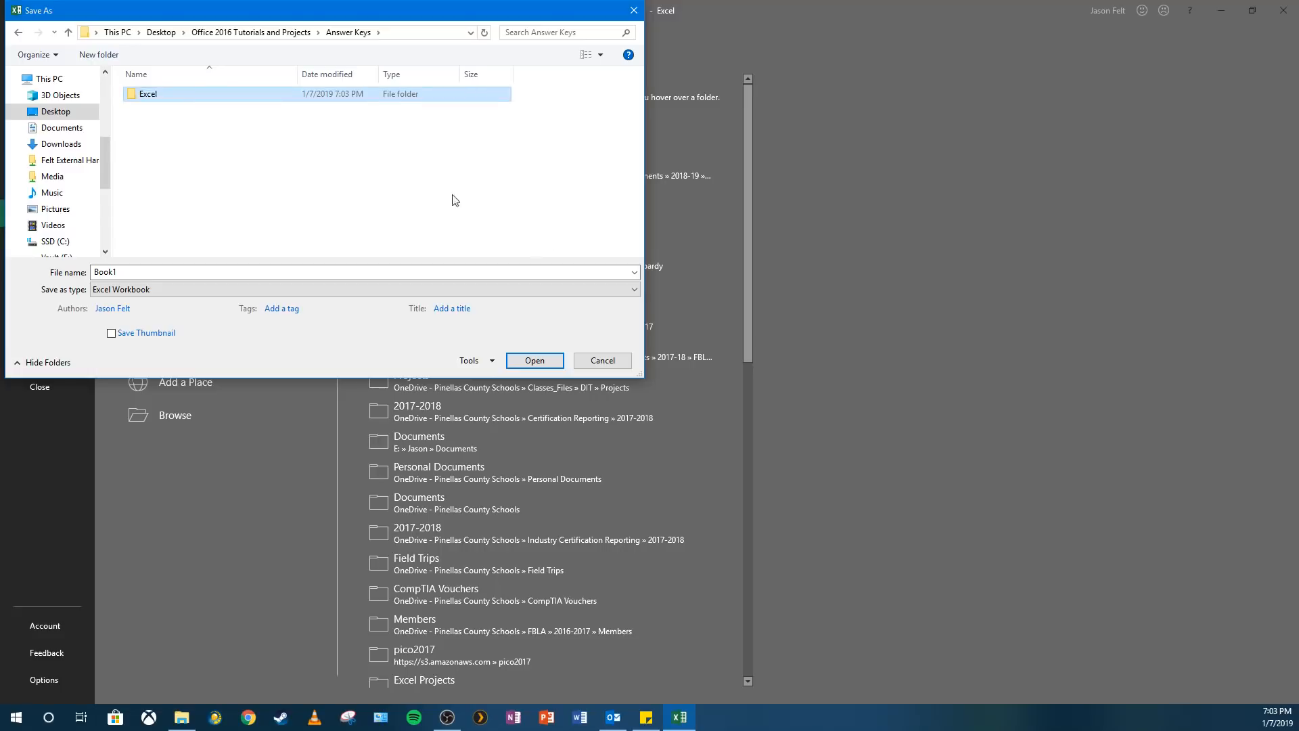
double_click(194, 97)
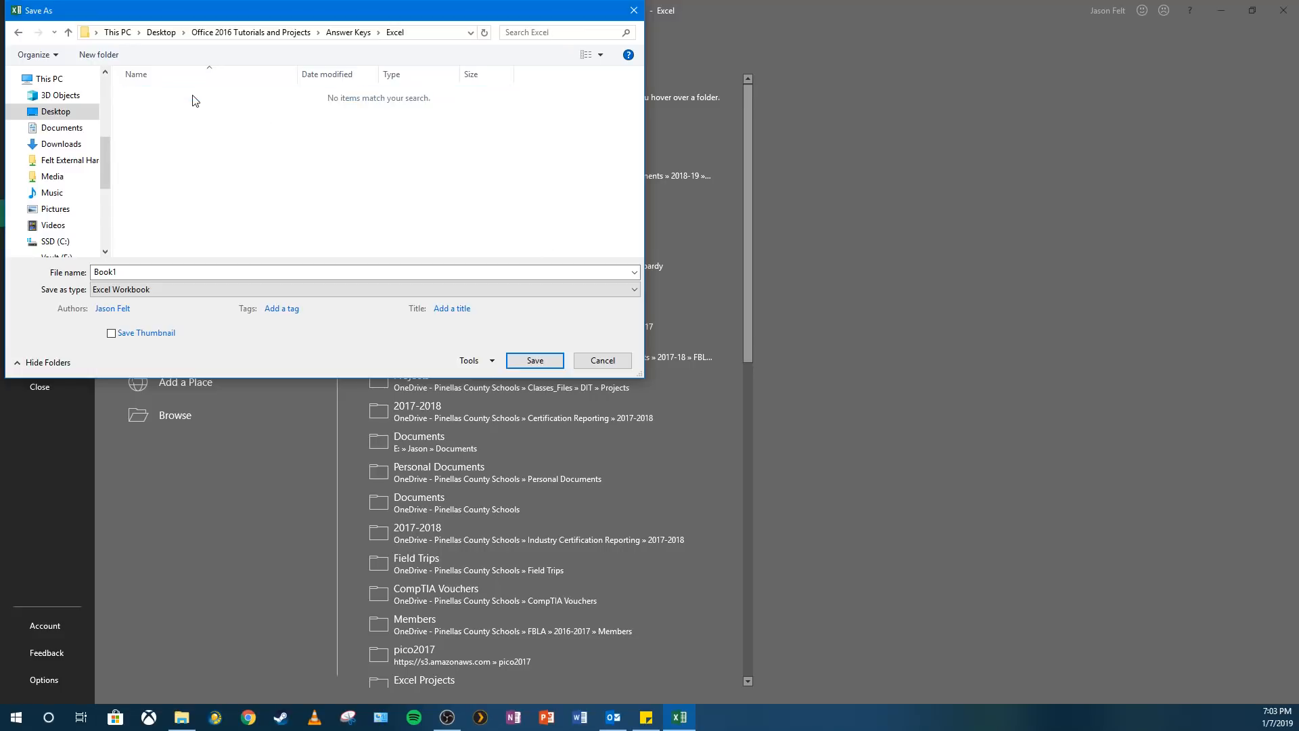
Create a folder named Module 1 inside the Excel folder and open it
click(109, 58)
text(Module 1)
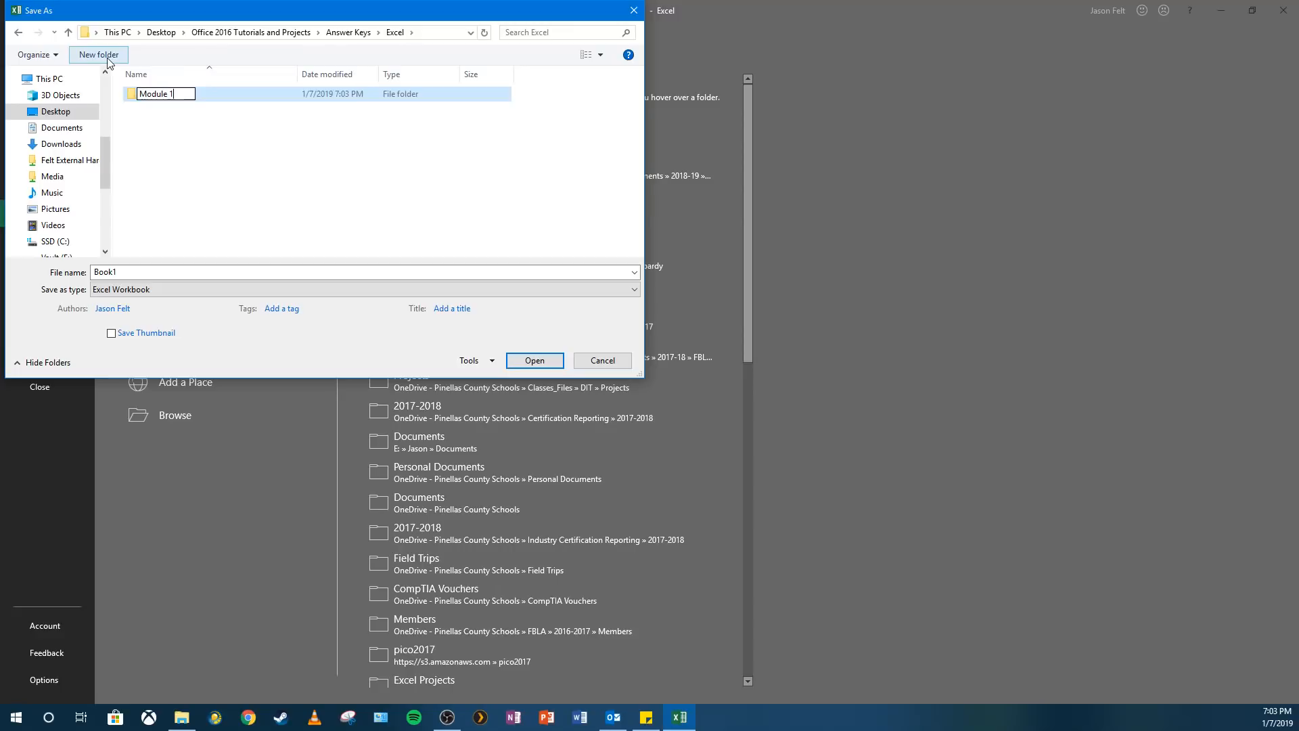
key(Return)
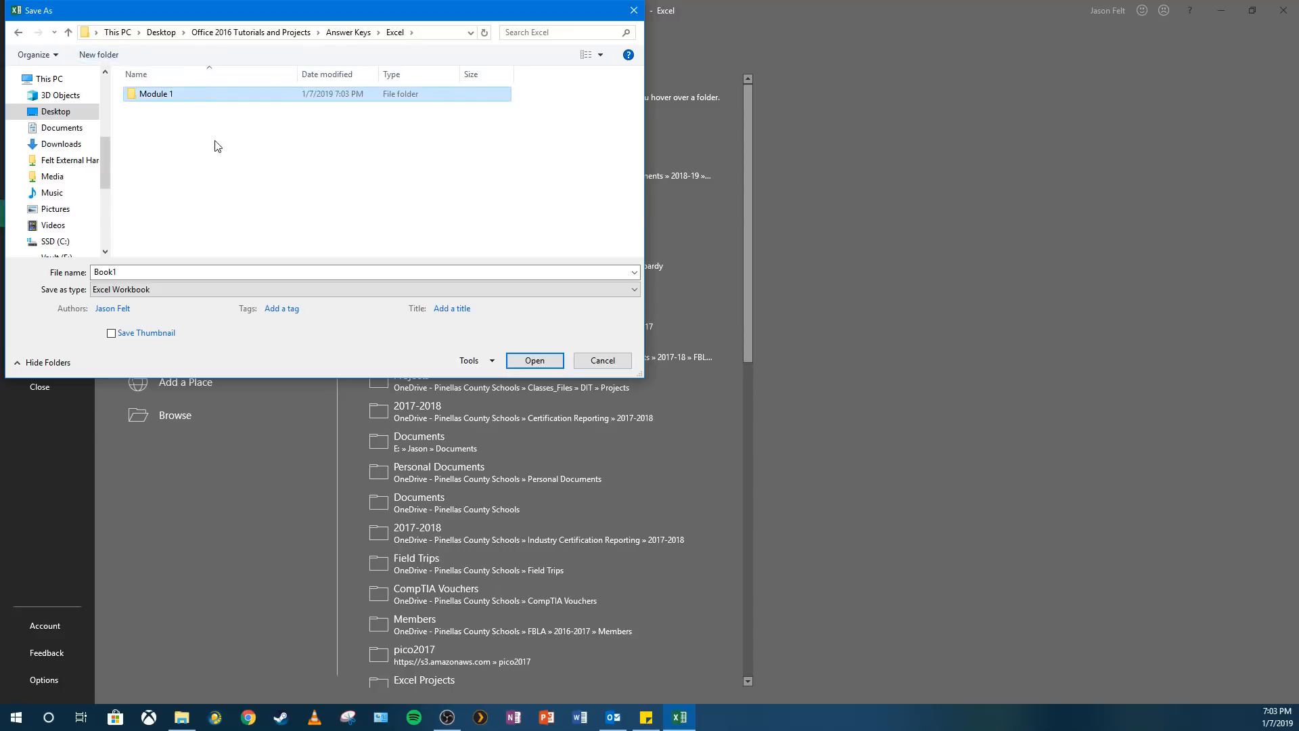
double_click(149, 100)
Save the workbook in the Module 1 folder, naming it with the author's full name followed by "Budget"
double_click(129, 272)
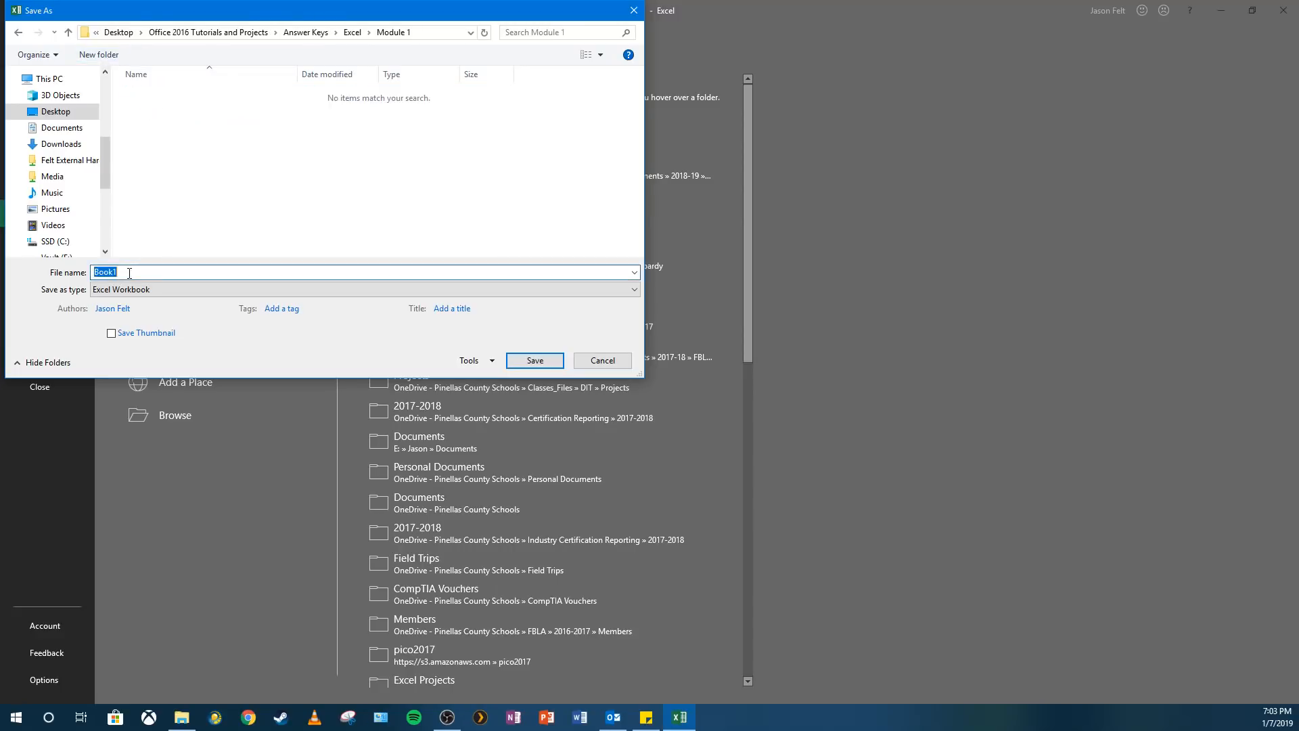
key(BackSpace)
text(EM)
key(BackSpace)
key(BackSpace)
text(Jason Felt Budget)
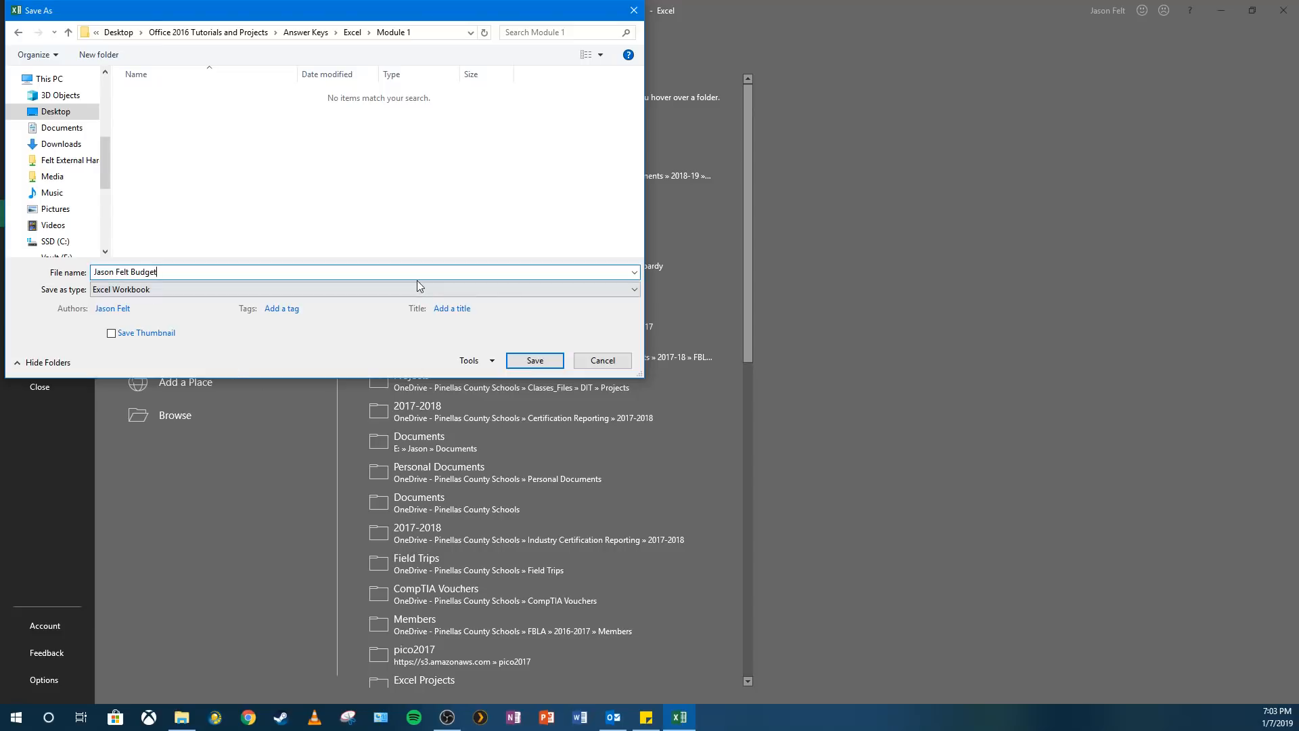
click(534, 360)
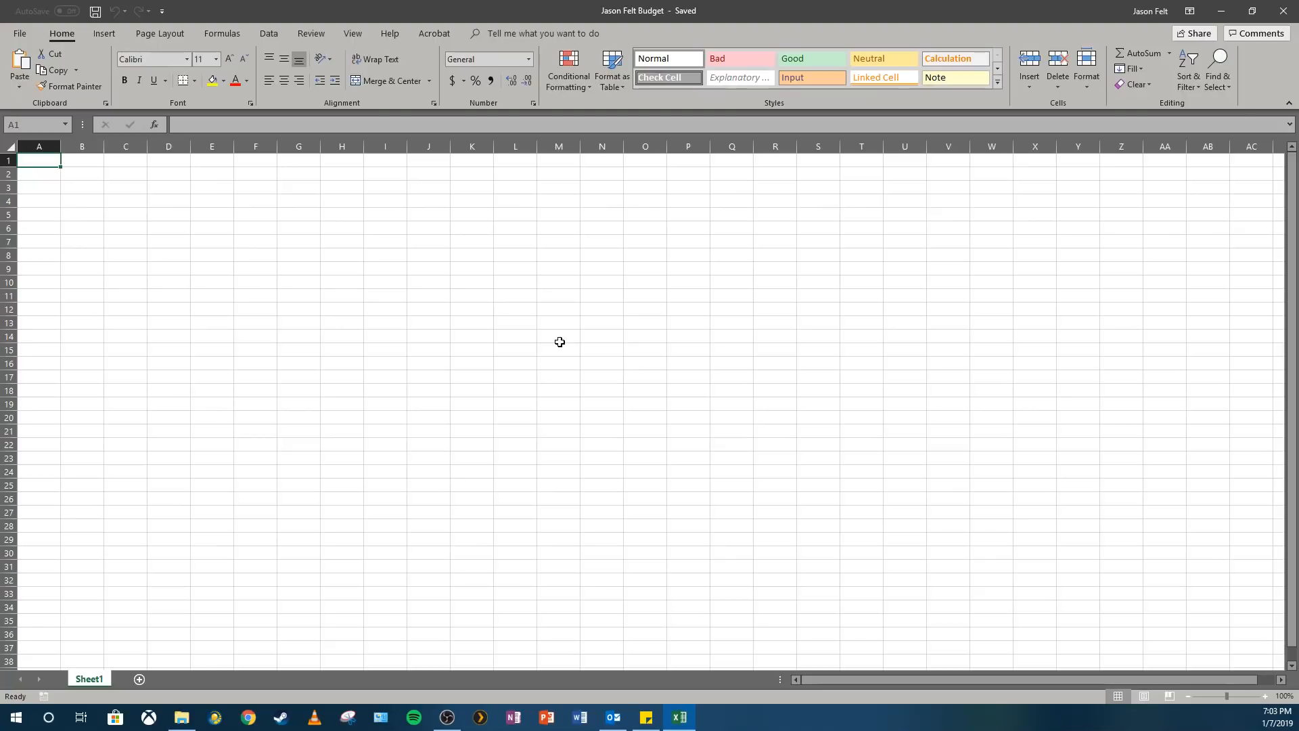
Enter the title "Personal Budget Worksheet" in cell A1 and reselect that cell to check its contents
click(83, 171)
click(34, 162)
text(Personal Bud)
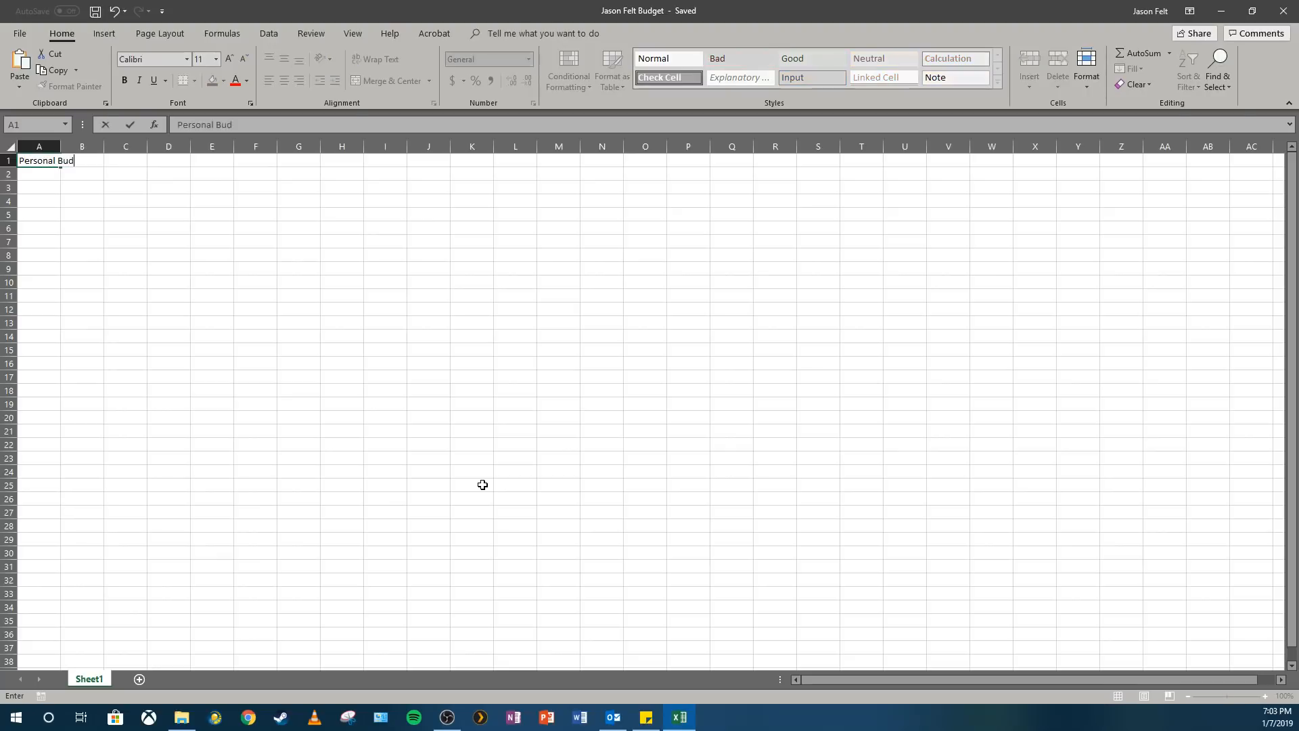
text(get Worksheet)
click(159, 322)
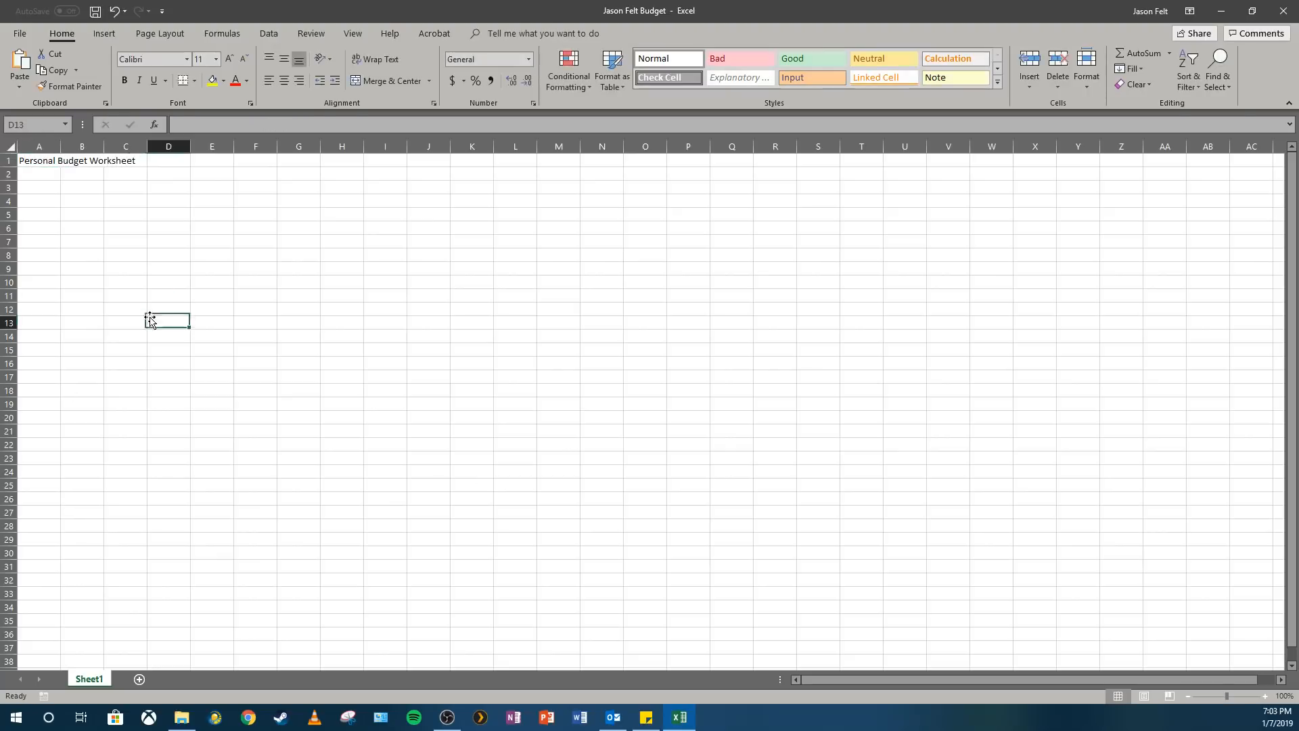
click(46, 169)
click(41, 161)
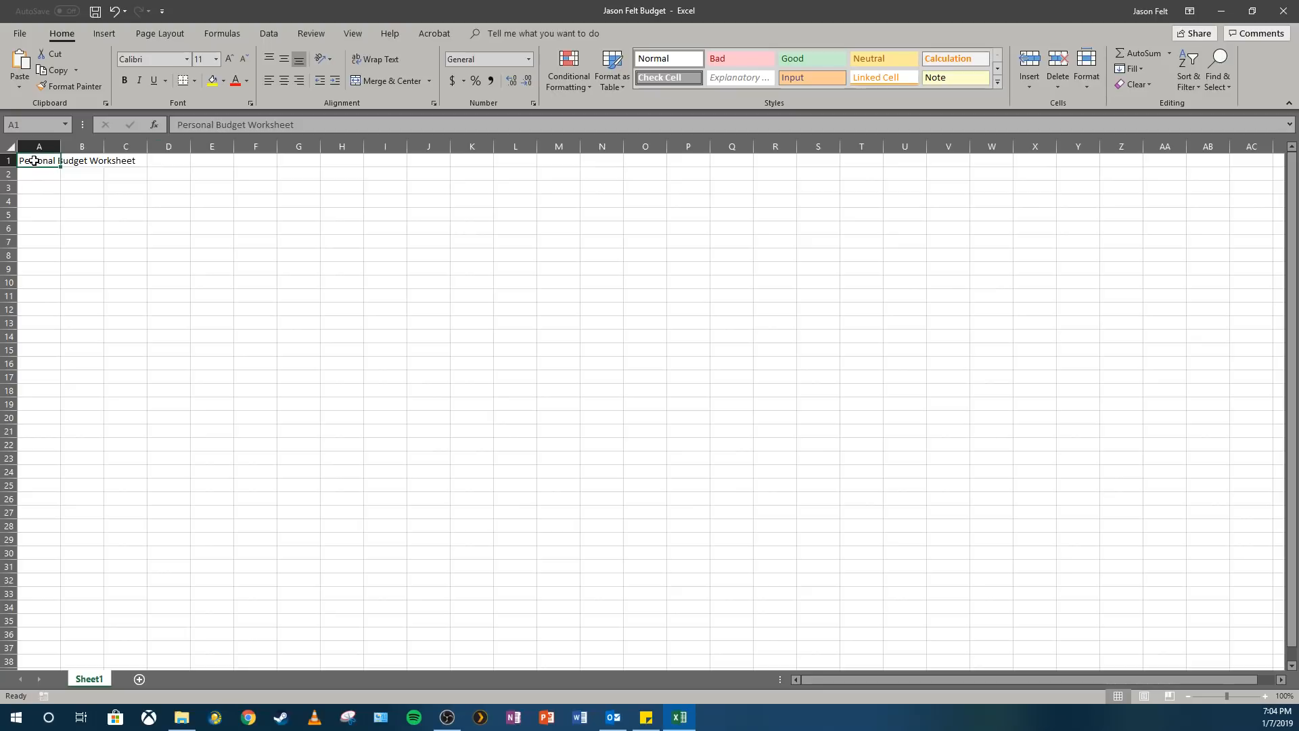
Enter "#swag" in B1 to test how it affects the title in A1, and clear B1 again
click(81, 167)
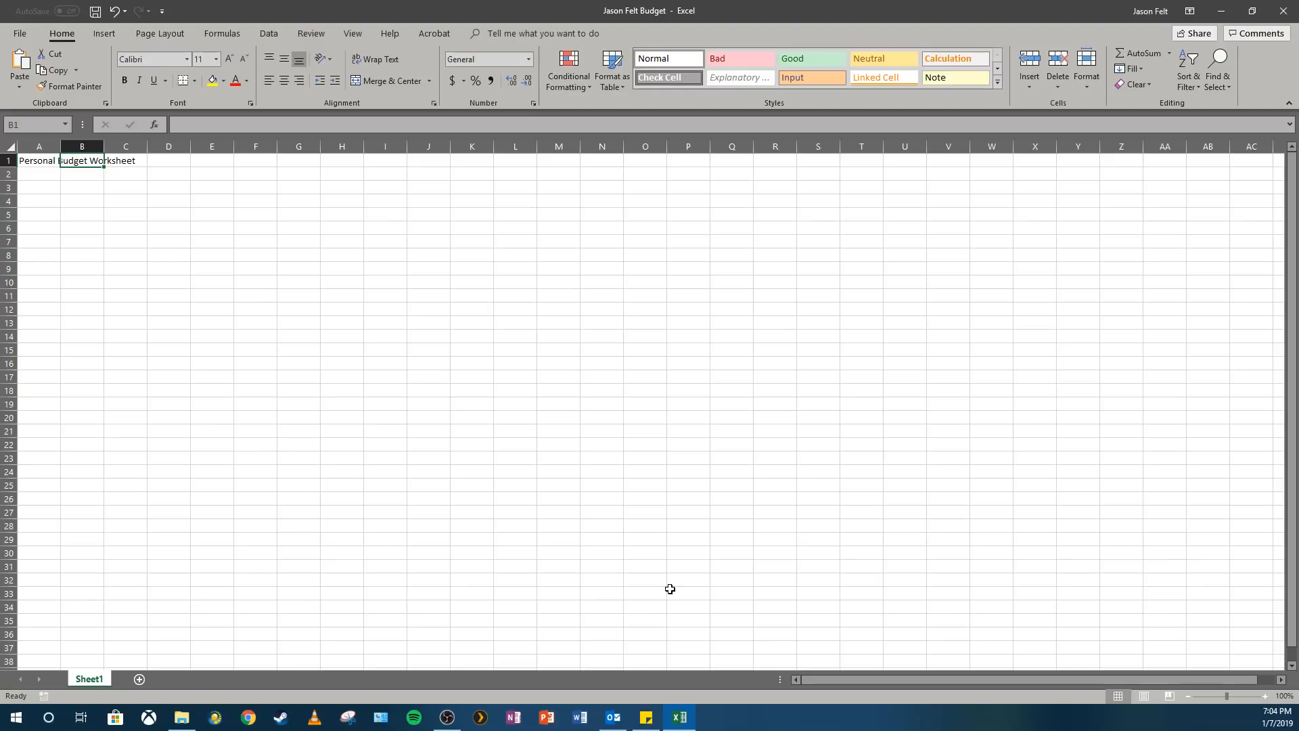
text(#swag)
key(Return)
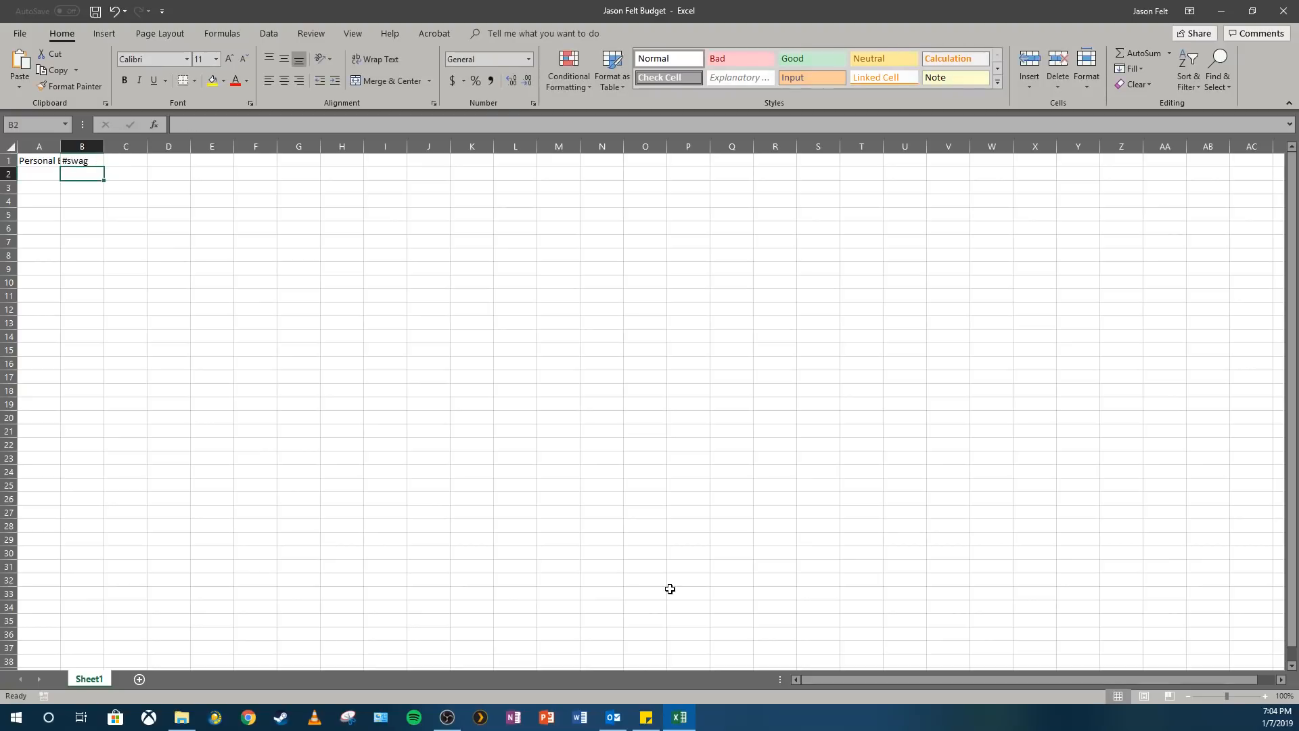
click(51, 165)
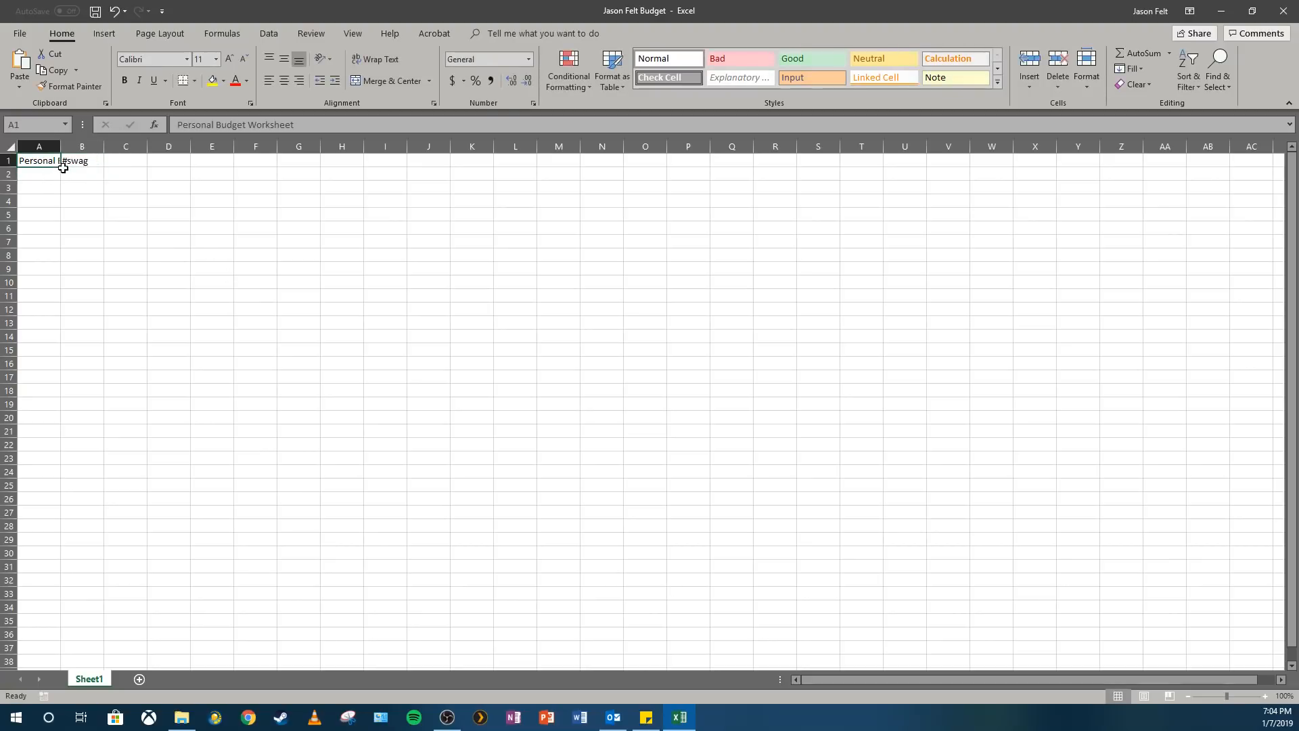
click(110, 173)
click(41, 163)
click(83, 167)
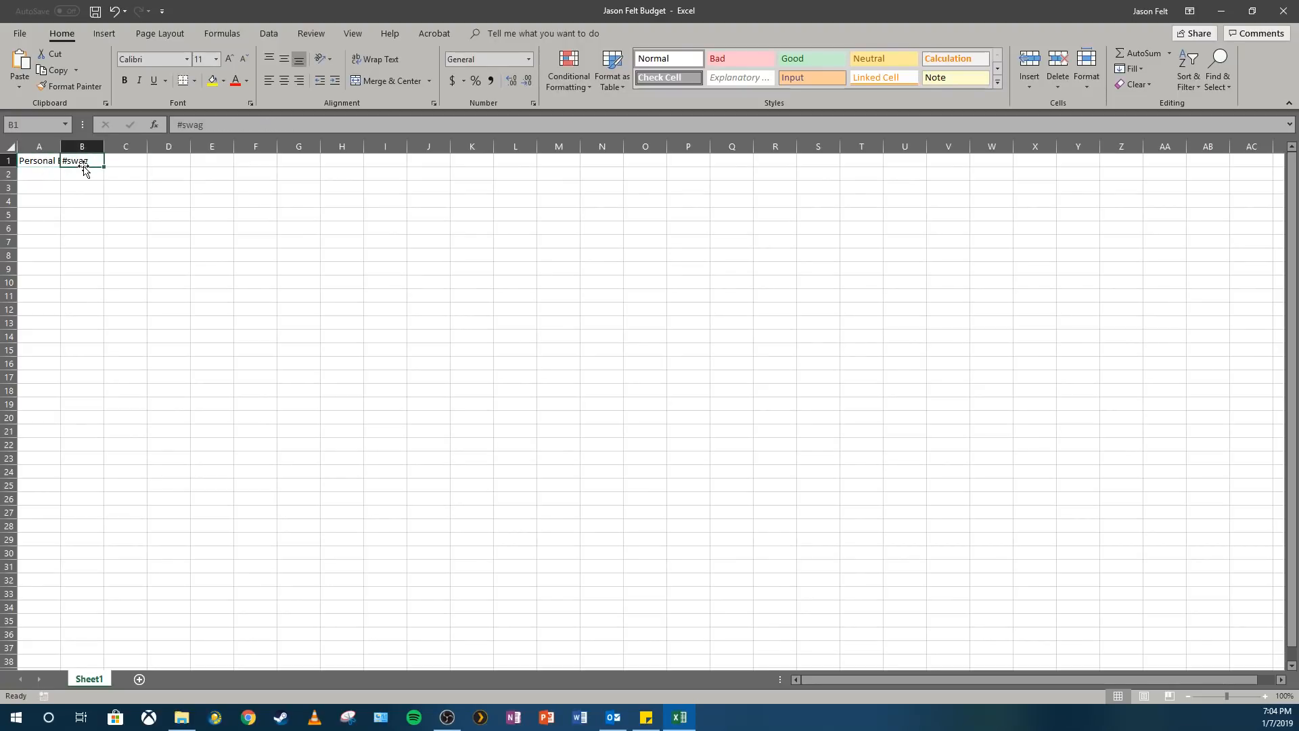
key(Delete)
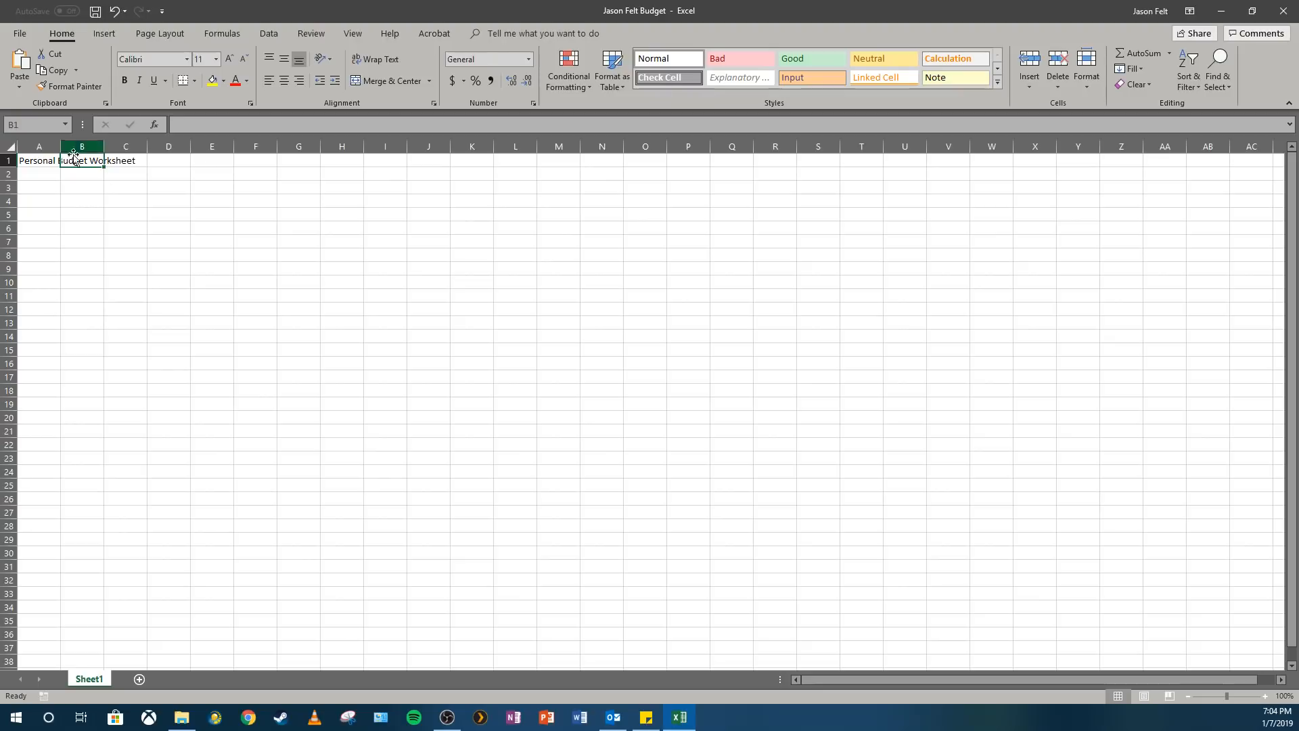
Enter the subtitle "Monthly Estimates" in cell A2 and check which cell holds the text
click(27, 173)
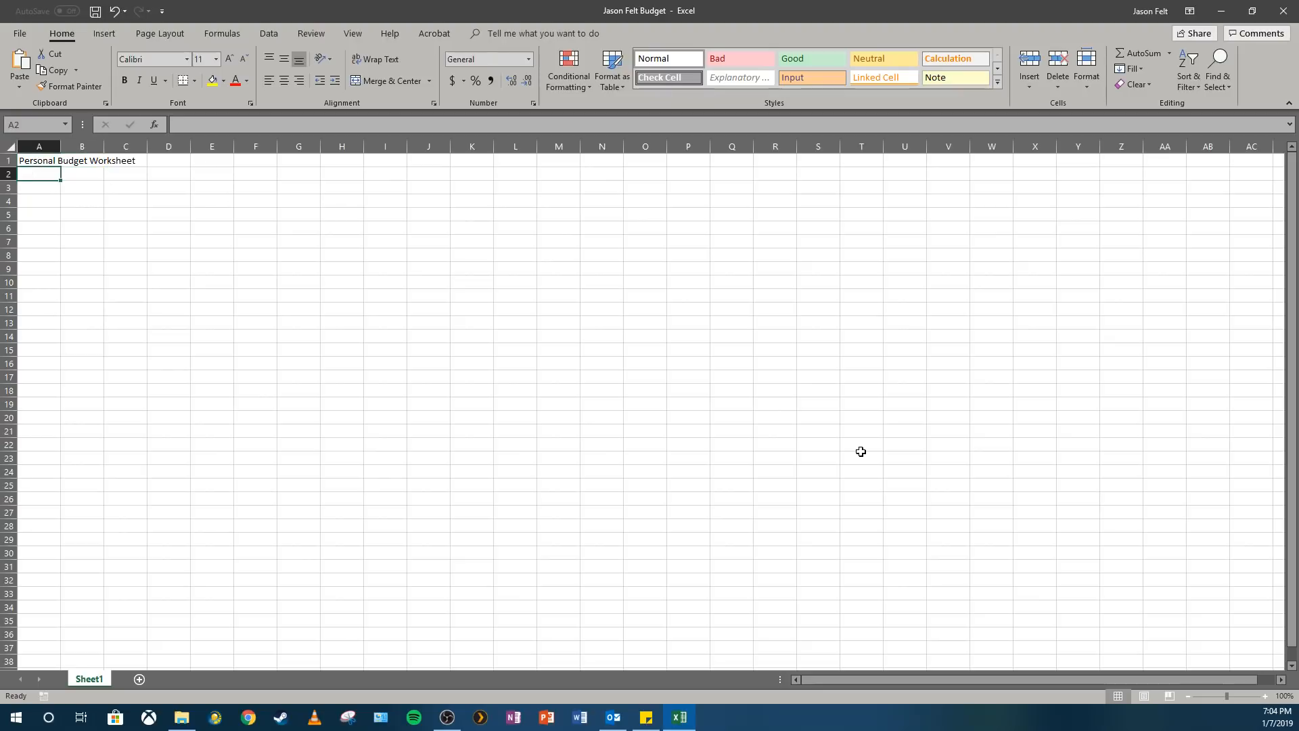
text(Monthly Ex)
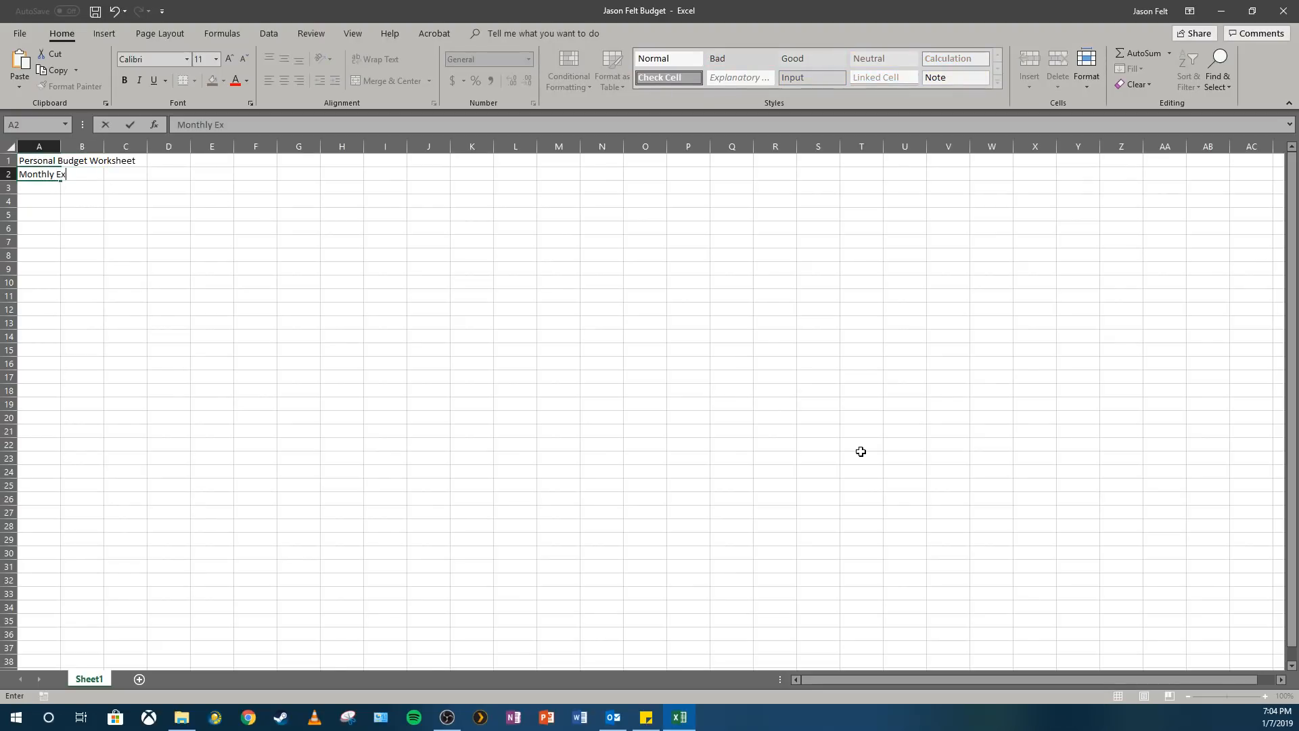
key(BackSpace)
text(stimates)
click(126, 186)
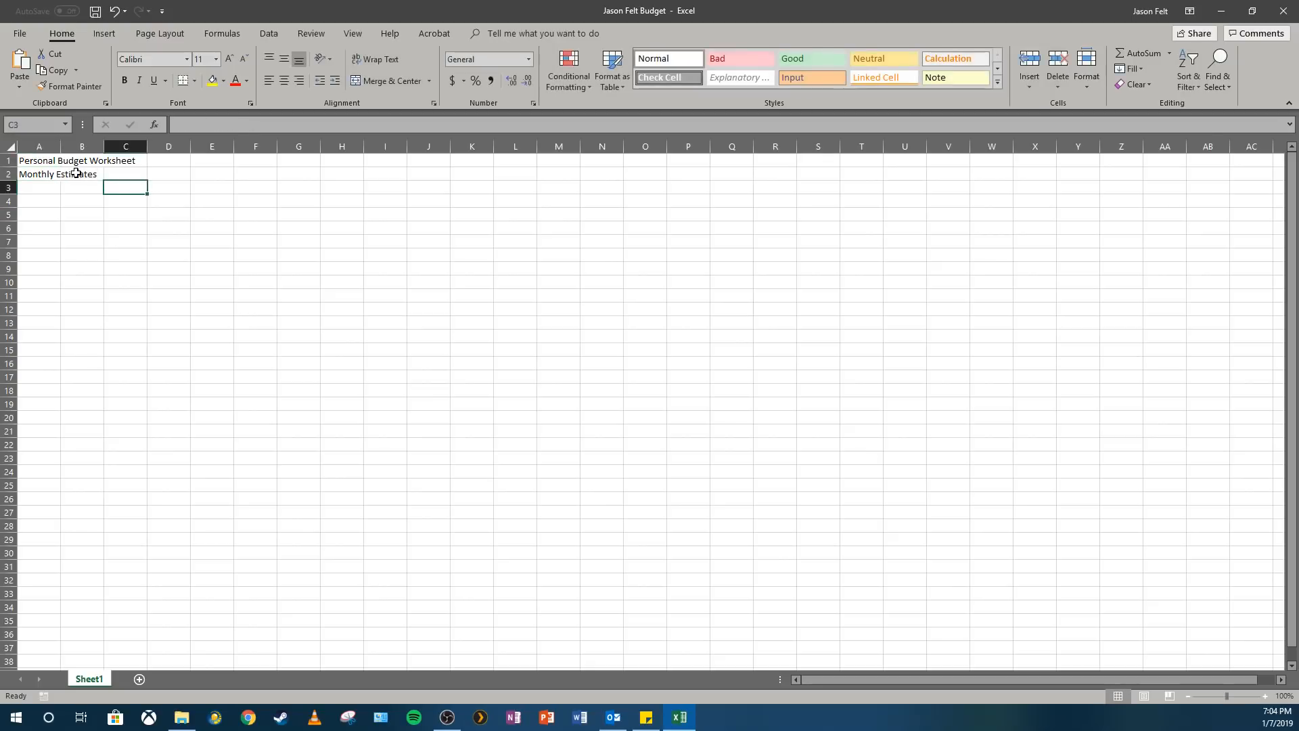
click(76, 173)
click(80, 160)
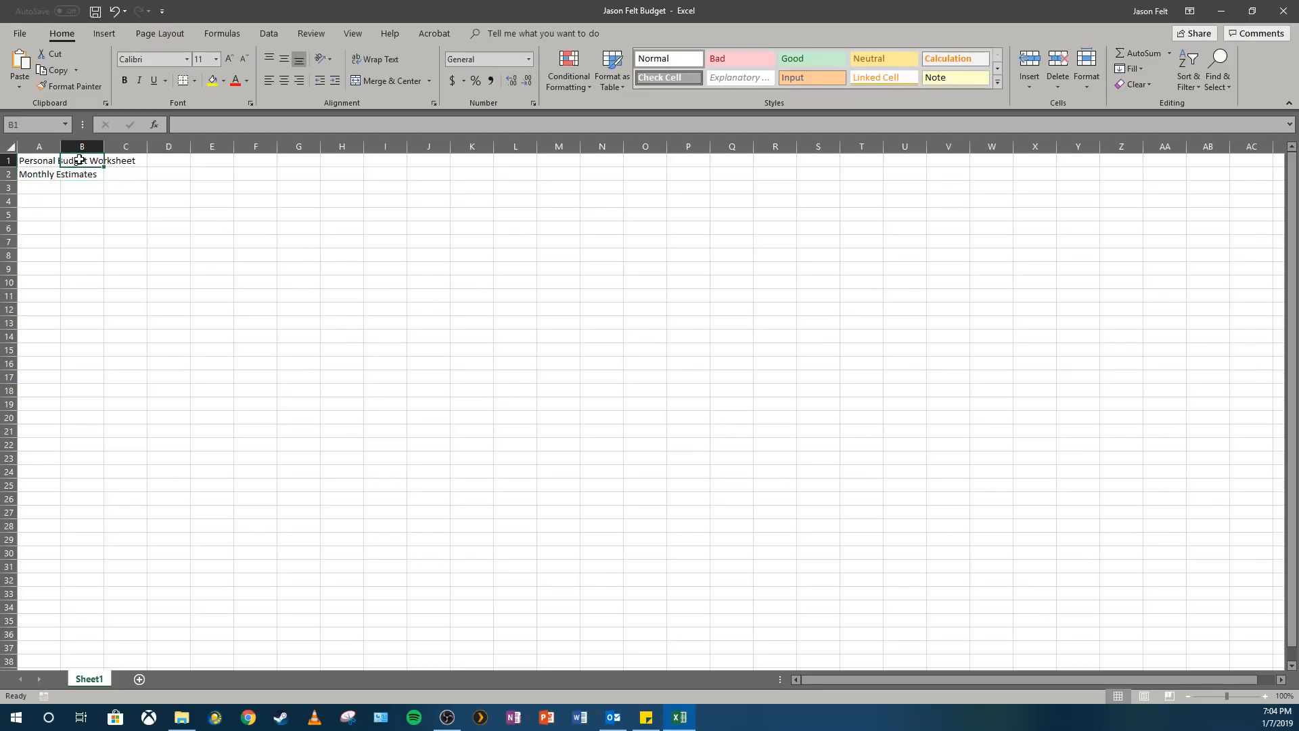
click(53, 174)
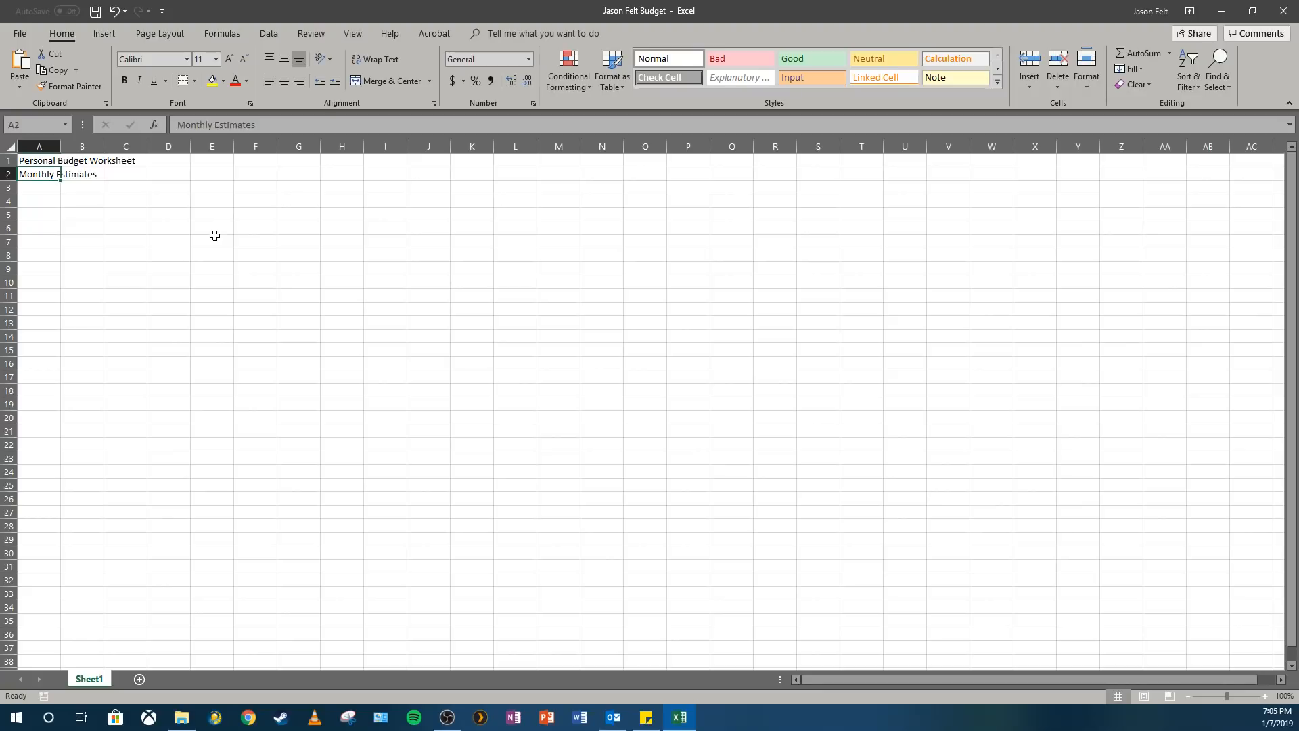
Enter the heading "Income" in cell A3 and "January" in cell B3
key(Down)
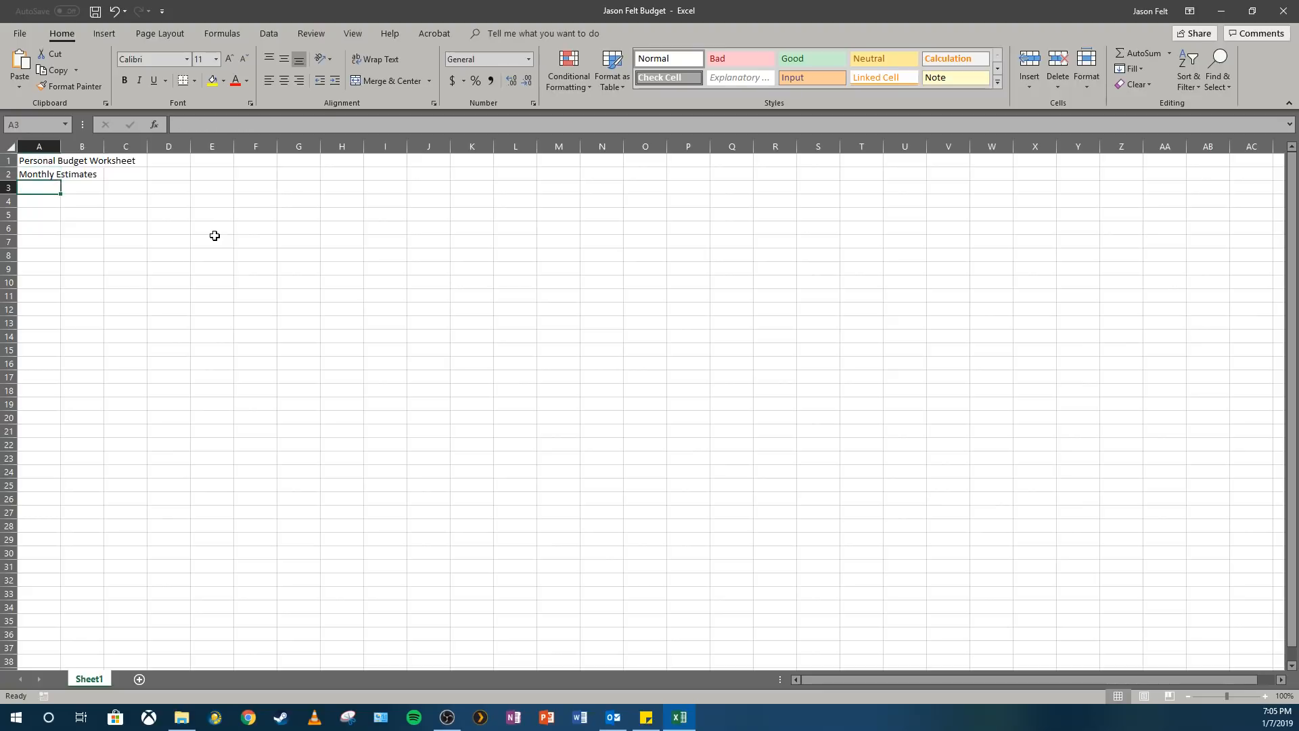
text(Income)
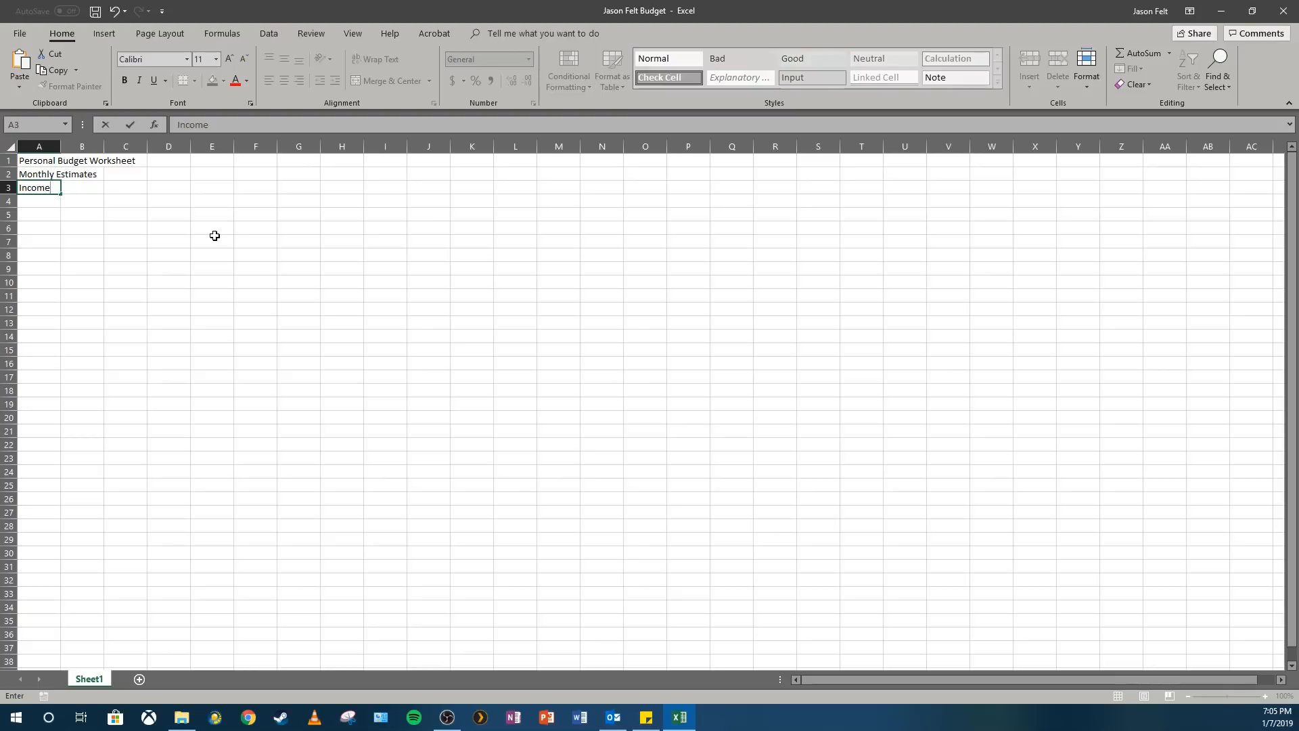
key(Tab)
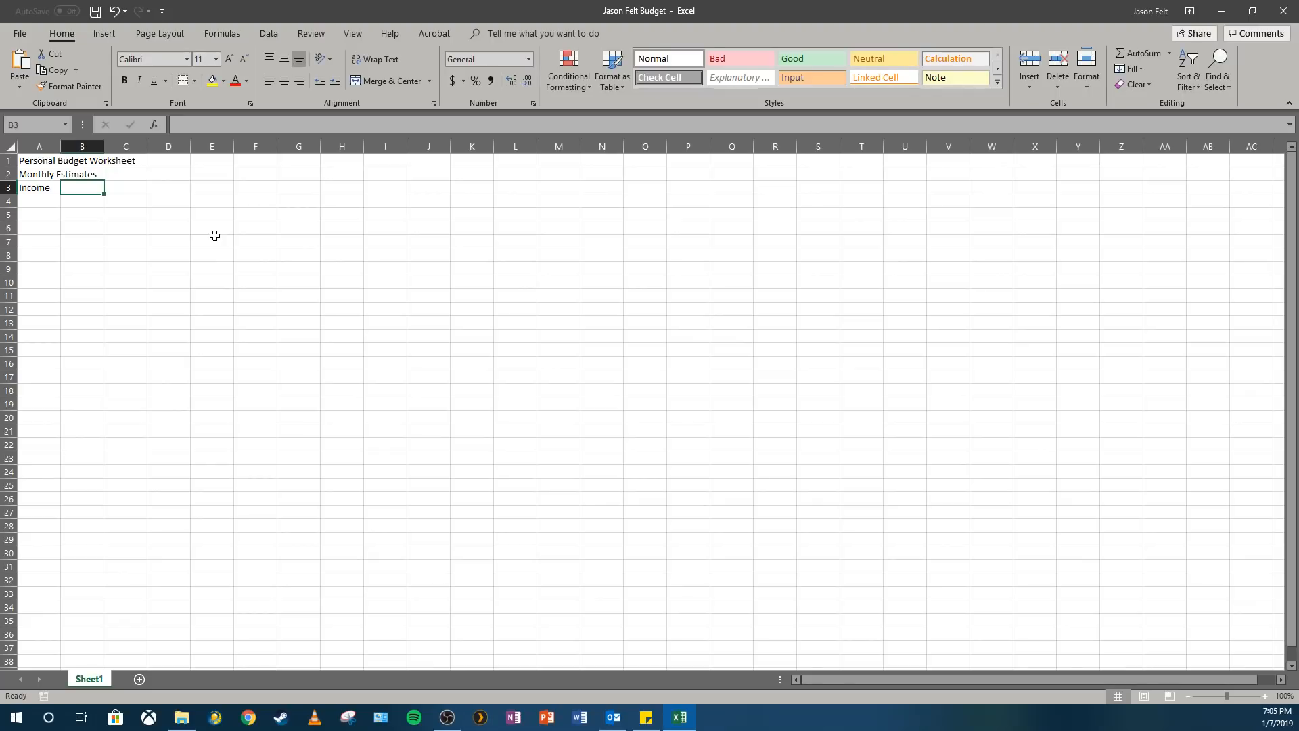
key(Left)
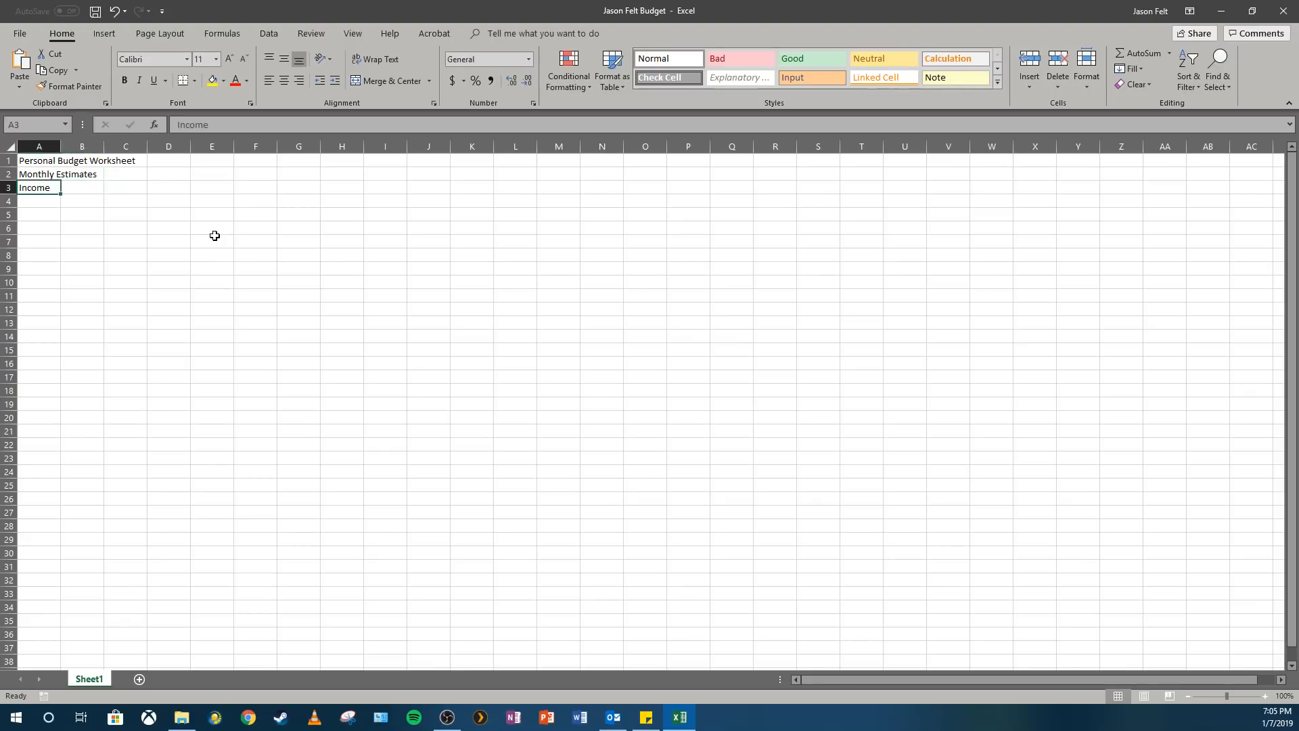
key(Right)
text(Jan)
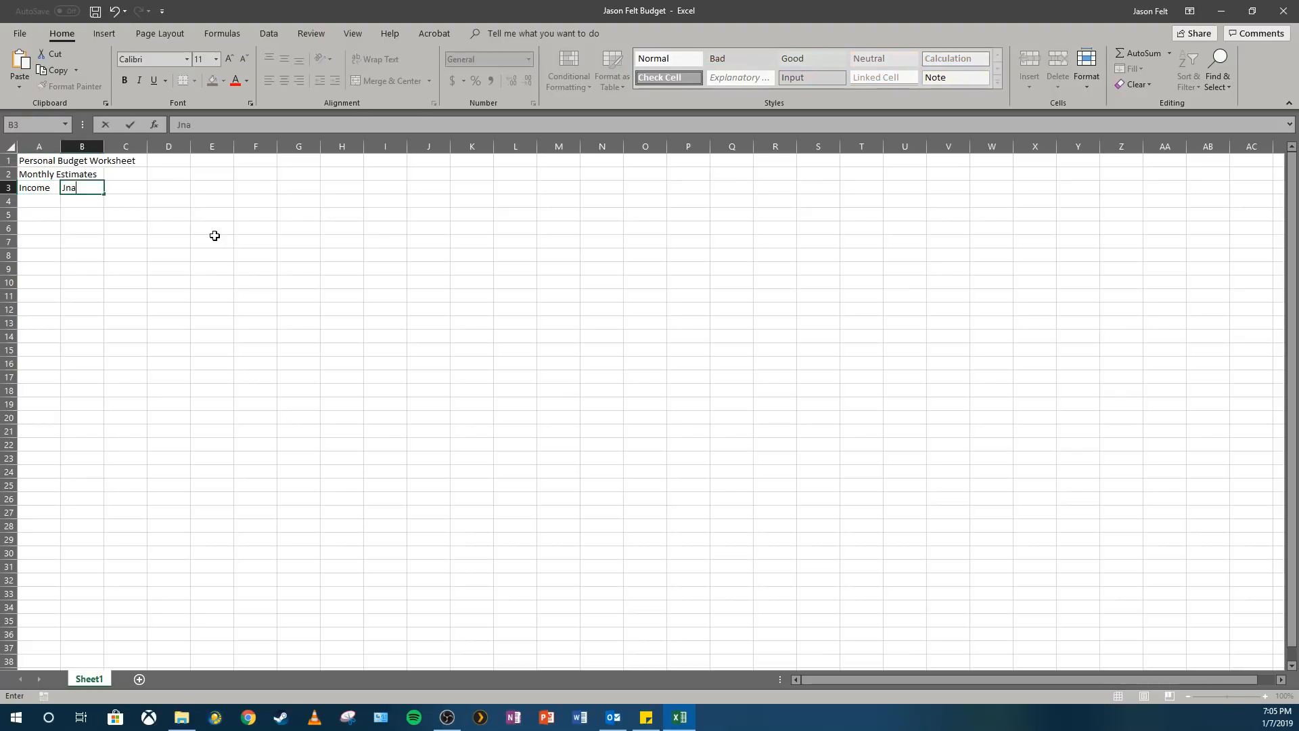
key(BackSpace)
key(BackSpace)
text(anuary)
key(Tab)
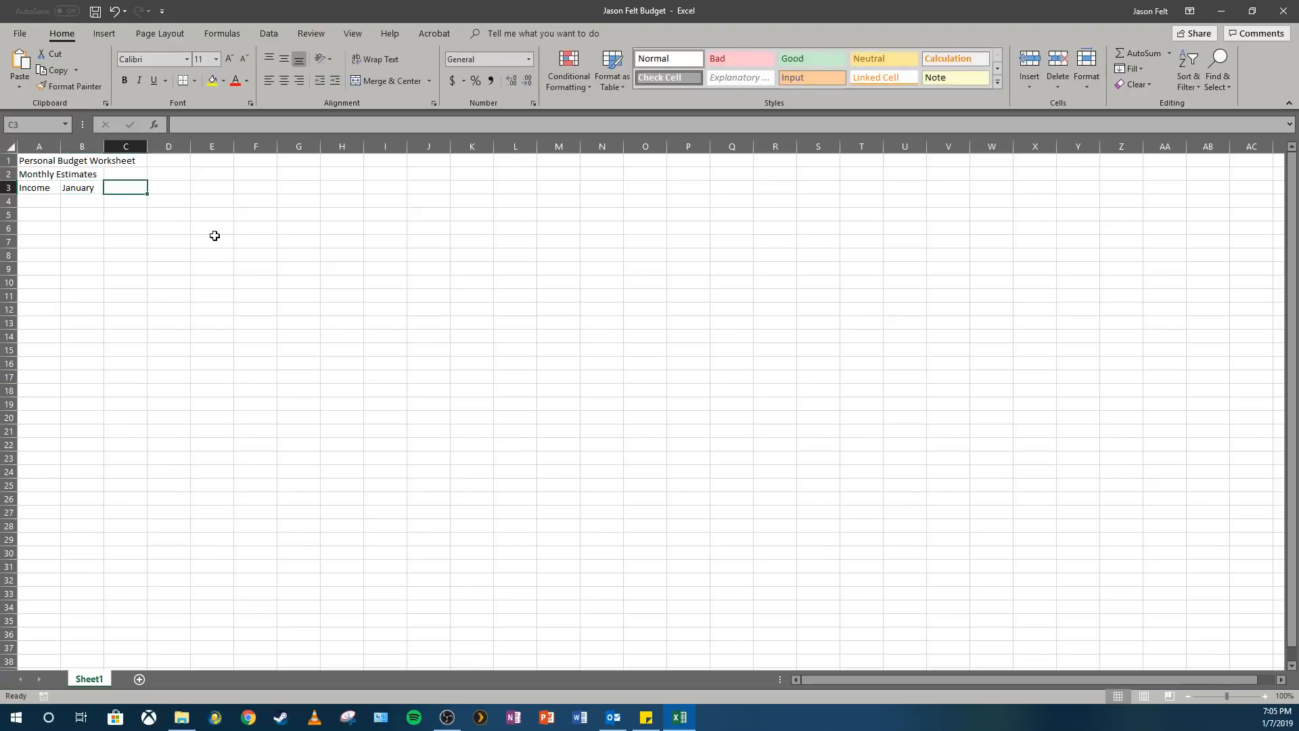
Continue the row 3 month headings with February, March, April, May and June in cells C3 to G3
key(Left)
key(Right)
text(February)
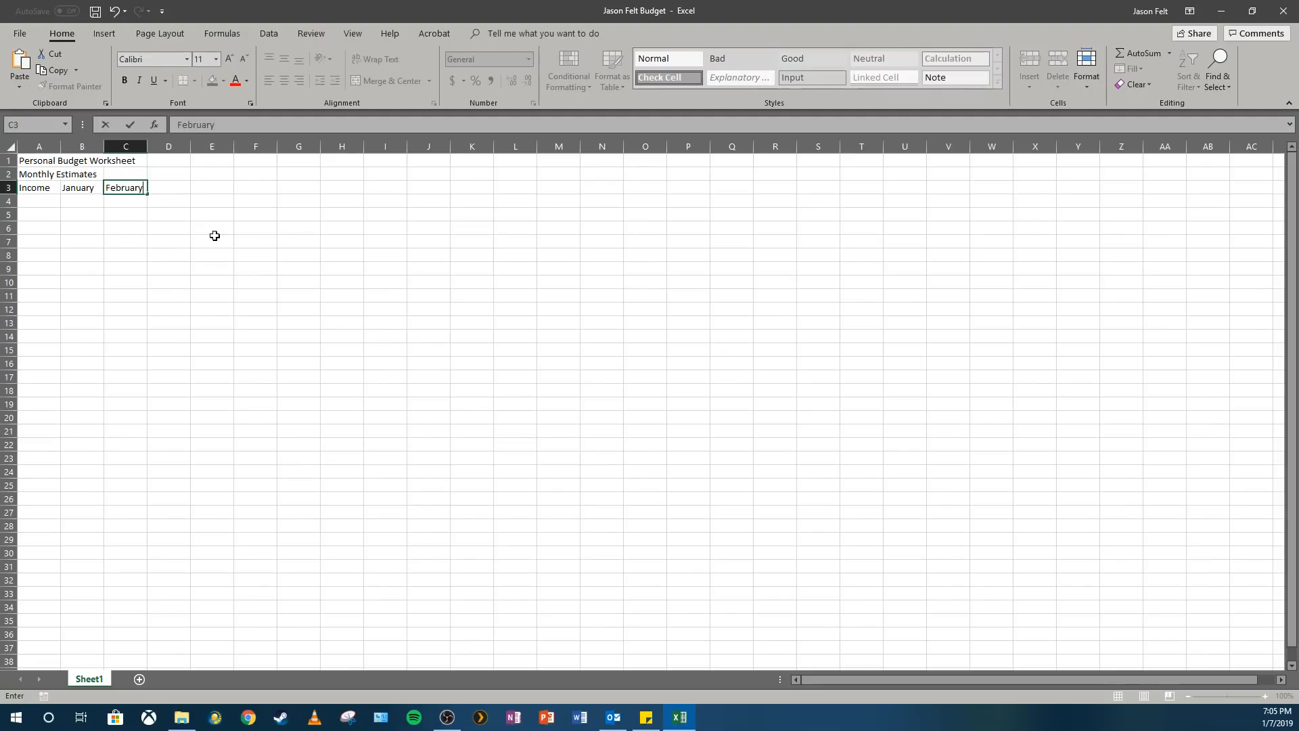
key(Tab)
text(March)
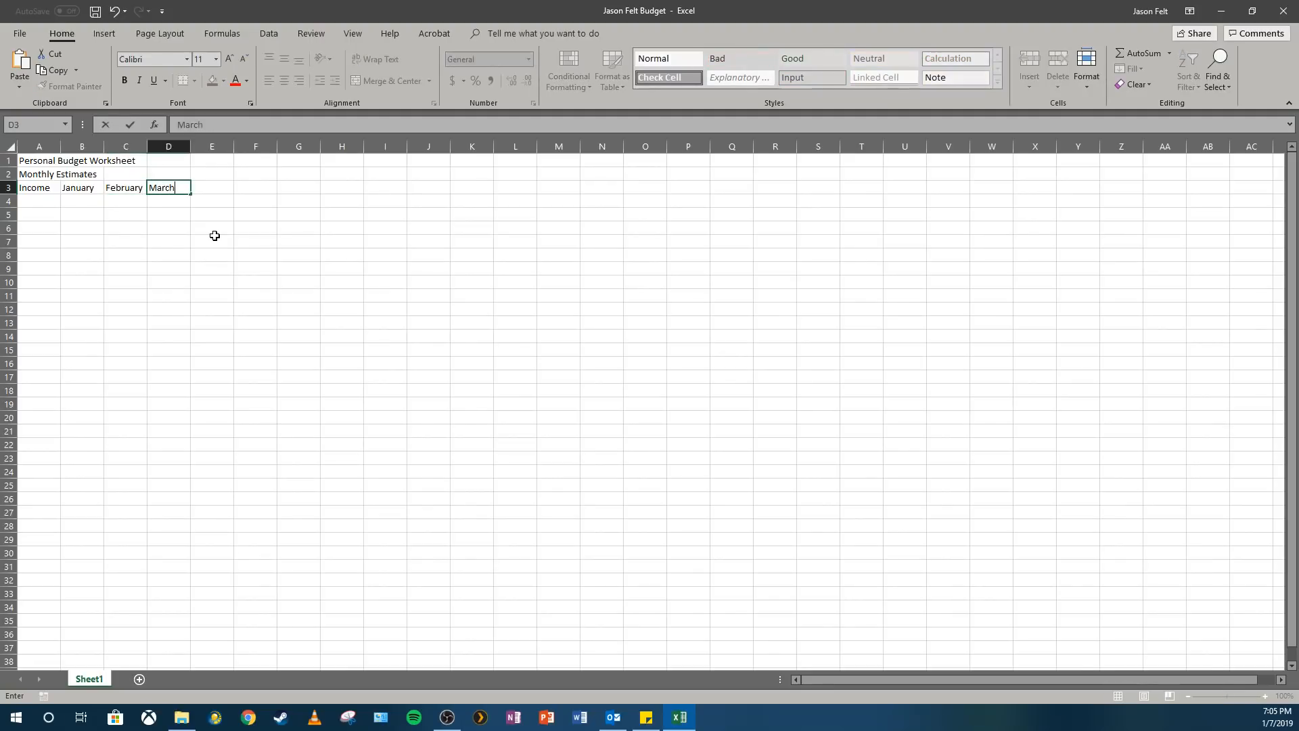
key(Tab)
text(April)
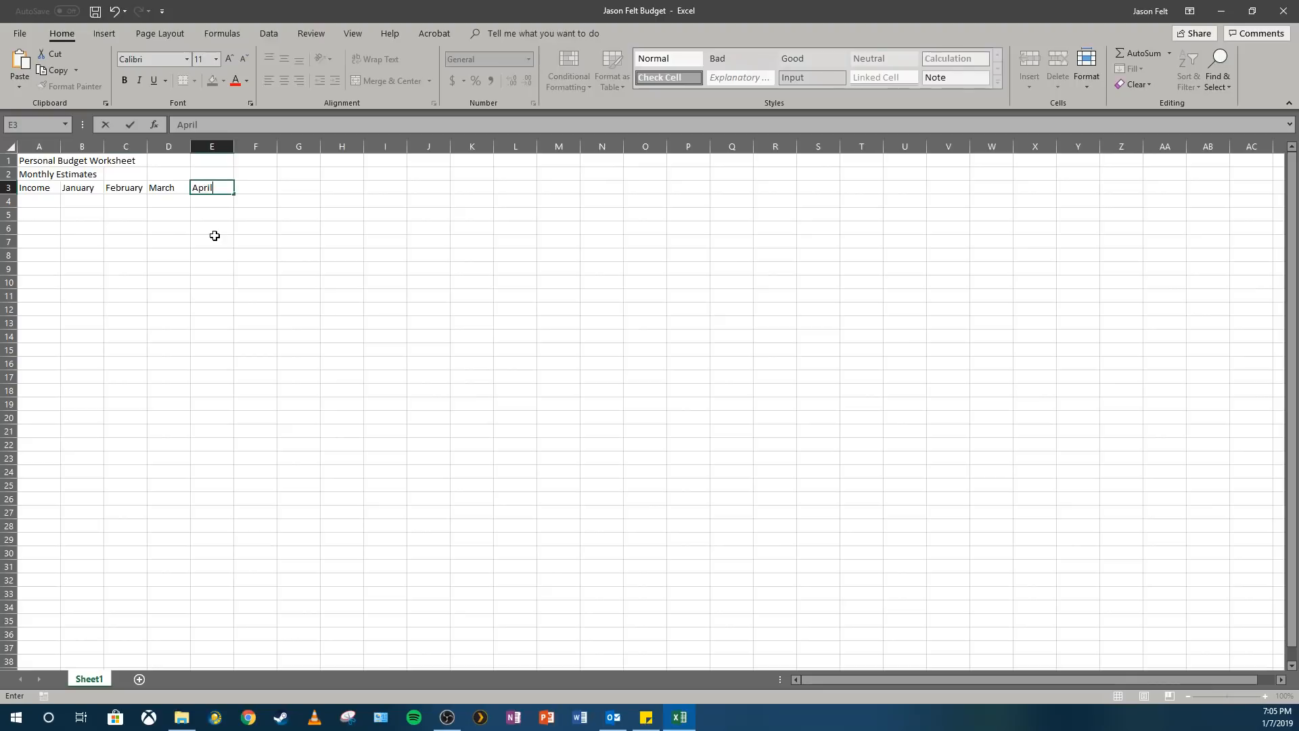
key(Tab)
text(May)
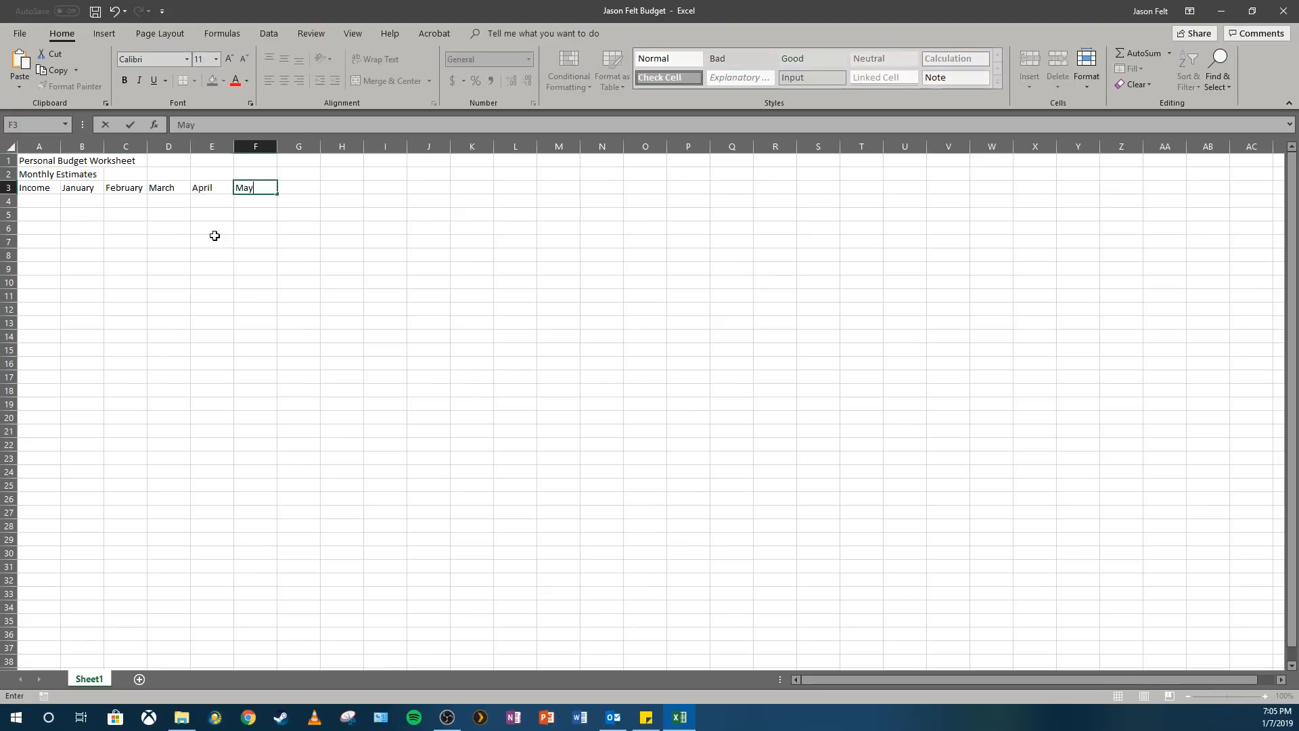
key(Tab)
text(June)
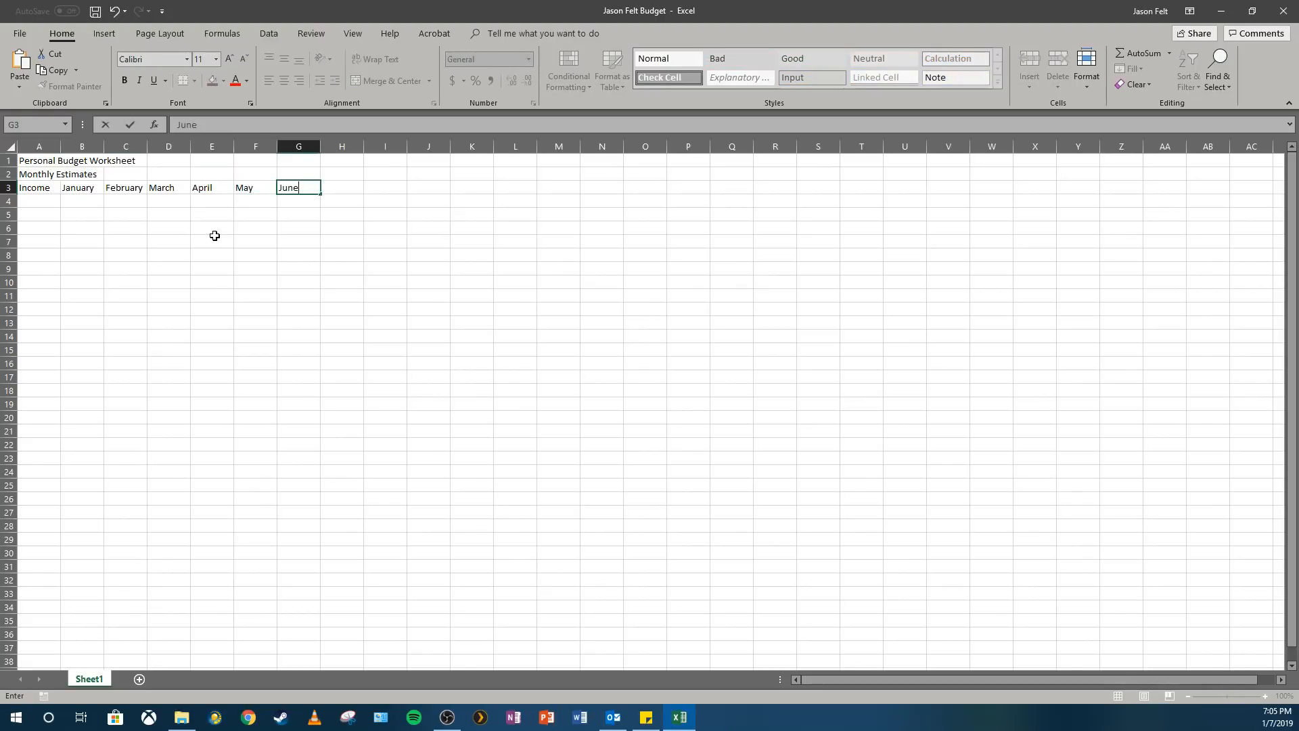
Enter the month headings July, August, September and October in cells H3 to K3, and select the September heading
key(Tab)
text(July)
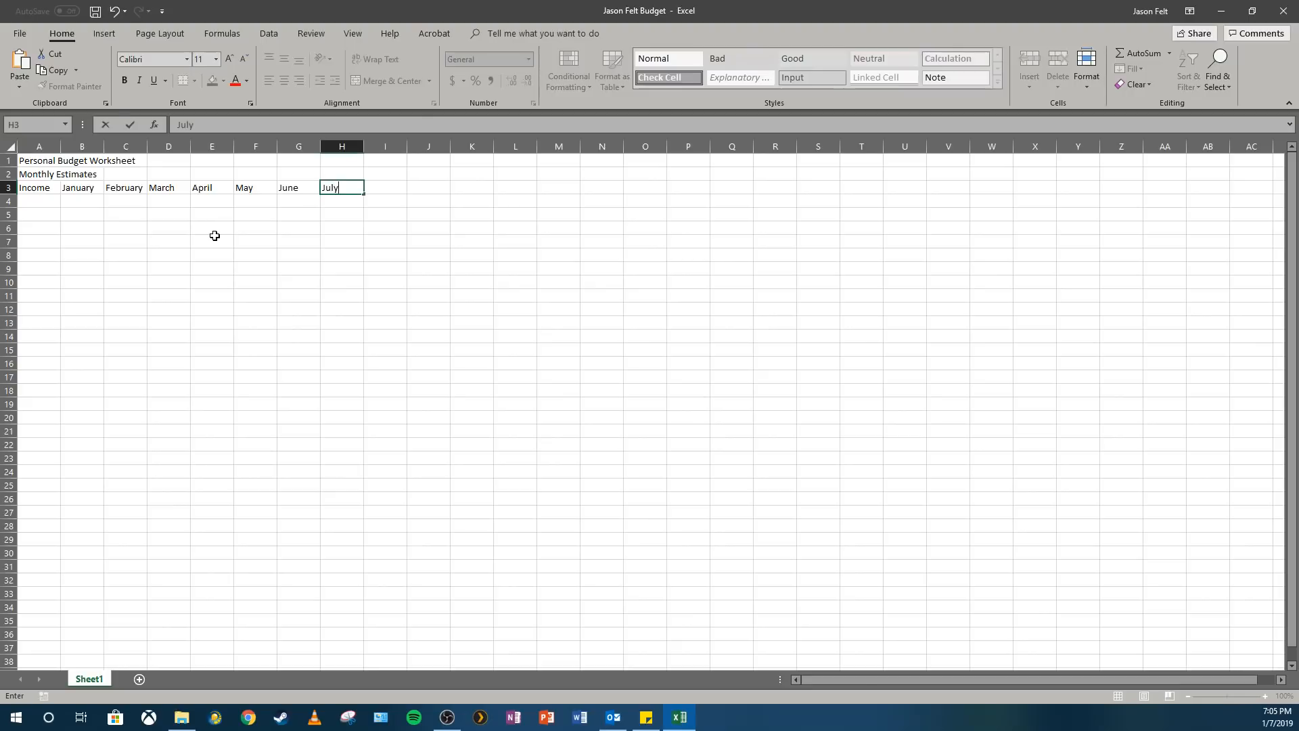
key(Tab)
text(August)
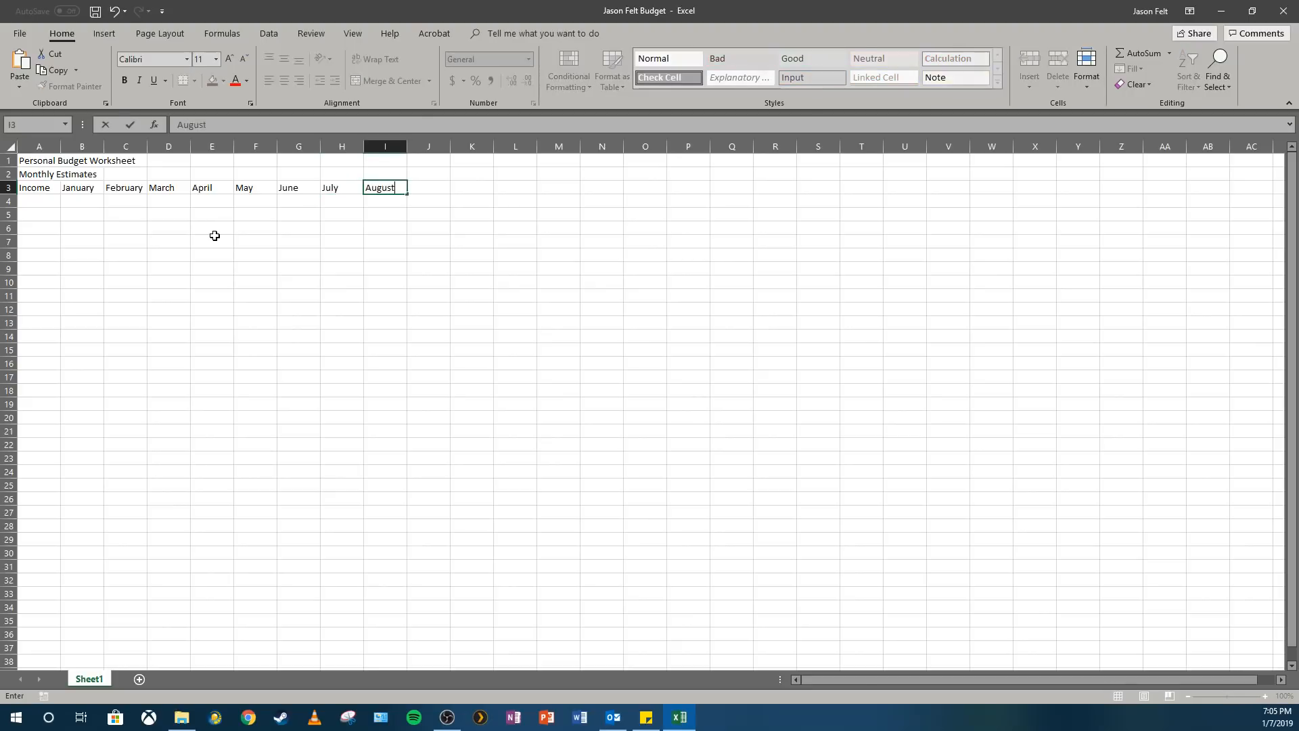
key(Tab)
text(Sep)
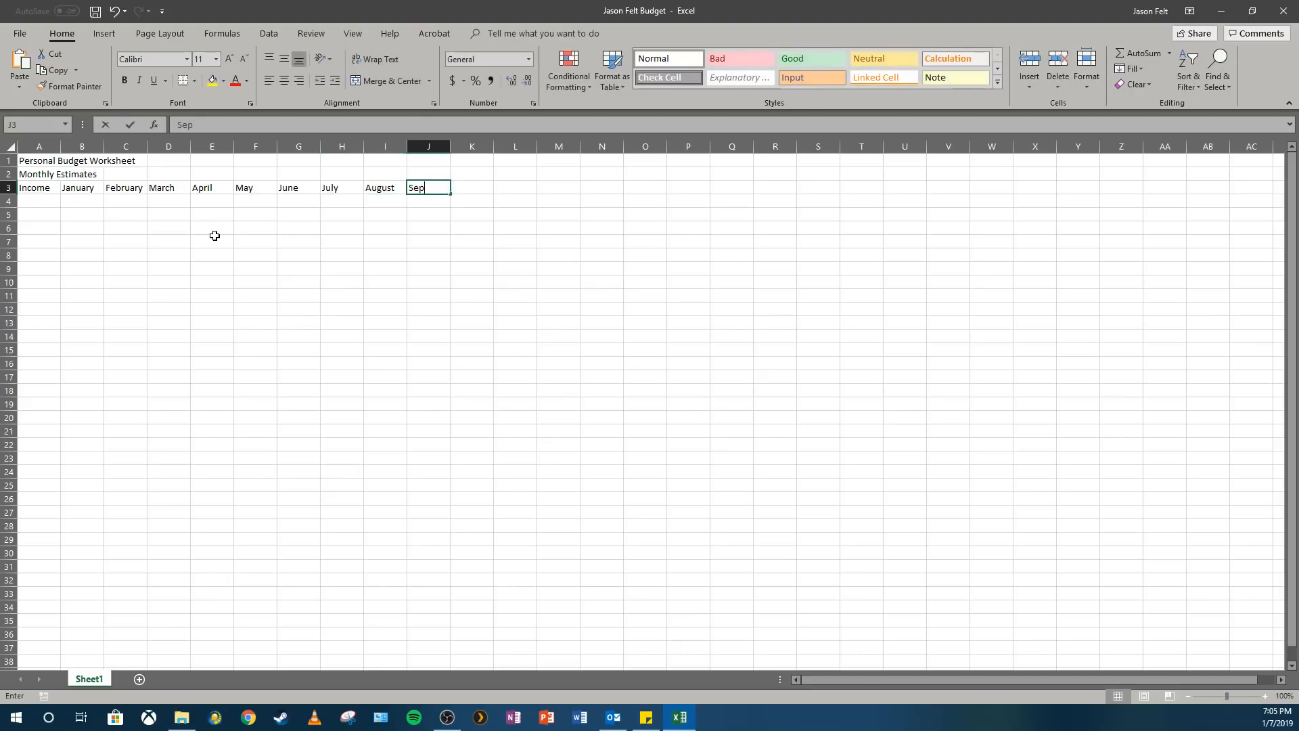
text(tember)
key(Tab)
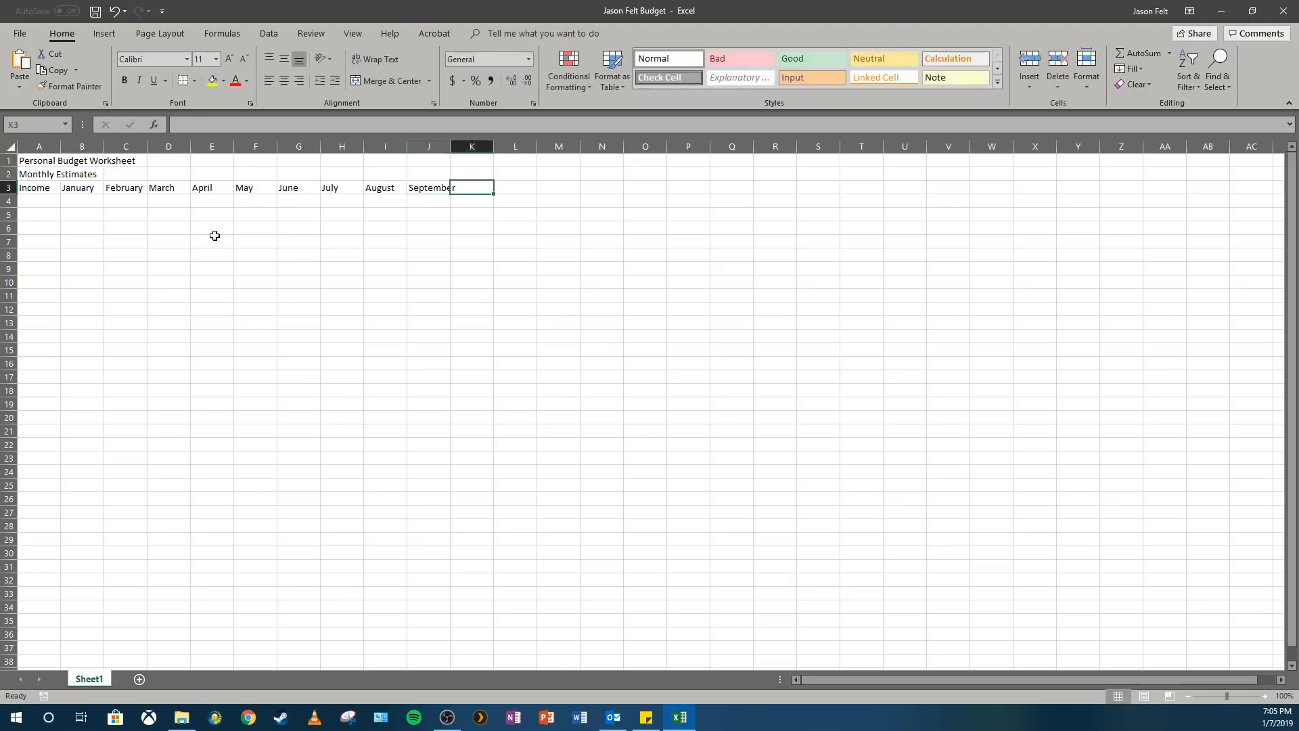
text(October)
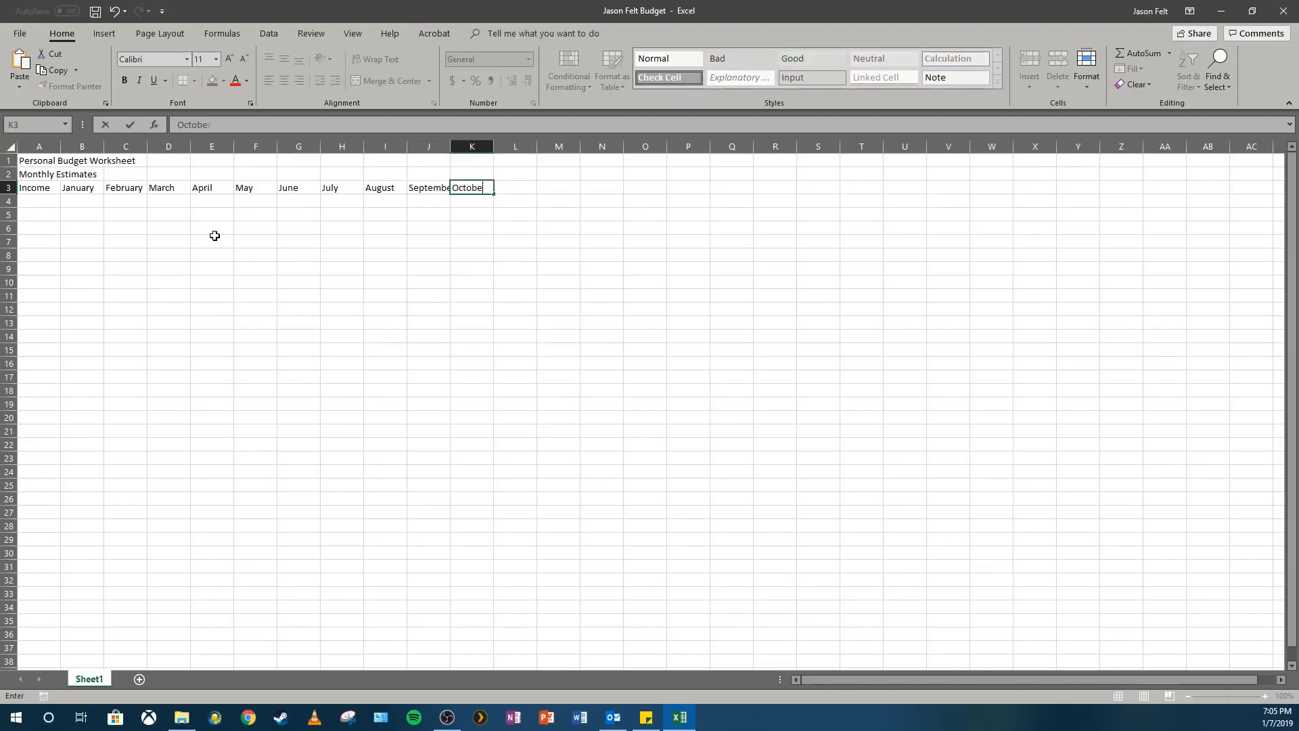
key(Tab)
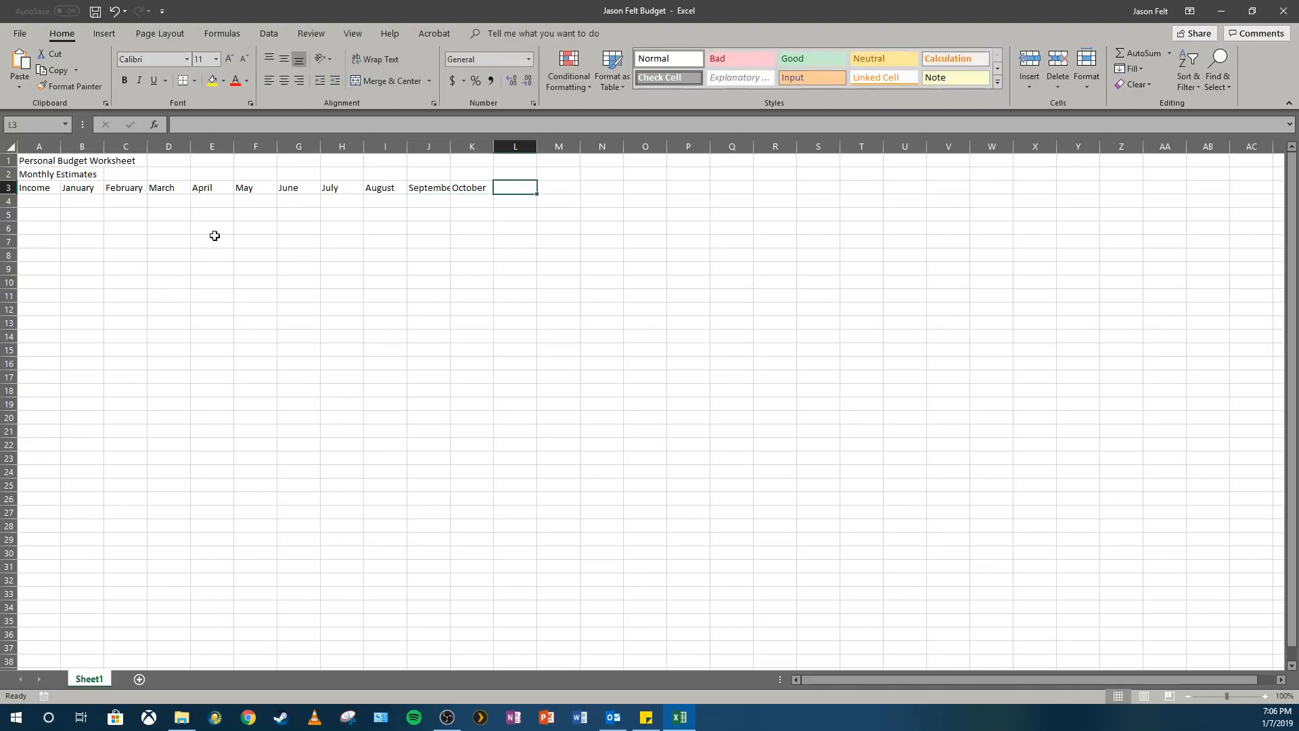
click(461, 189)
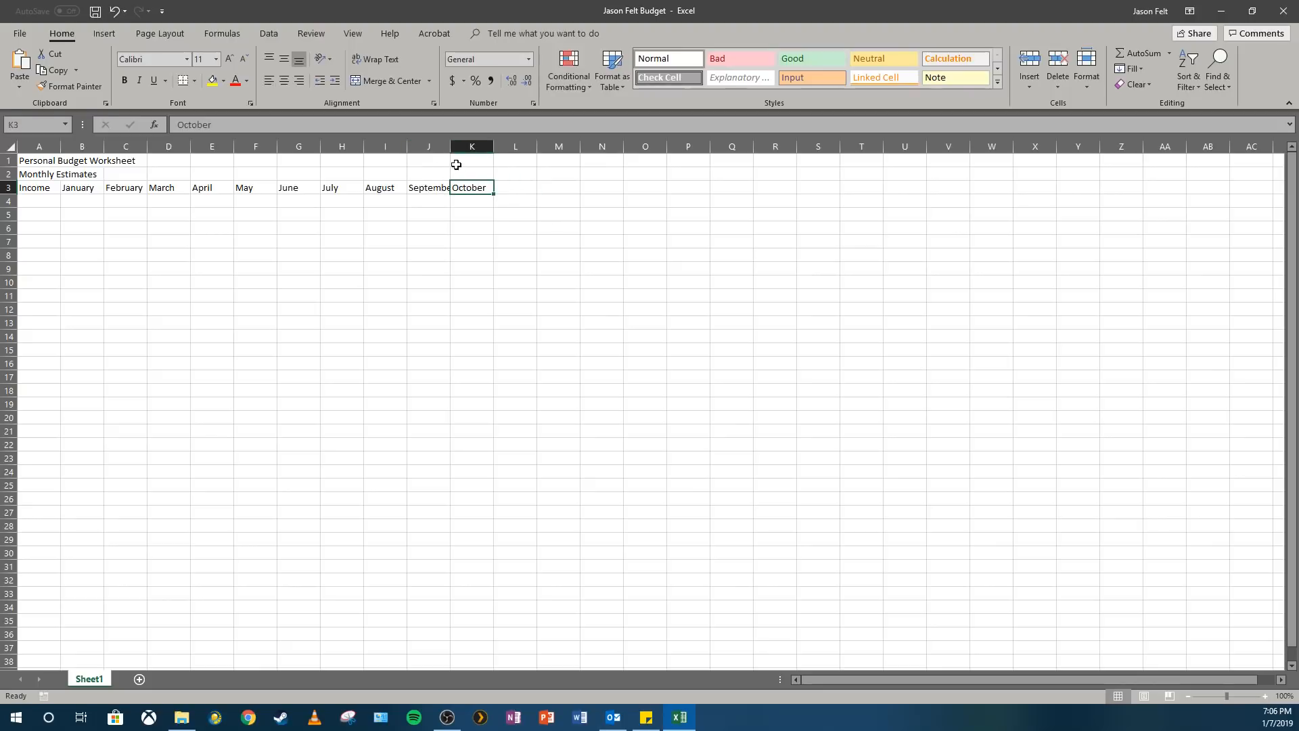
click(439, 190)
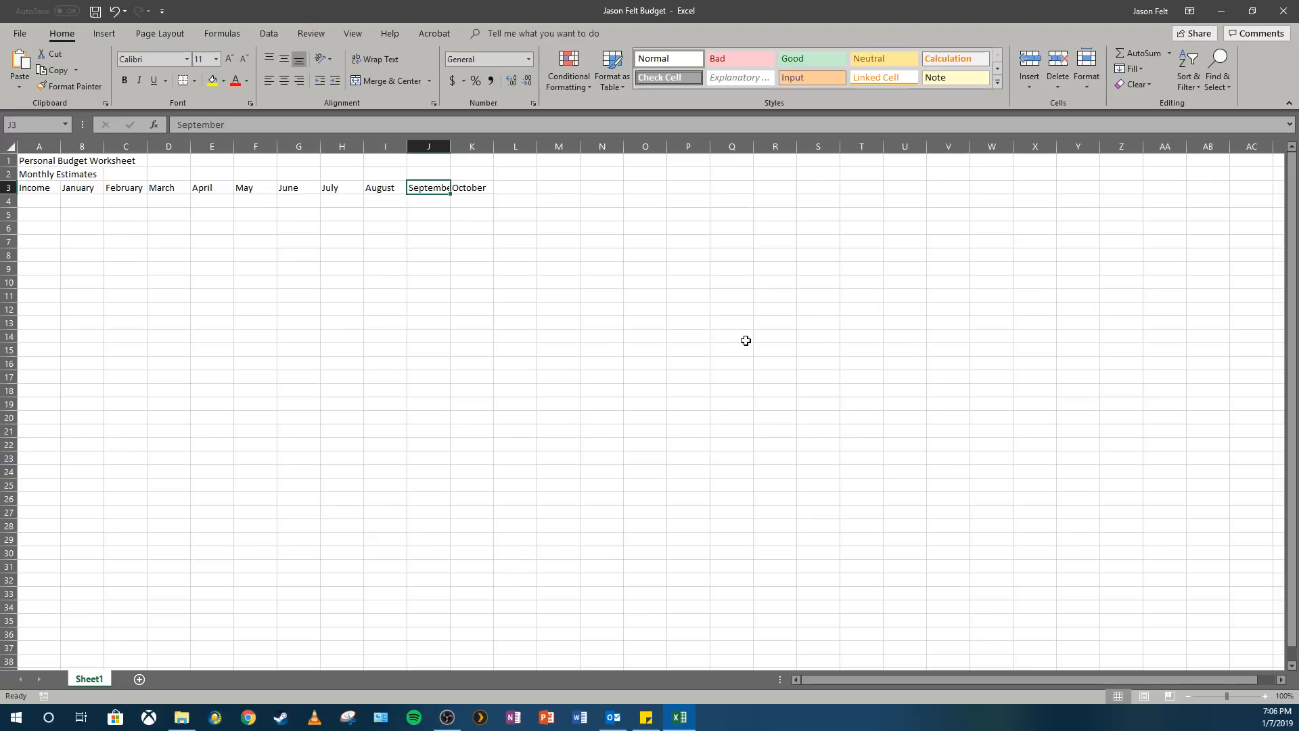
Complete the row 3 headings with November, December and Total in cells L3 to N3
click(496, 187)
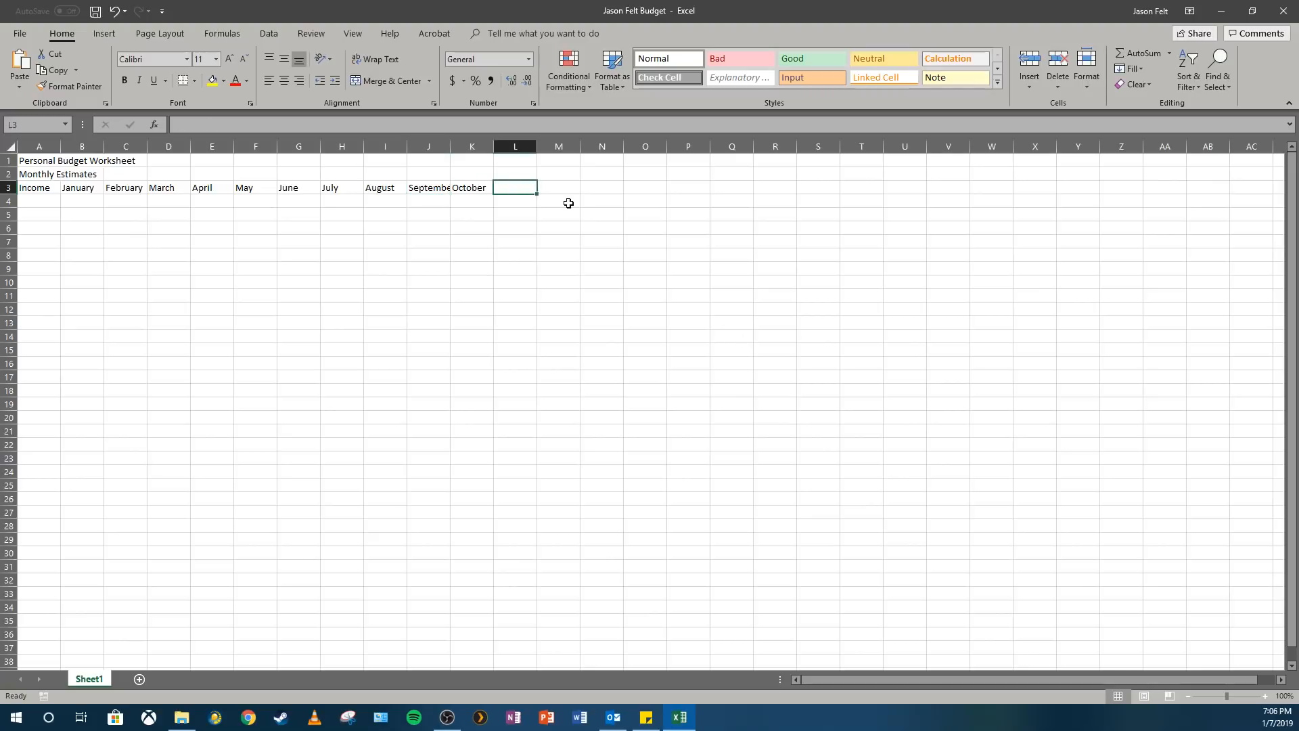
text(November)
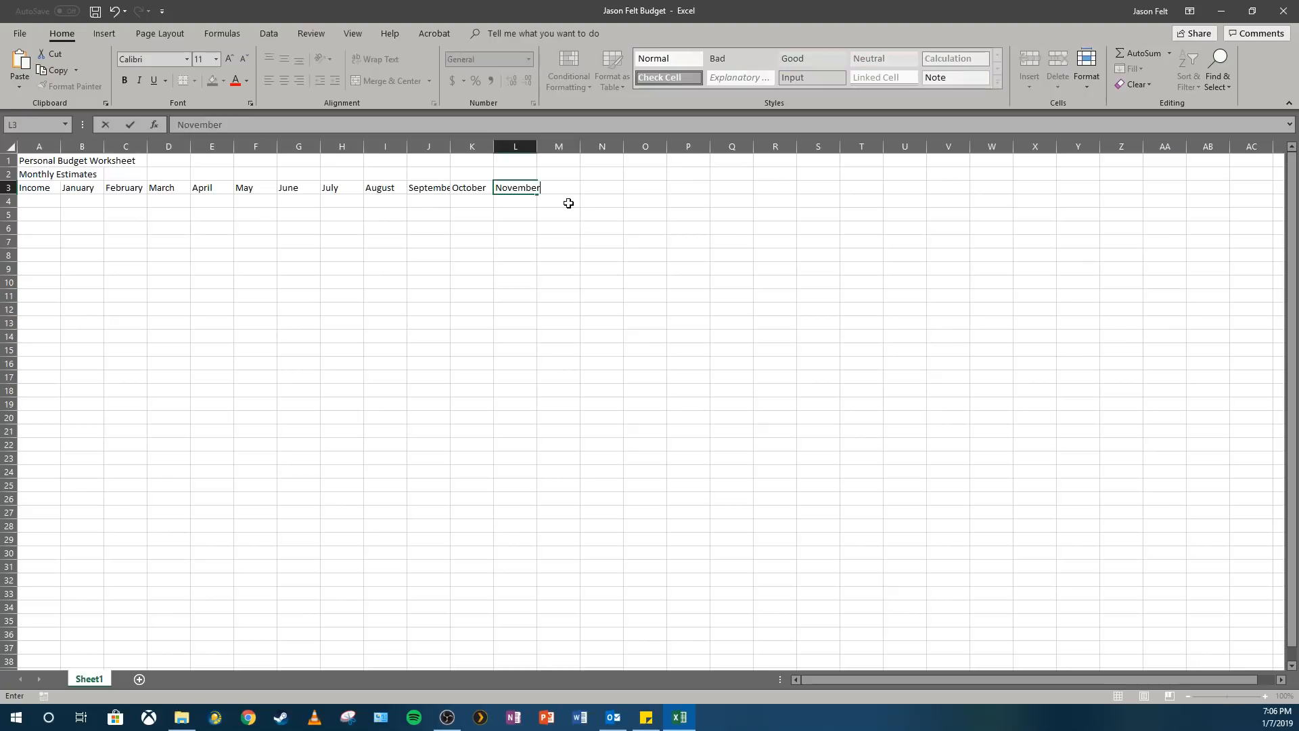
key(Tab)
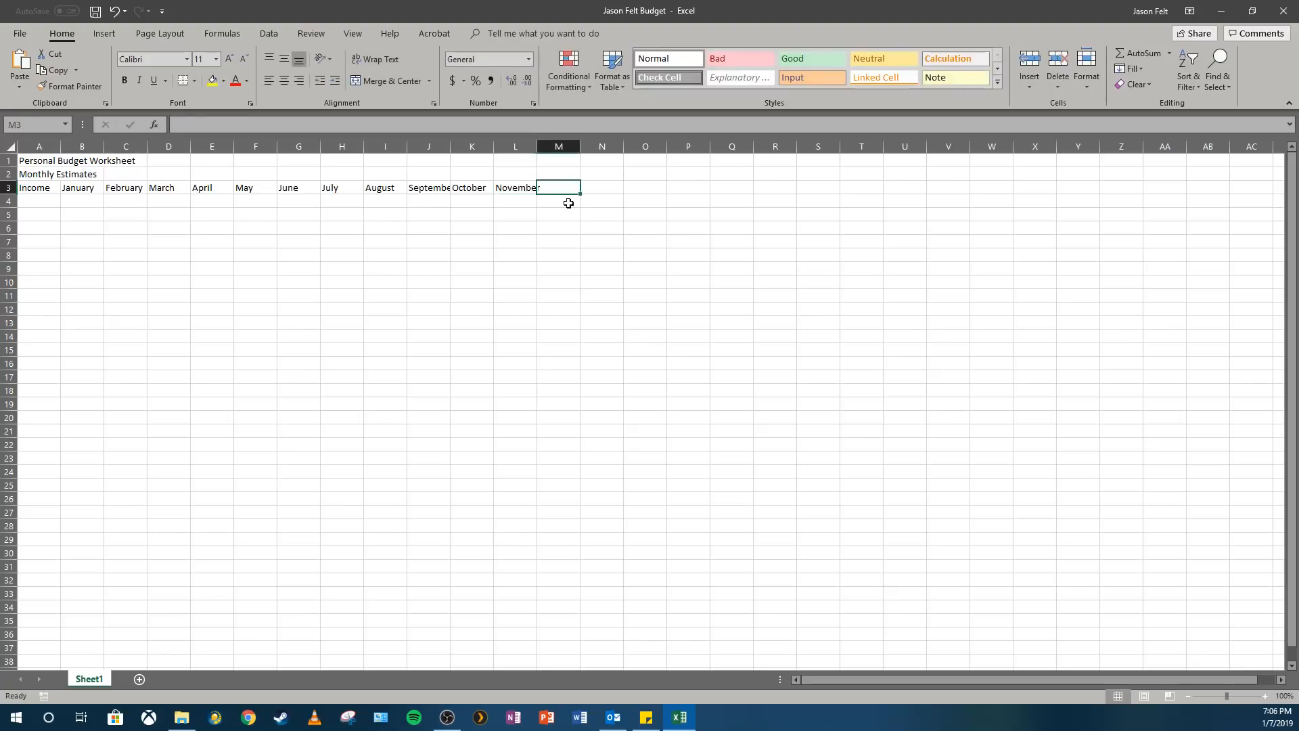
text(December)
key(Tab)
text(T)
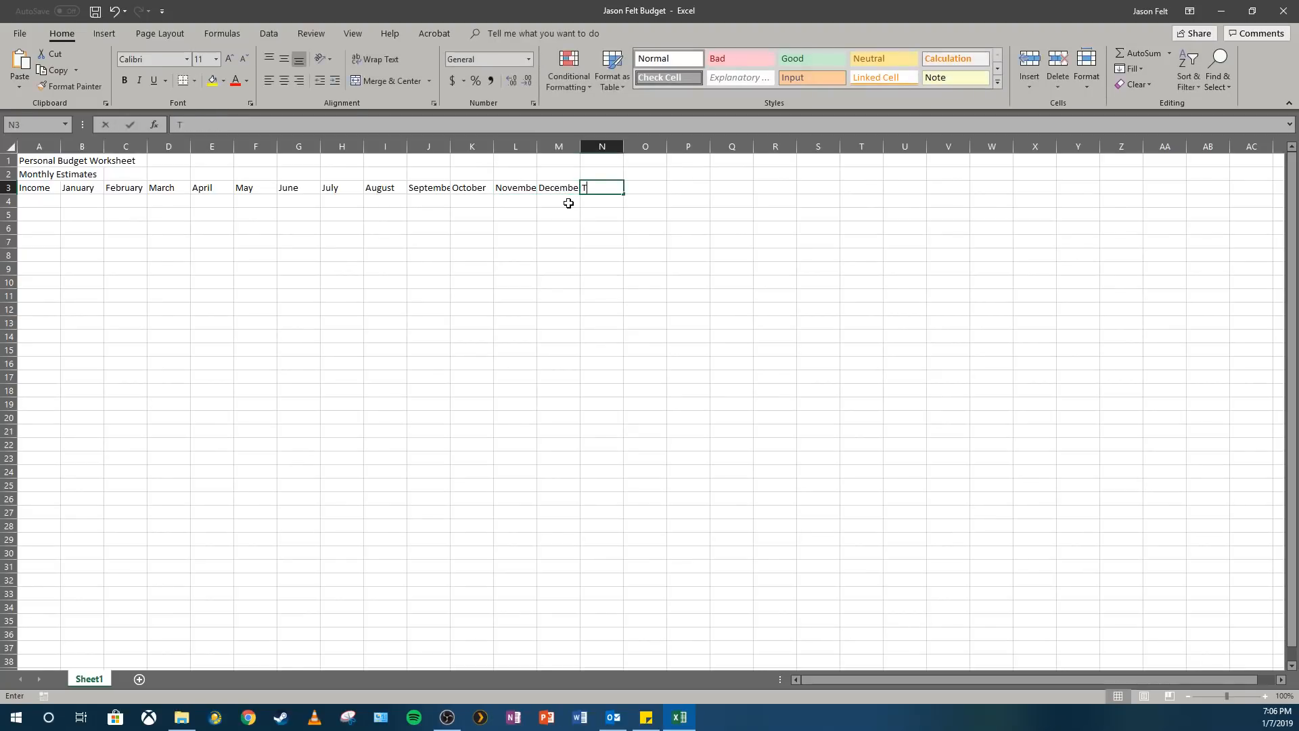
text(otal)
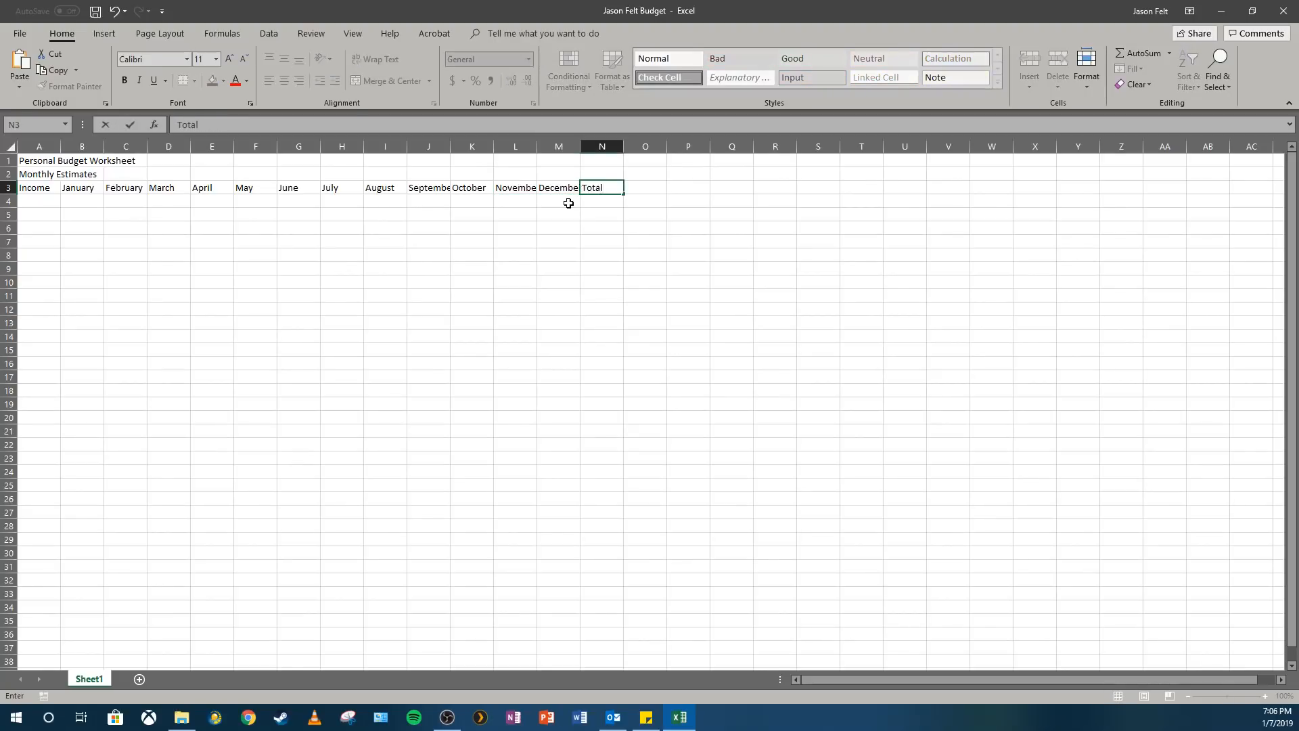
click(551, 196)
click(530, 185)
click(574, 188)
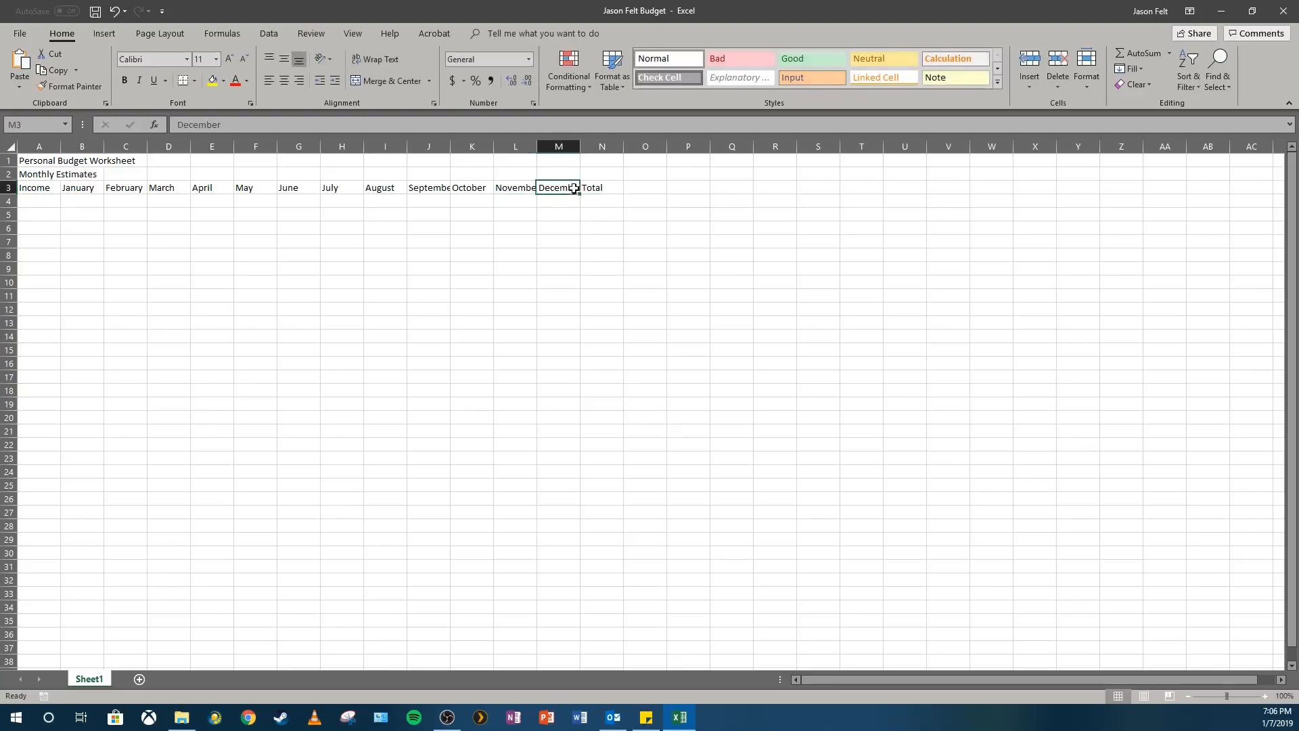
click(629, 186)
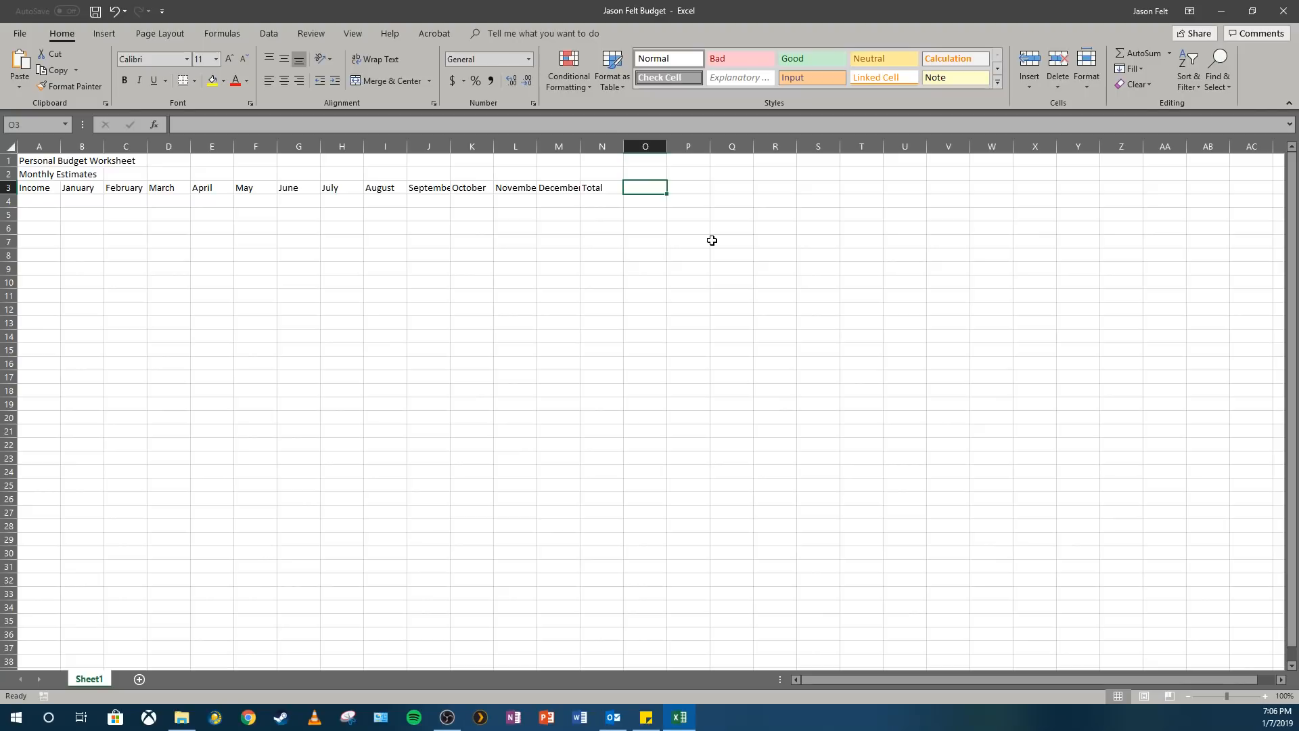
Enter the heading "Expenses" in cell A8 and "January" in cell B8
click(39, 187)
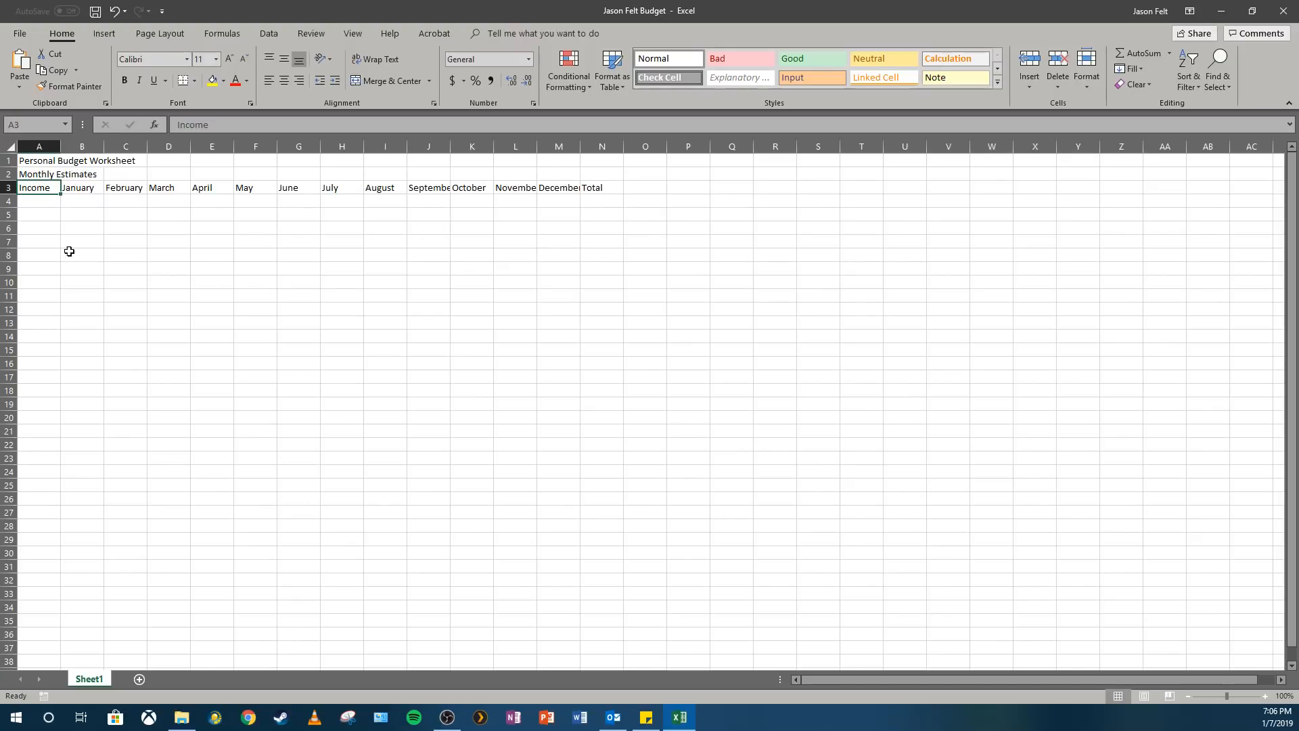
click(49, 260)
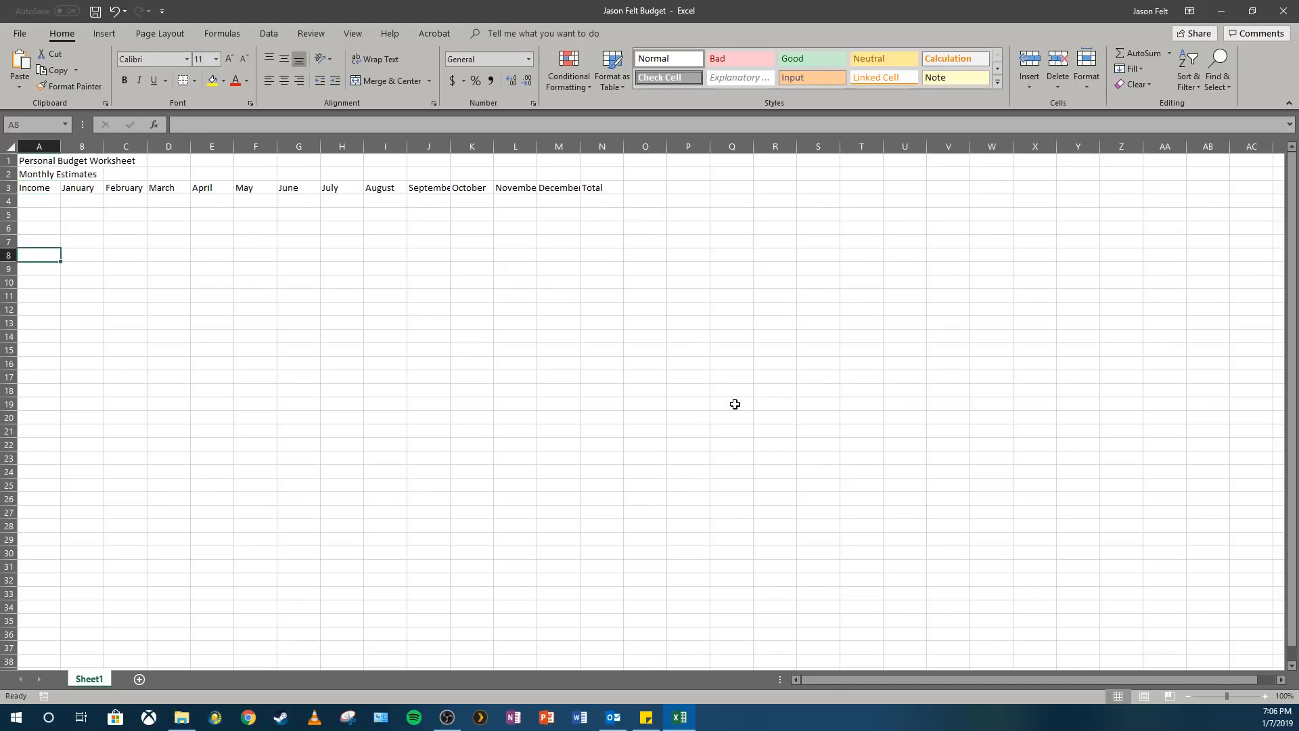
text(Expenses)
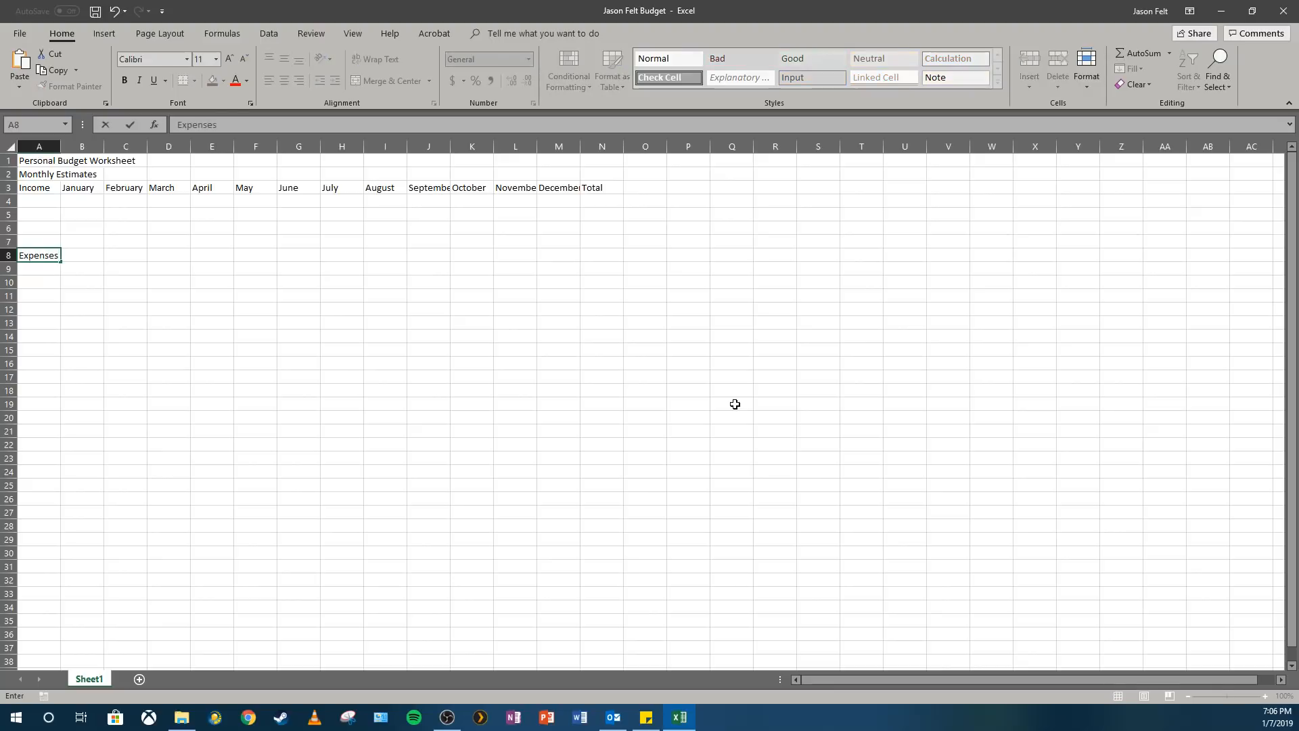
key(Tab)
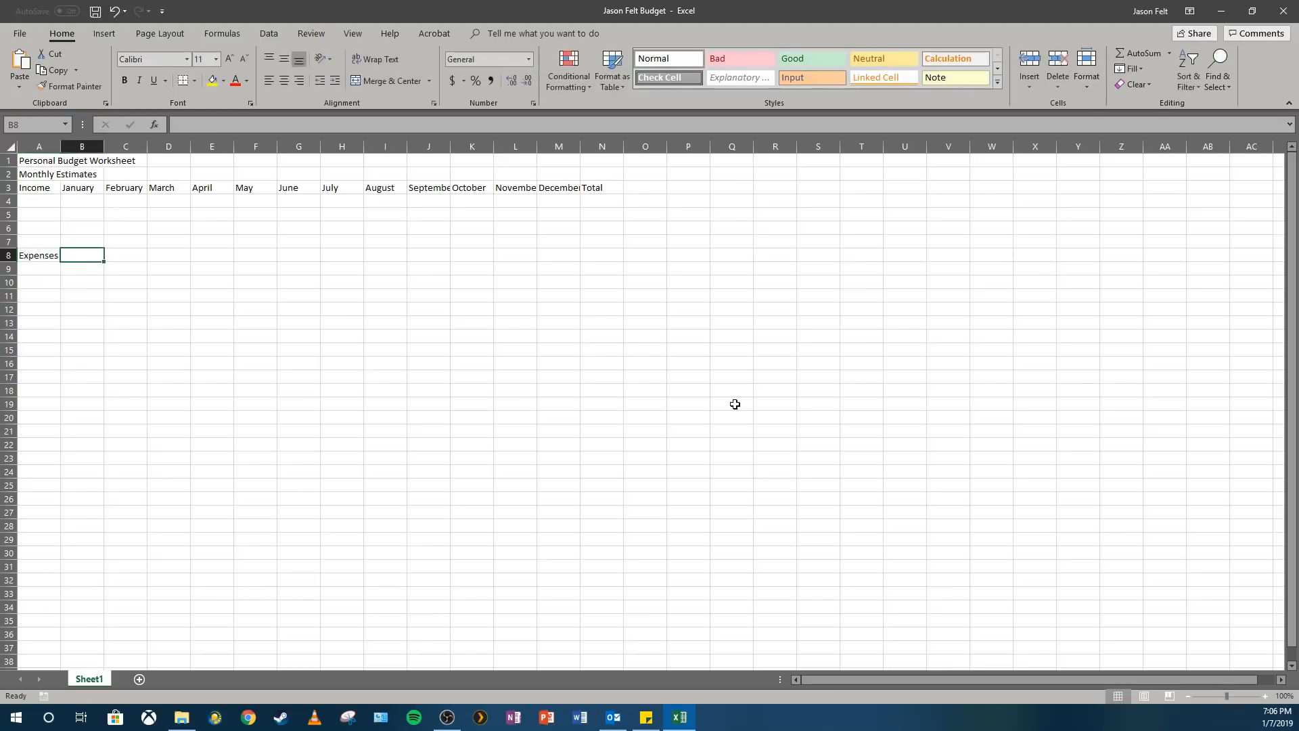
text(January)
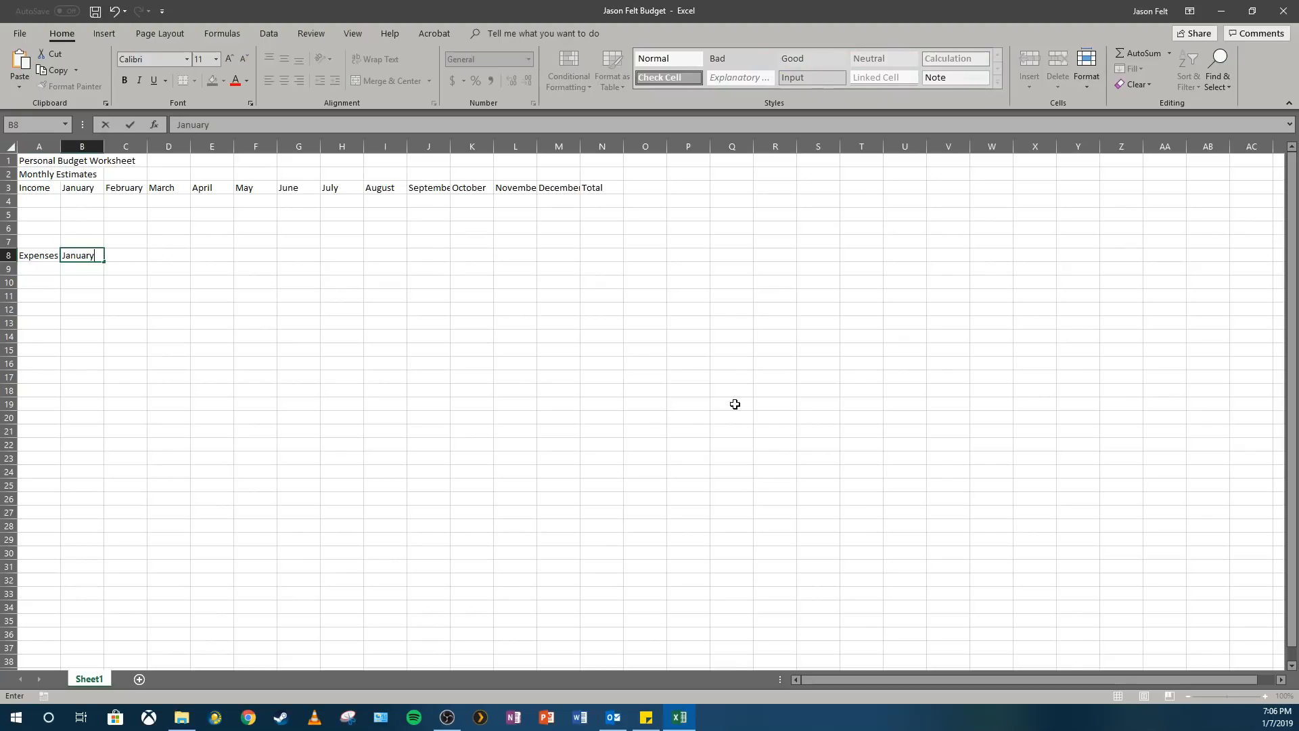
click(563, 403)
click(141, 255)
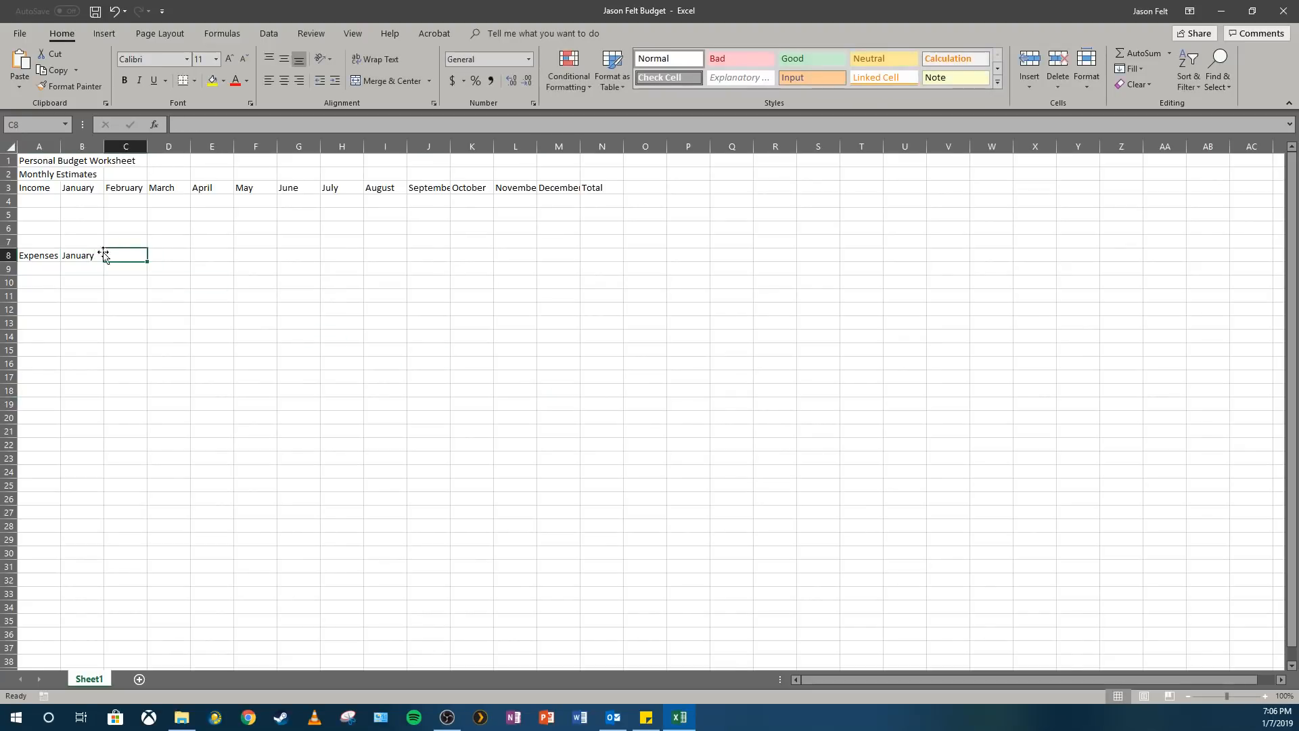
AutoFill the month headings from January in cell B8 across row 8 through December in M8
click(101, 254)
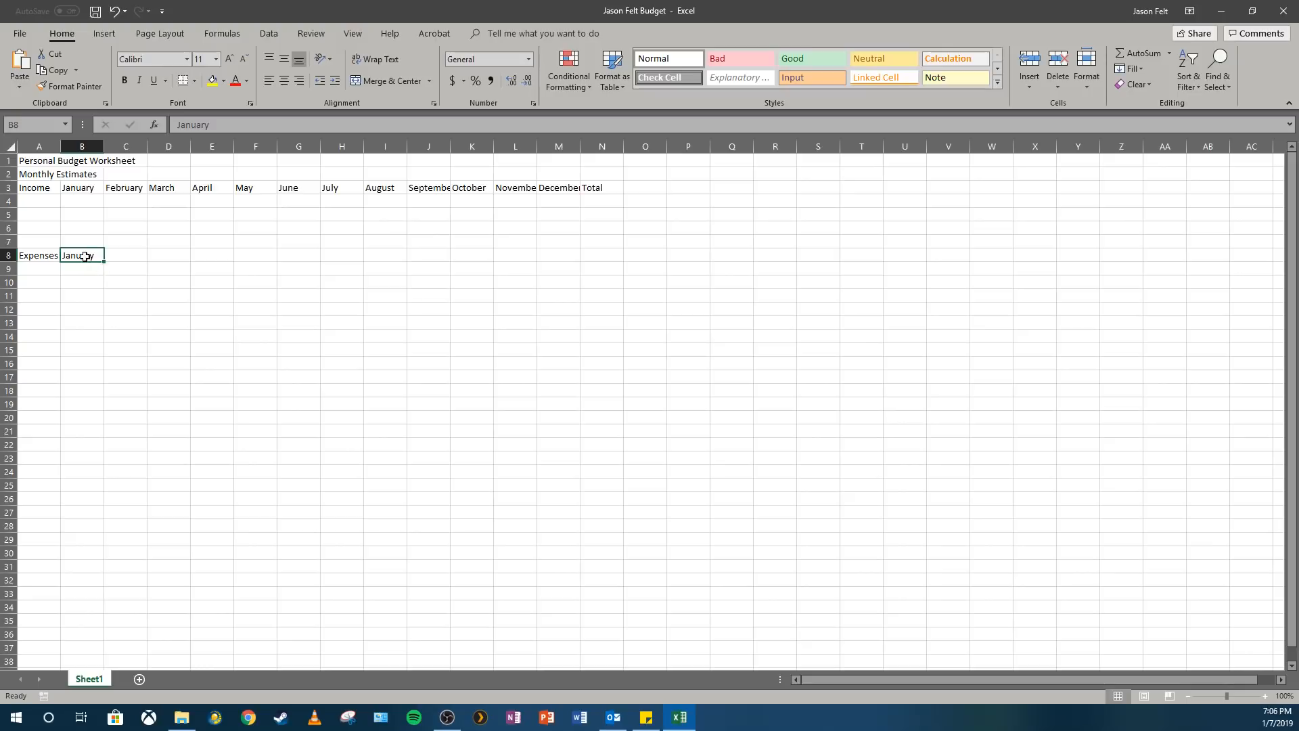
mouse_move(95, 257)
mouse_down()
mouse_move(180, 256)
mouse_move(75, 256)
mouse_up()
drag(79, 257, 262, 259)
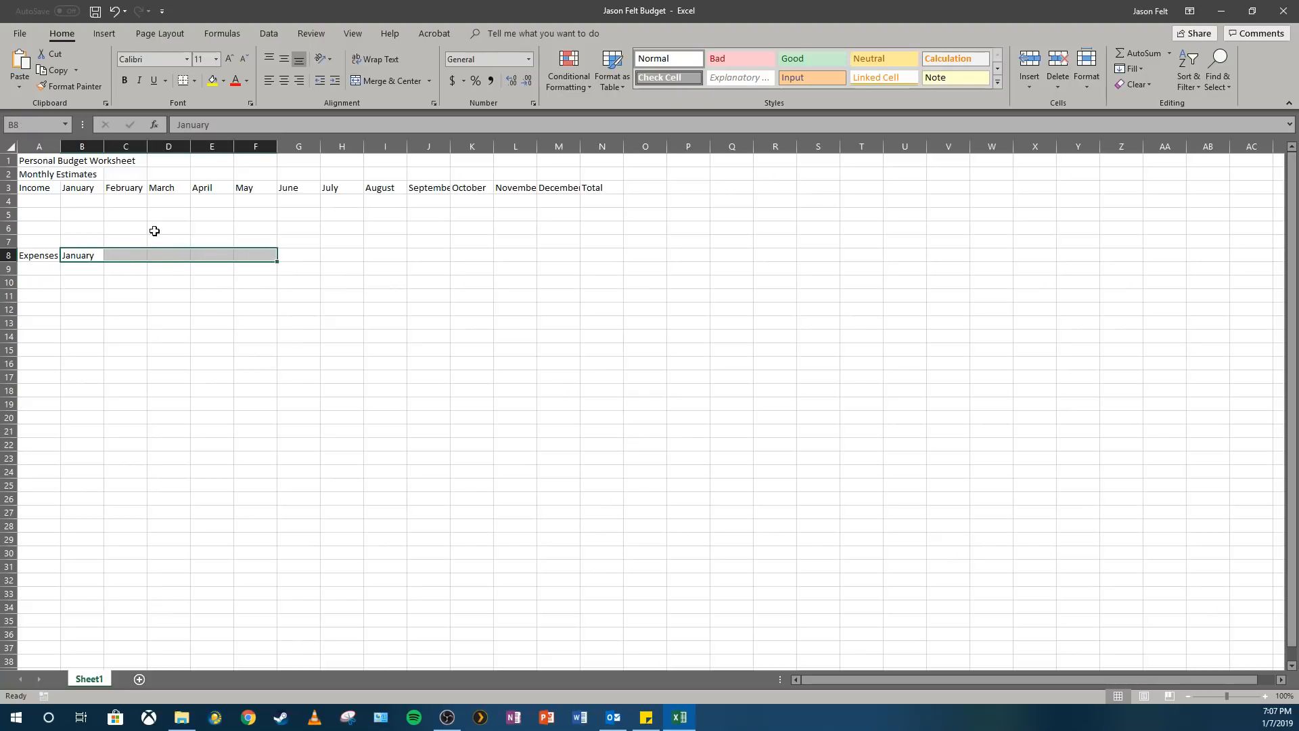
click(94, 255)
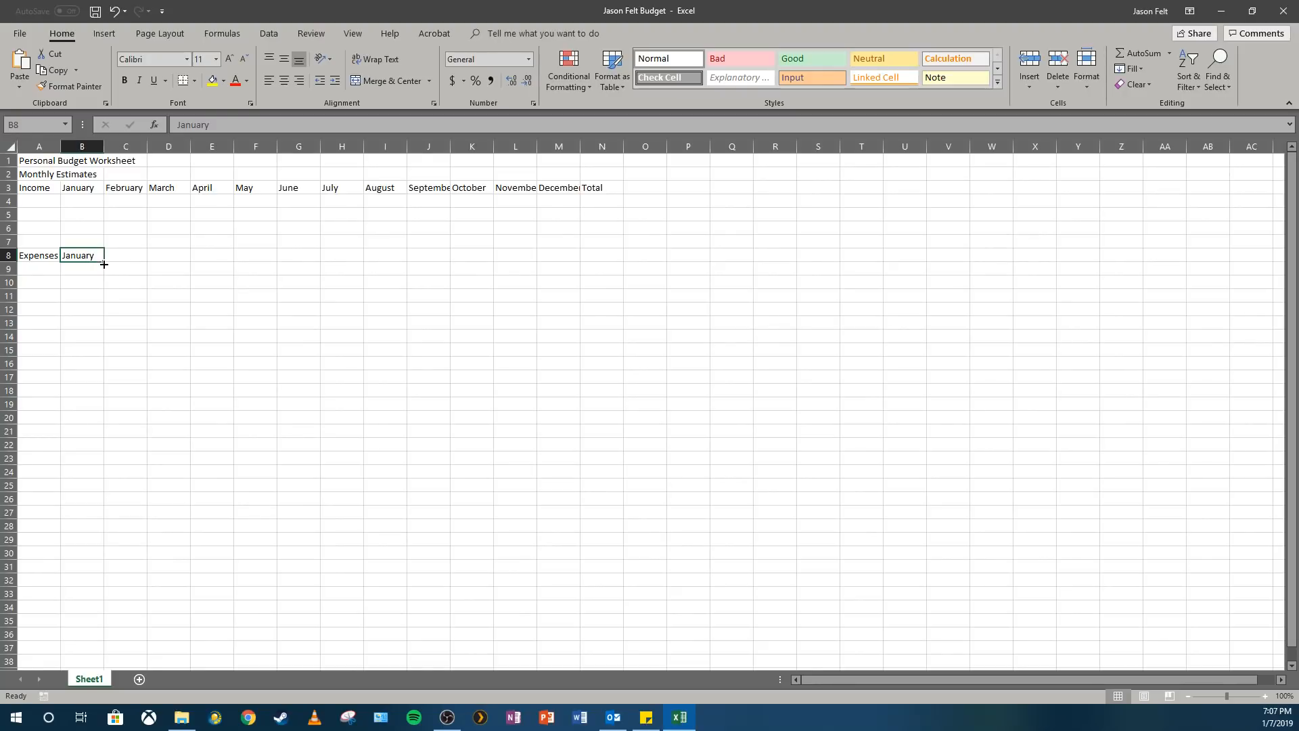
drag(104, 264, 580, 264)
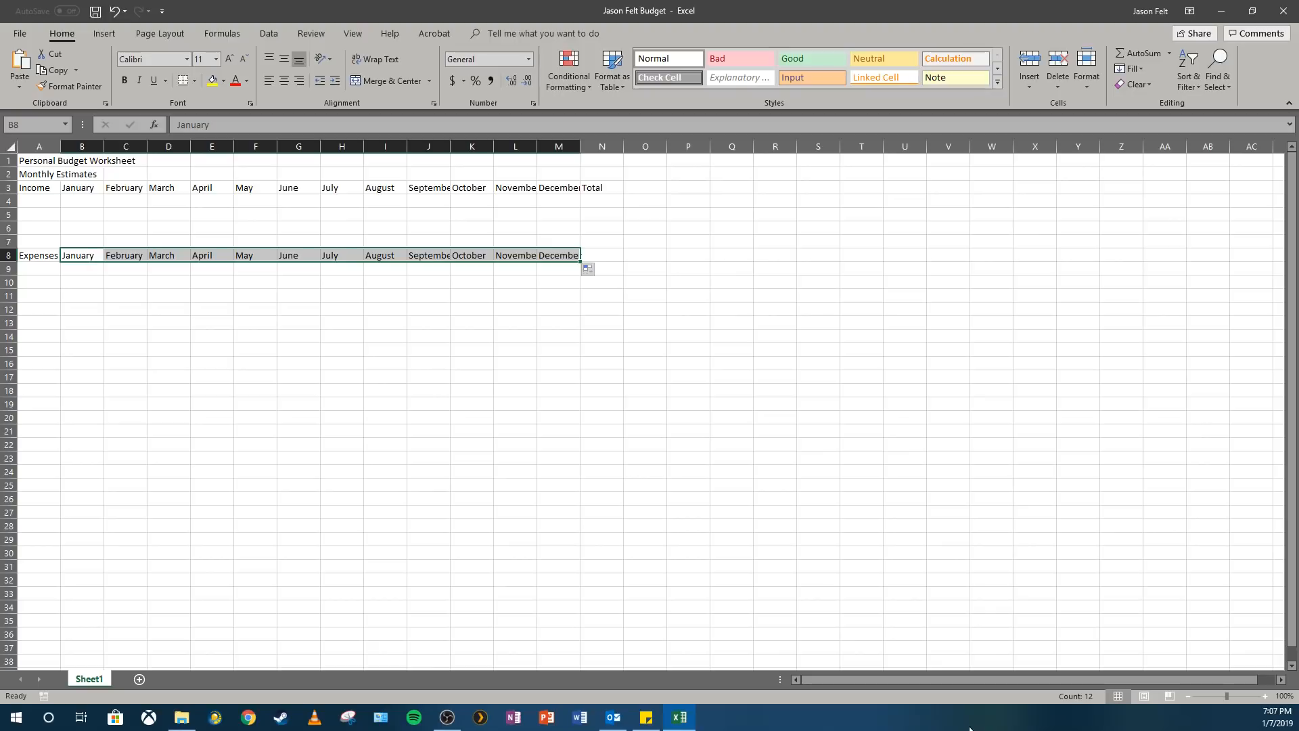
Enter the heading "Total" in cell N8 to finish the expenses header row
click(586, 260)
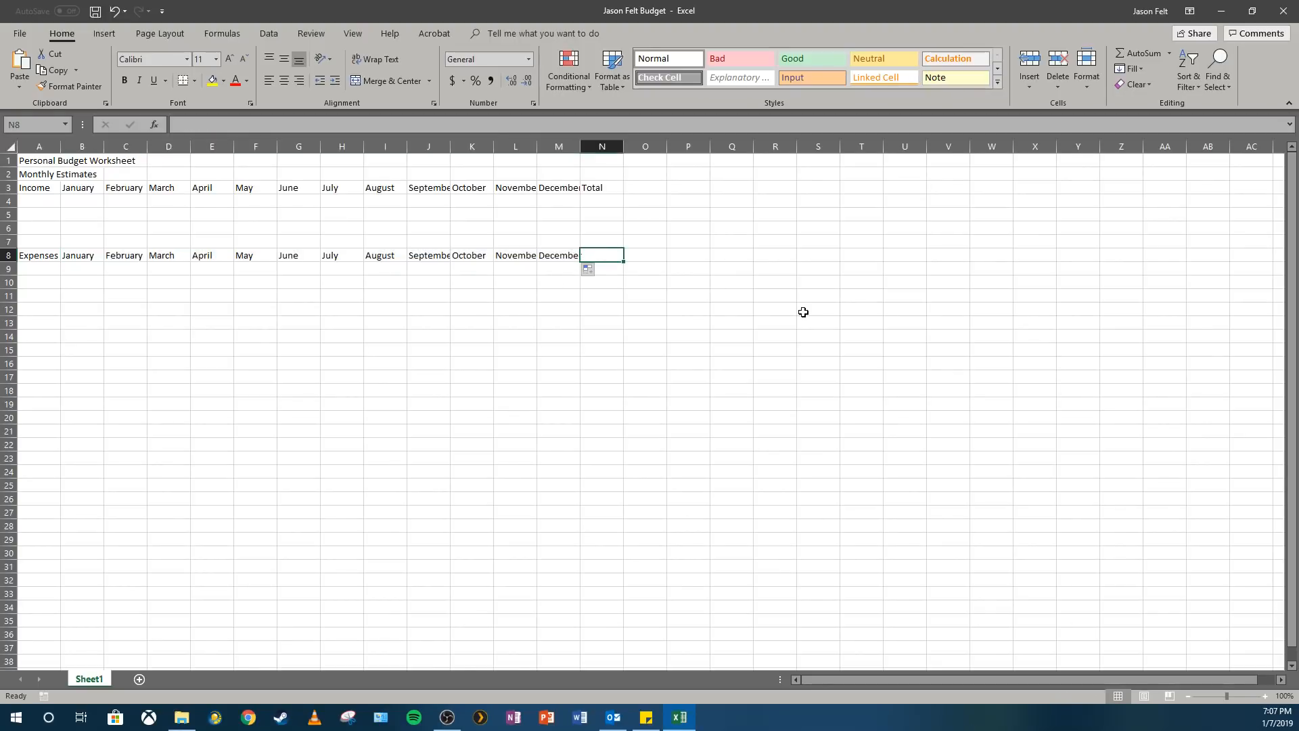
text(Total)
key(Return)
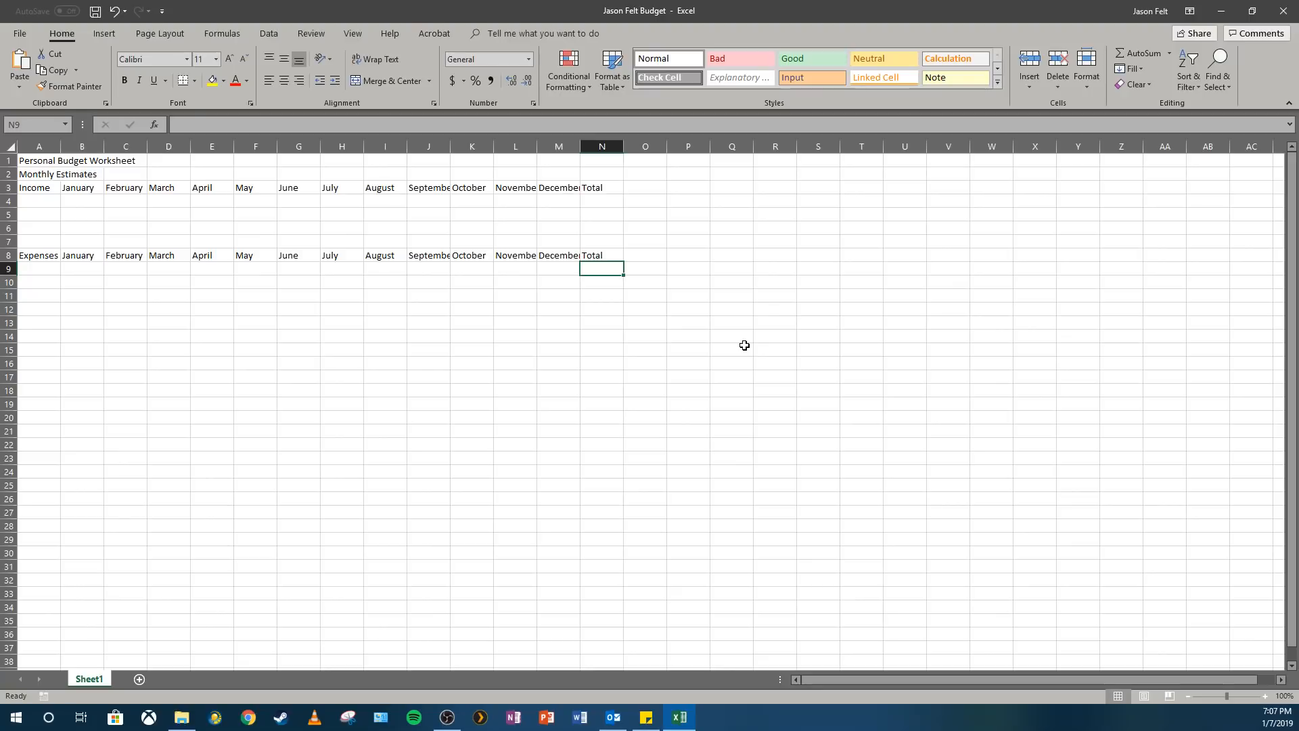
Enter the income row labels Wages, Dividends and Total in cells A4, A5 and A6
click(34, 198)
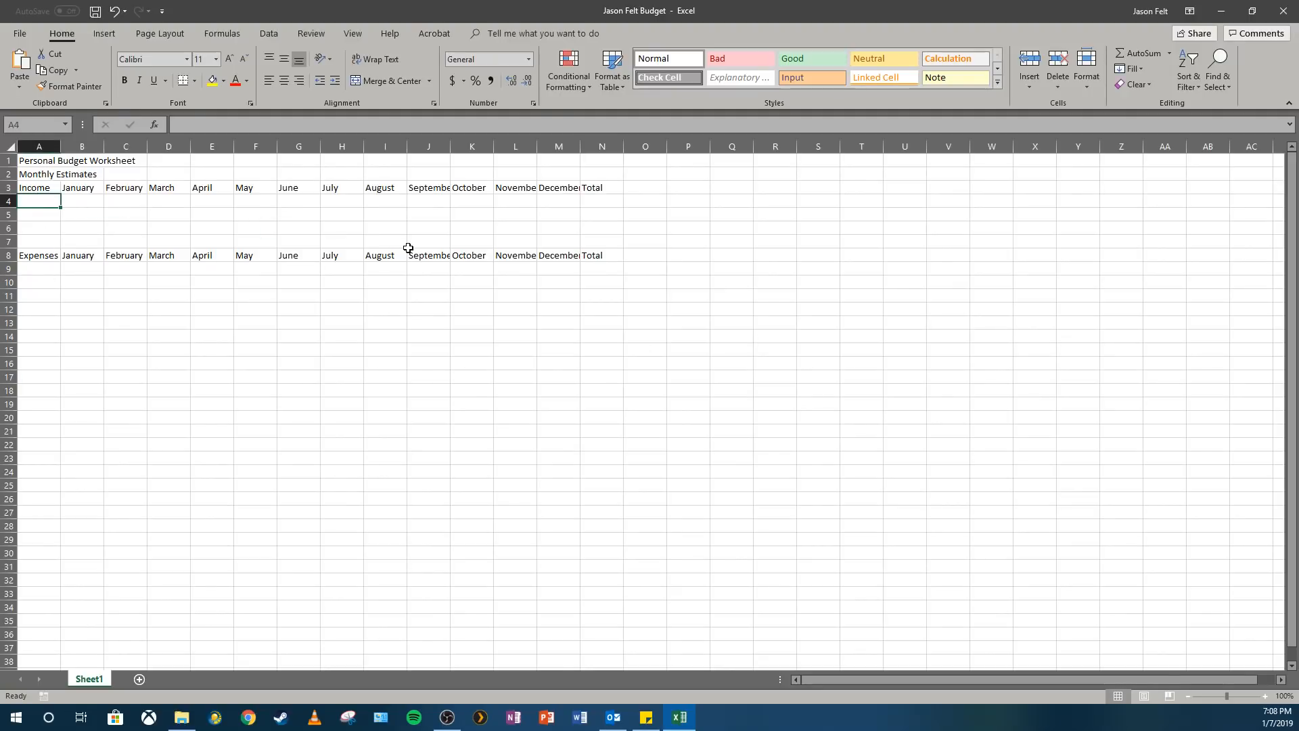
text(W)
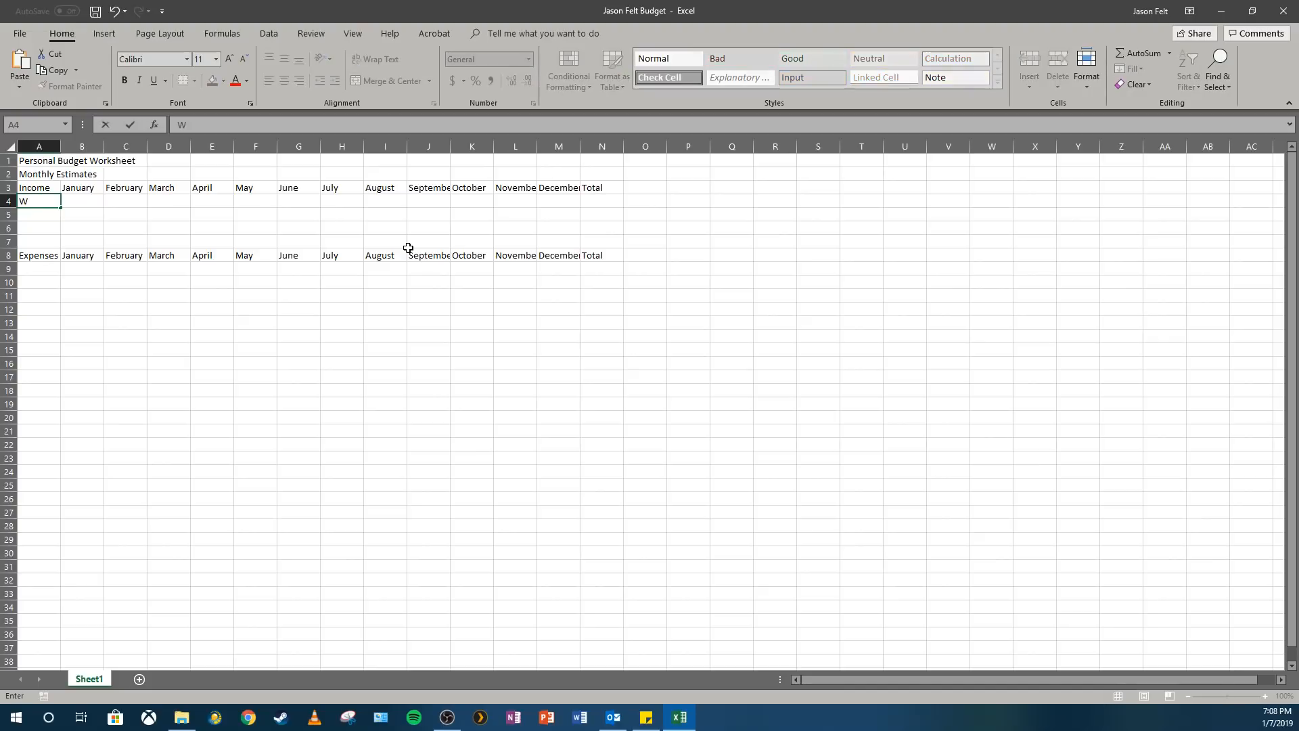
key(BackSpace)
text(Wages)
key(Return)
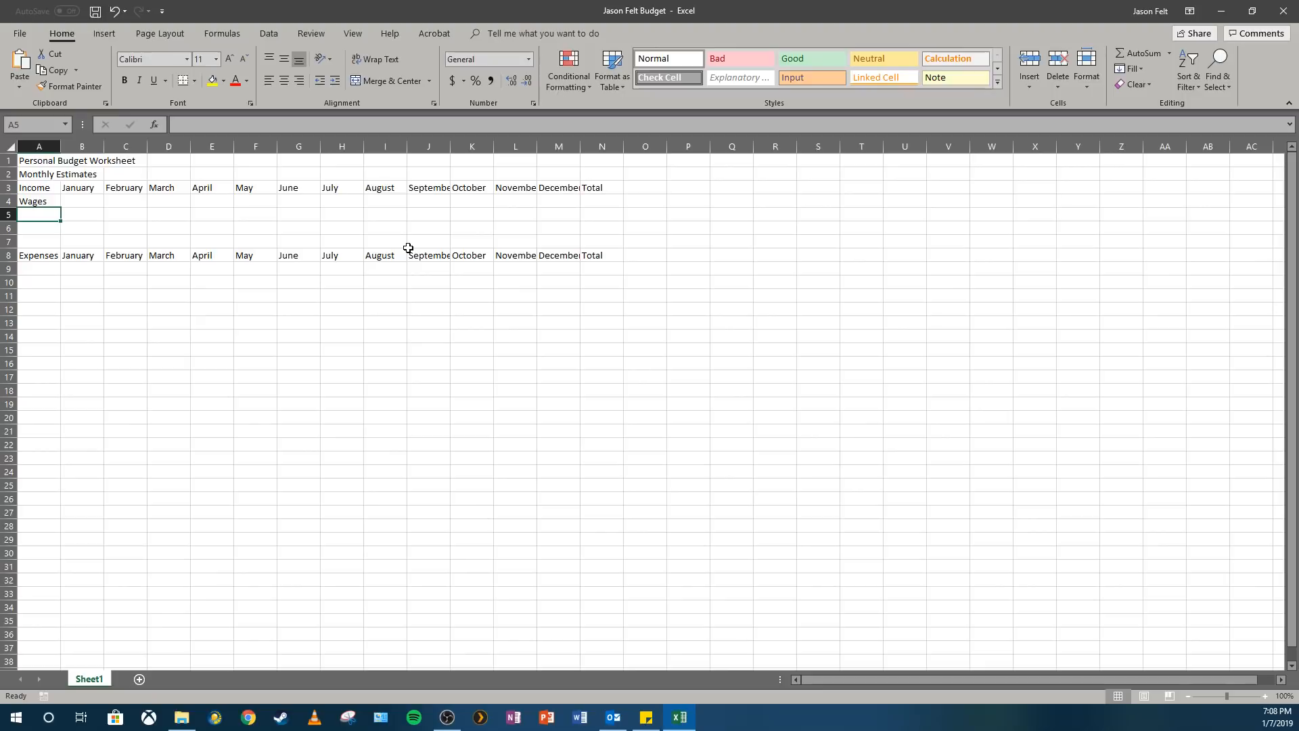
text(Div)
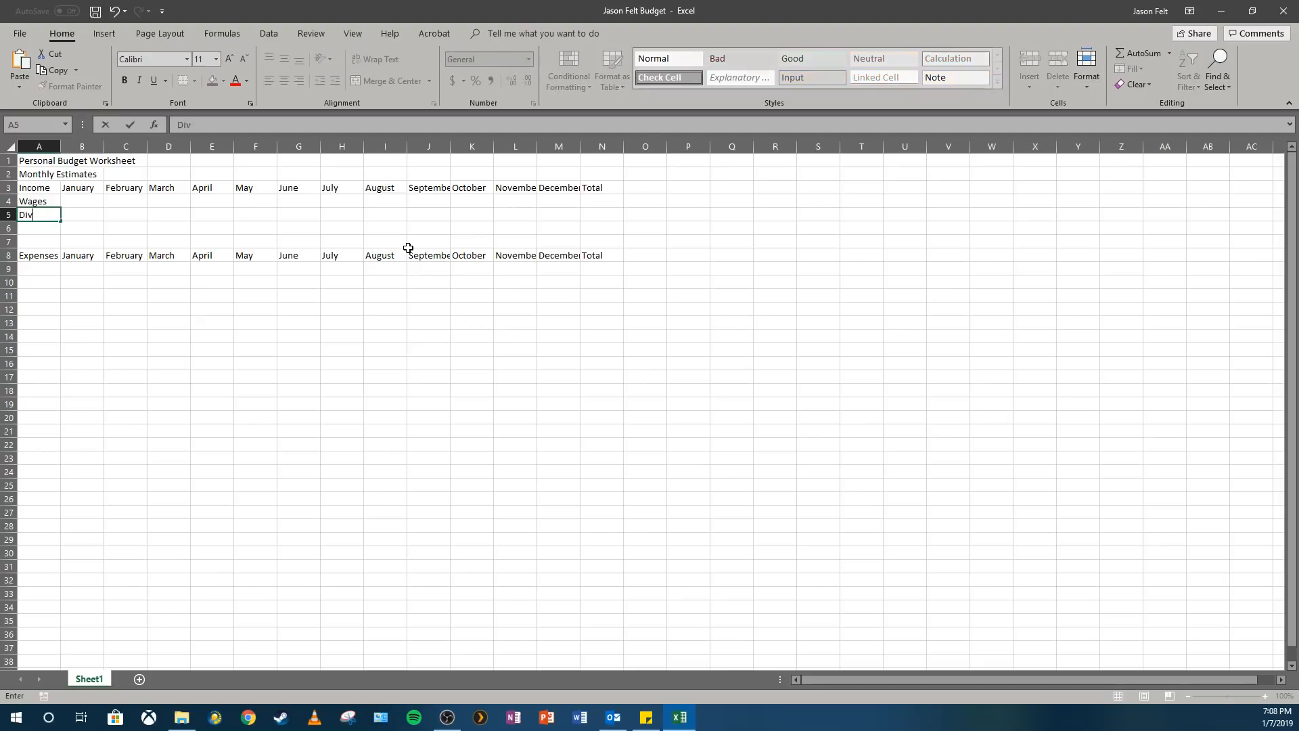
text(idends)
key(Return)
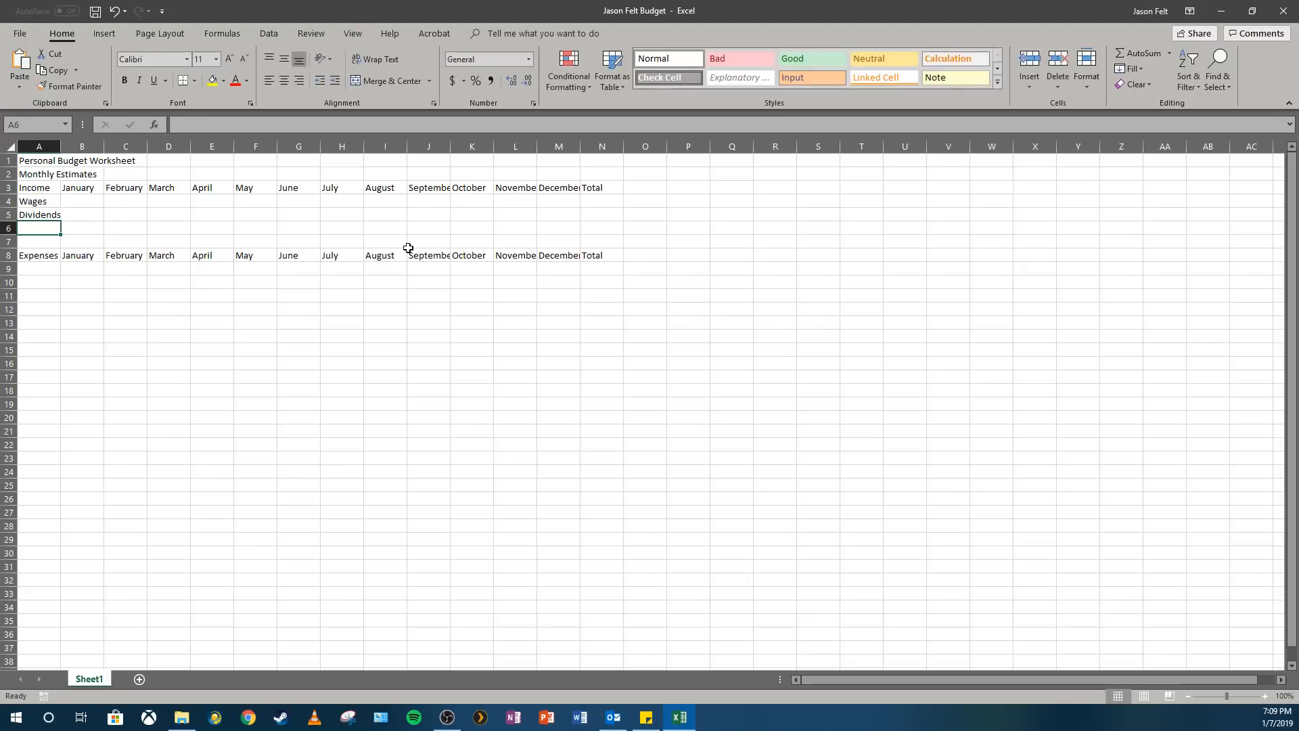
text(Total)
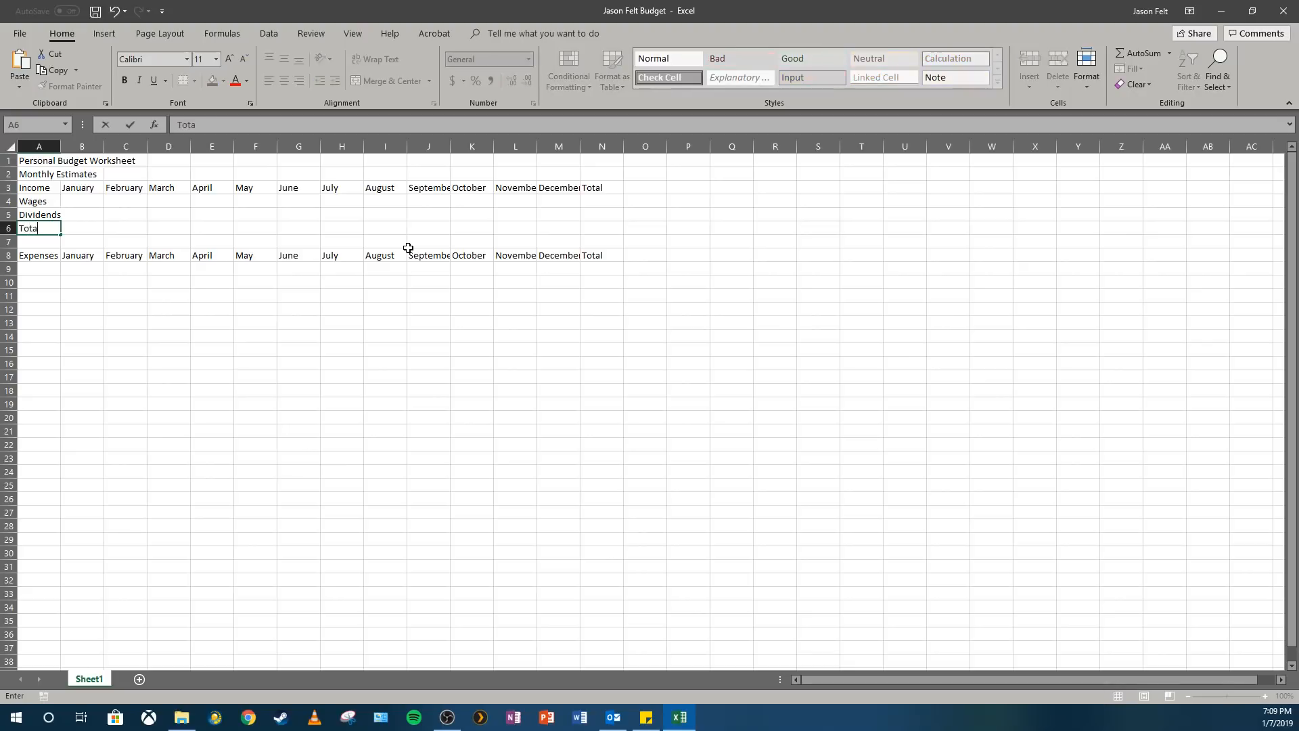
key(Return)
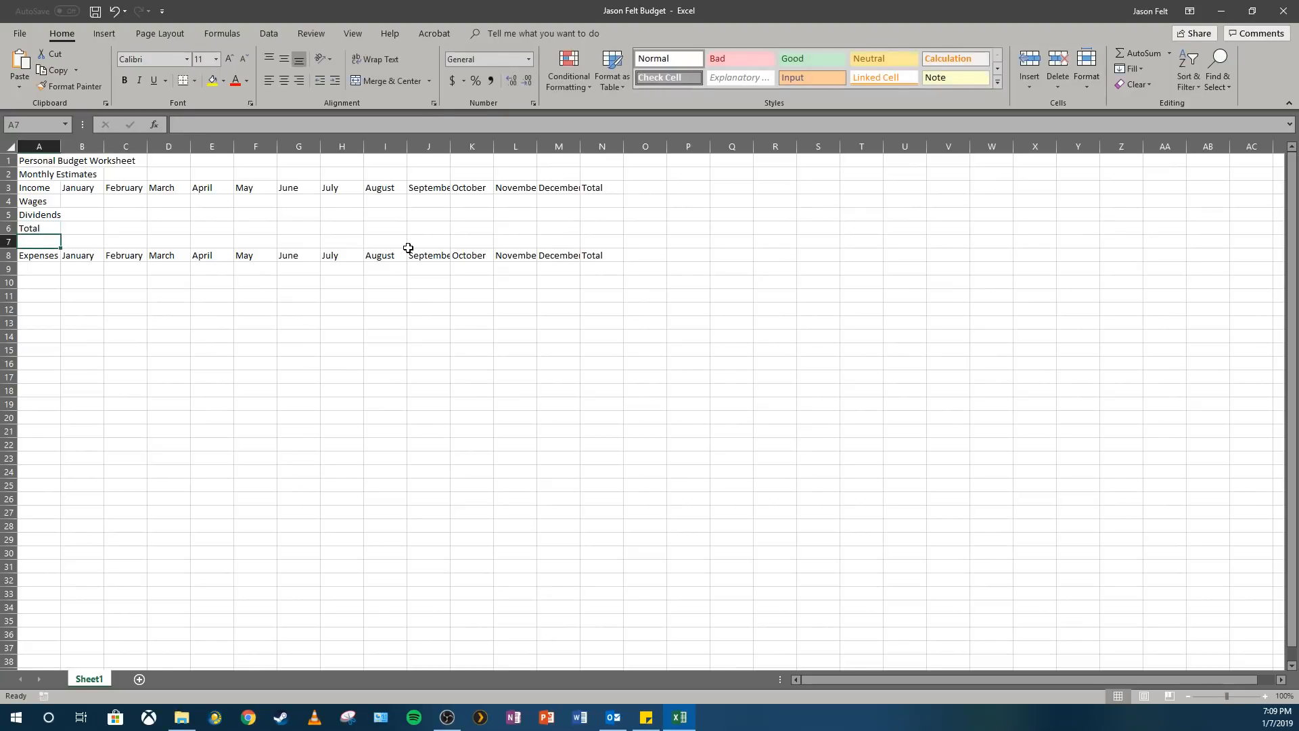
Examine which cells of the income section belong to the January column and which to the Wages row
click(72, 188)
click(83, 201)
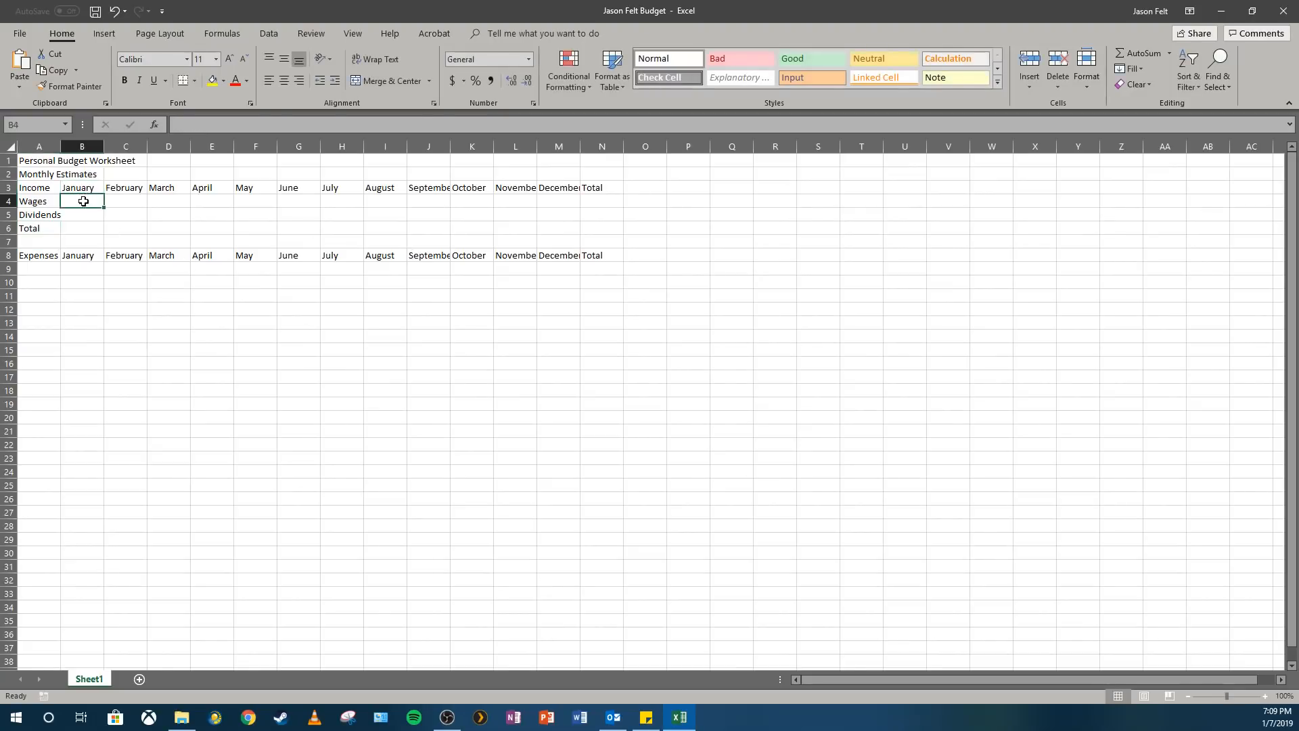
click(82, 214)
click(80, 227)
click(83, 188)
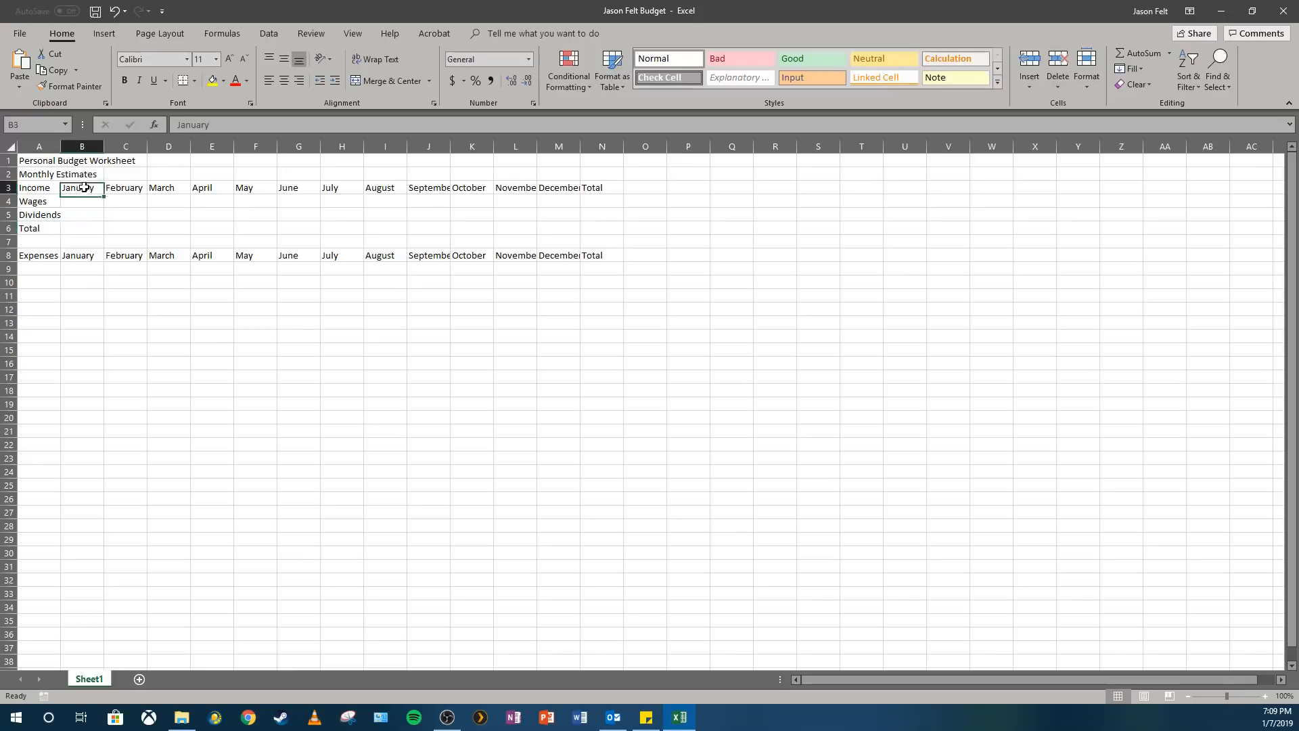
drag(84, 187, 84, 227)
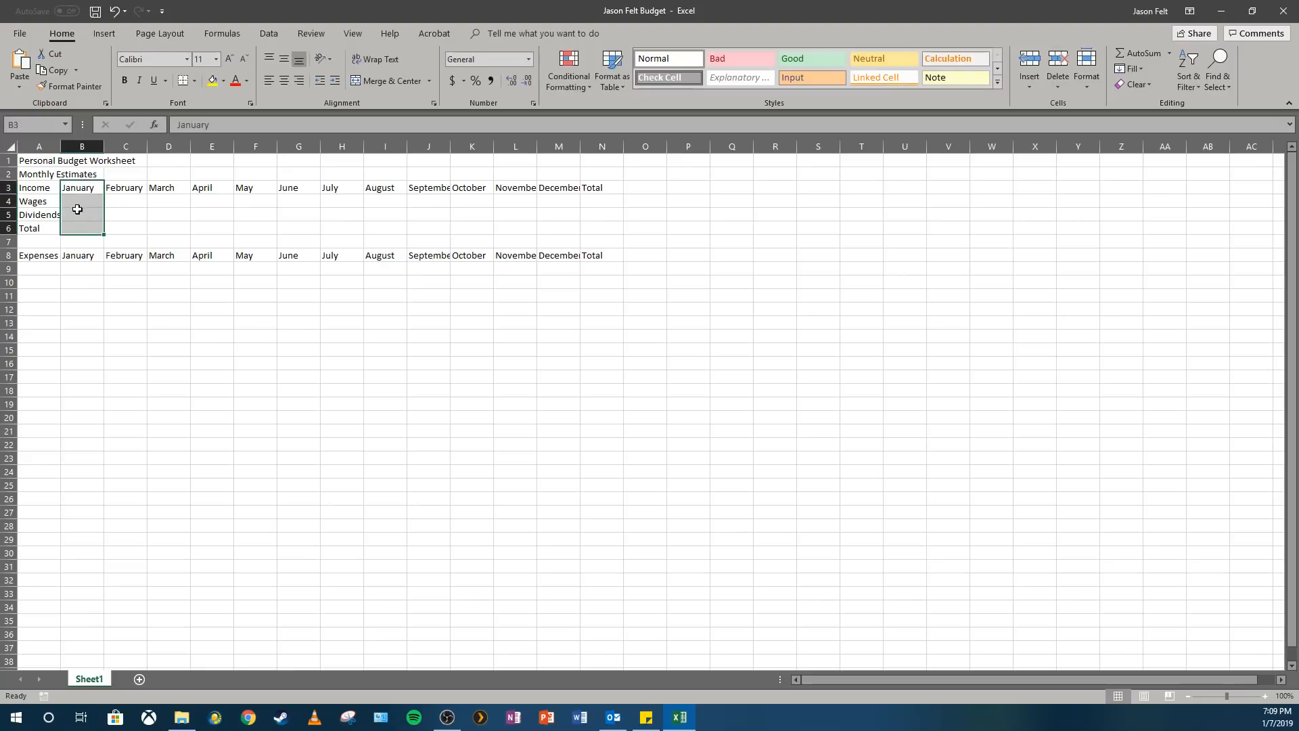
click(75, 210)
click(40, 200)
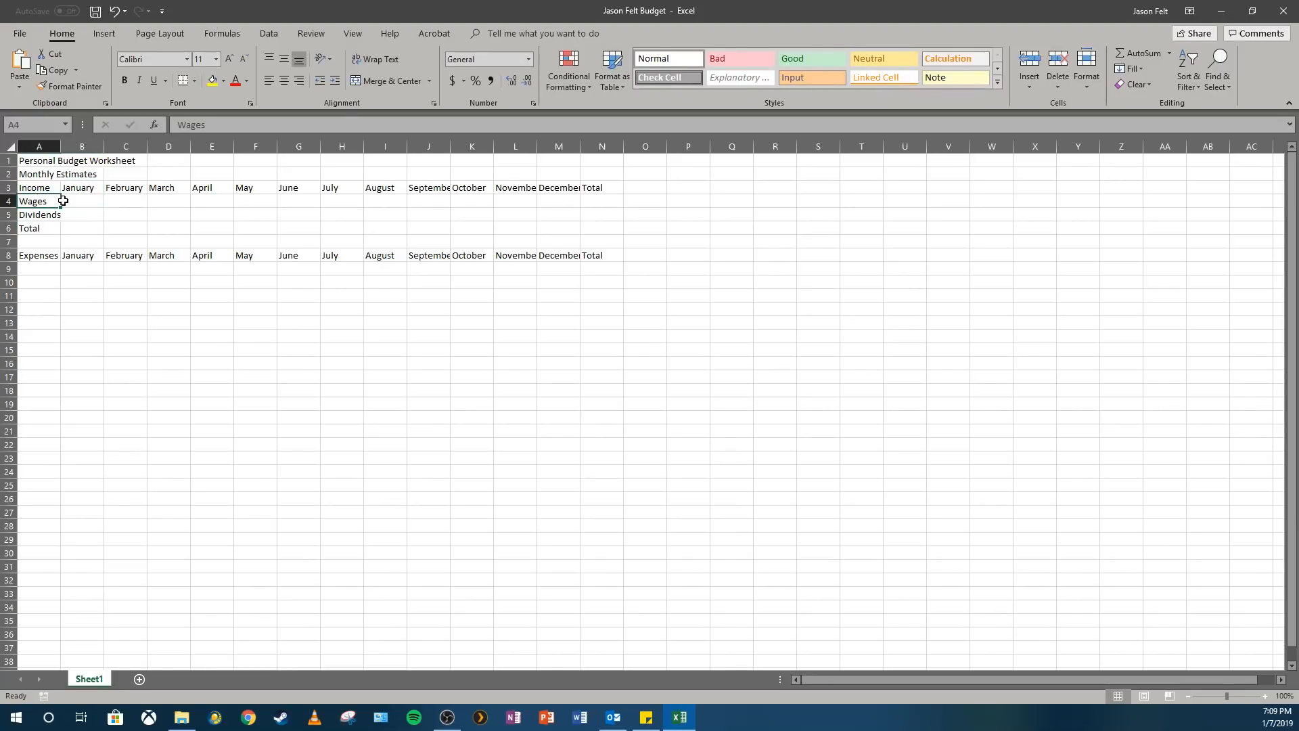
drag(63, 201, 602, 201)
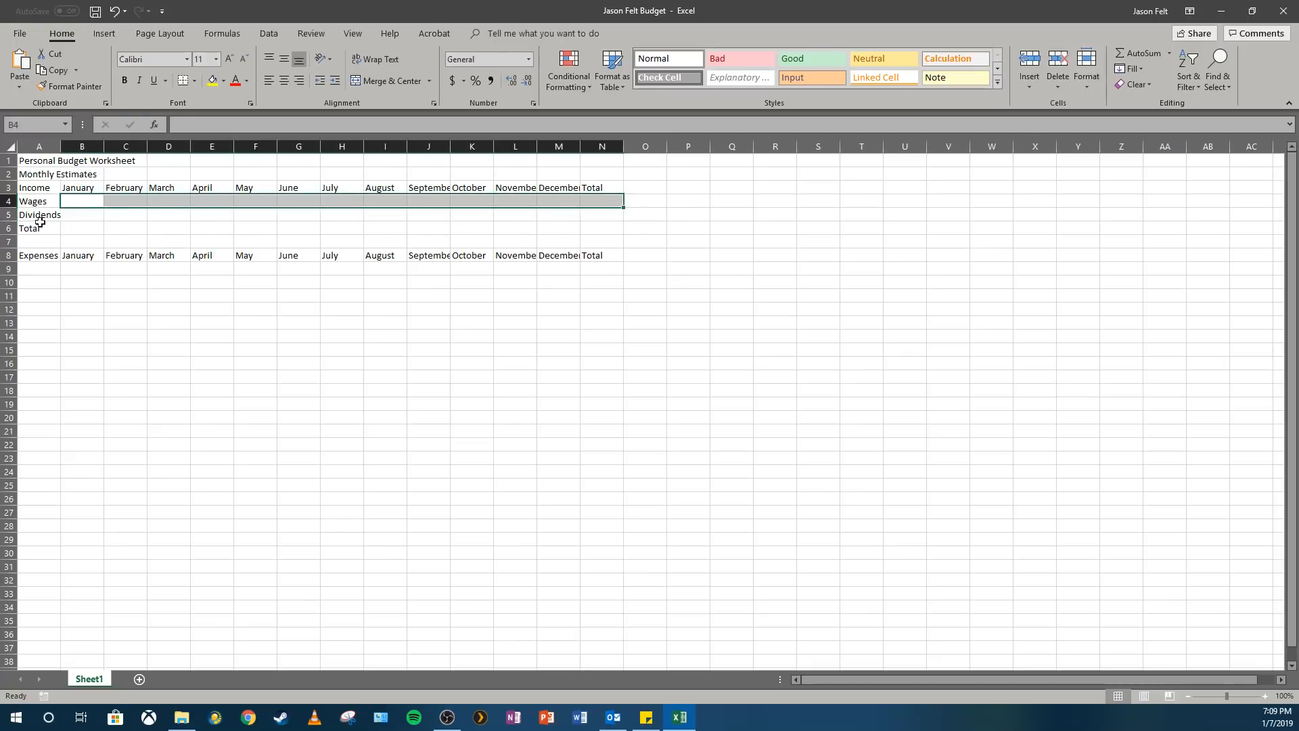
click(136, 202)
click(255, 202)
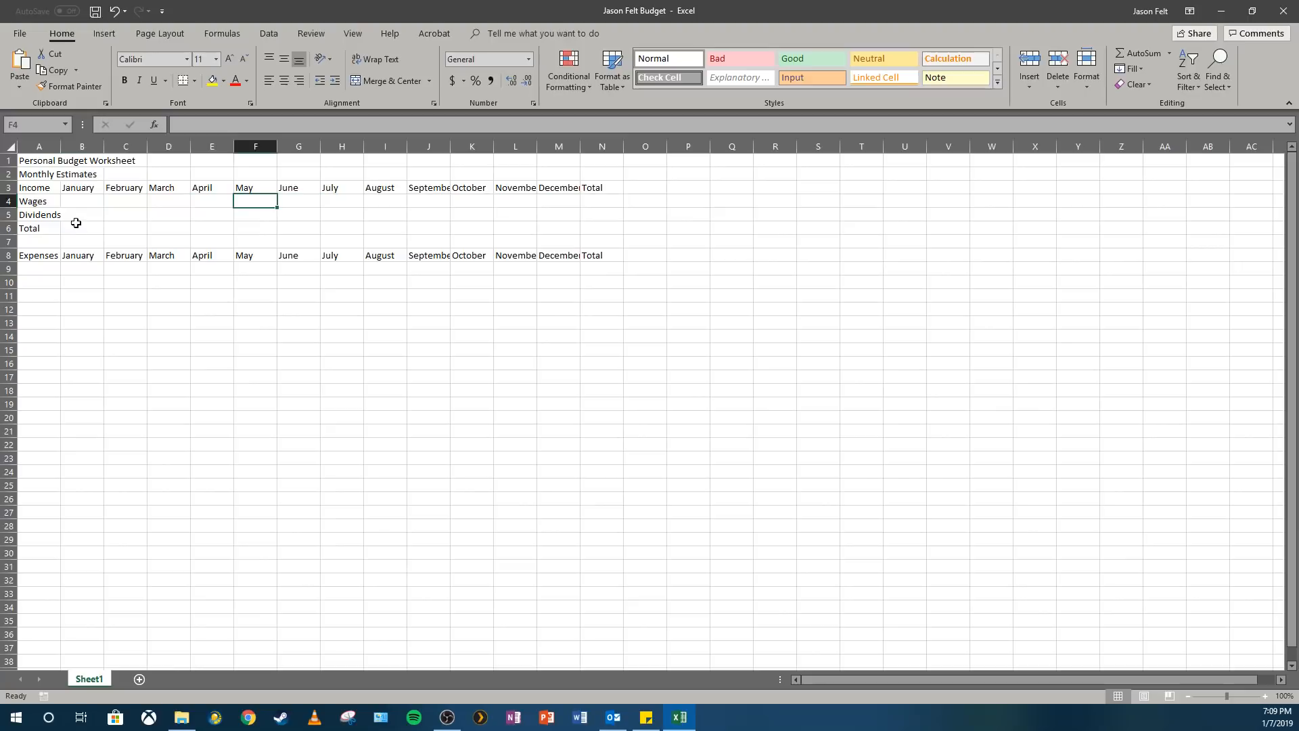
click(11, 201)
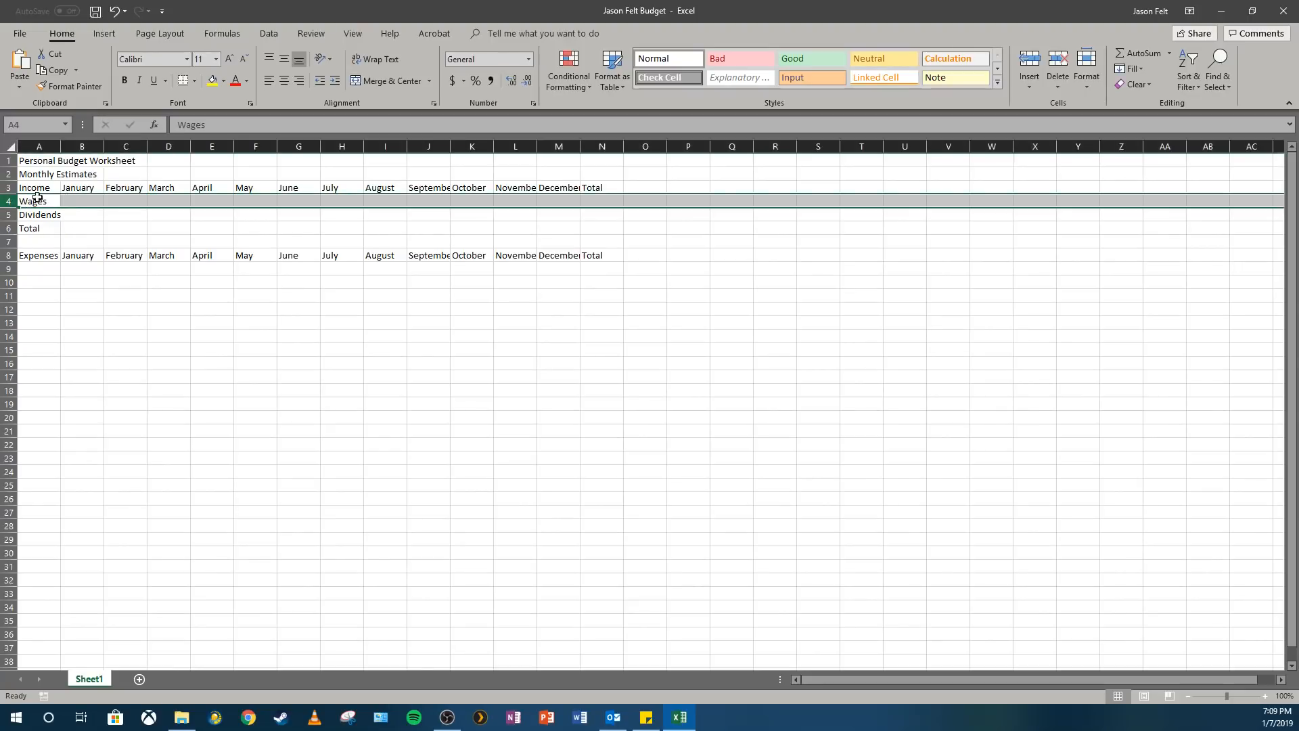
click(87, 148)
Enter the expense row labels Rent, Food, Tuition and Books in cells A9 through A12
click(53, 281)
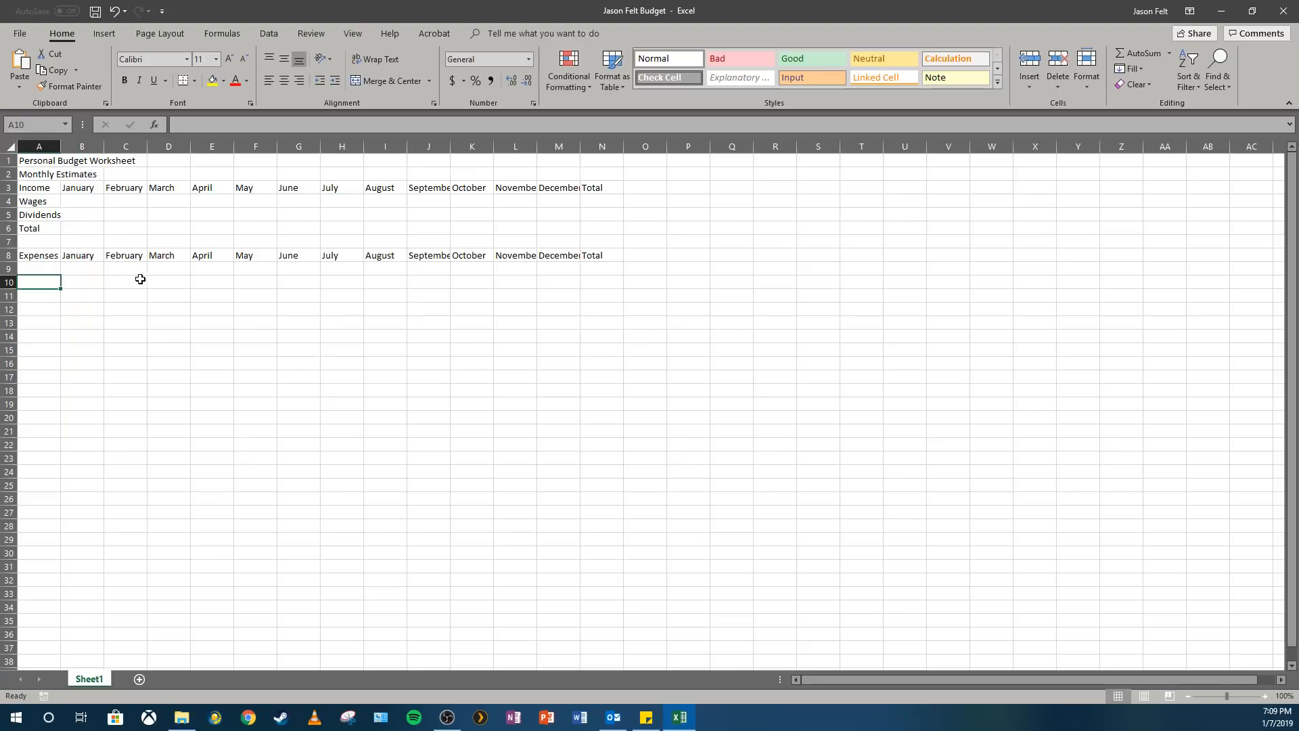
click(57, 268)
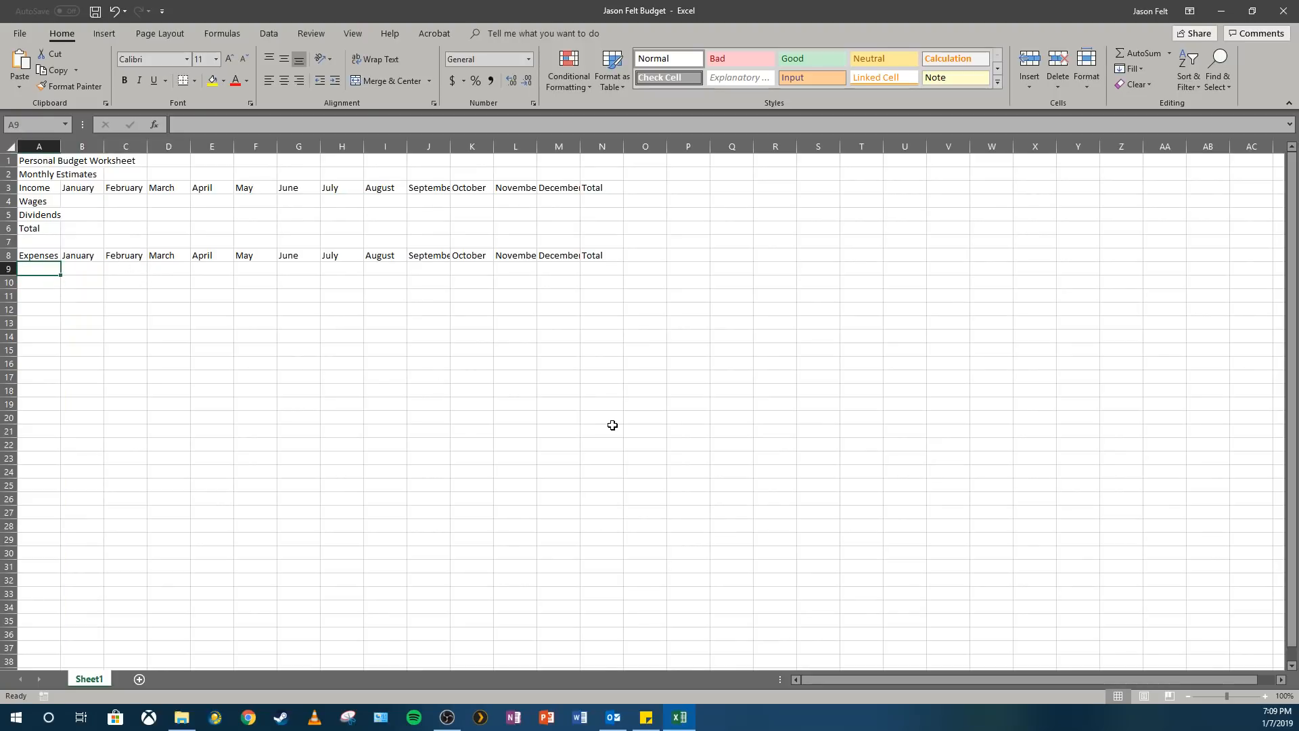
text(Rent)
key(Return)
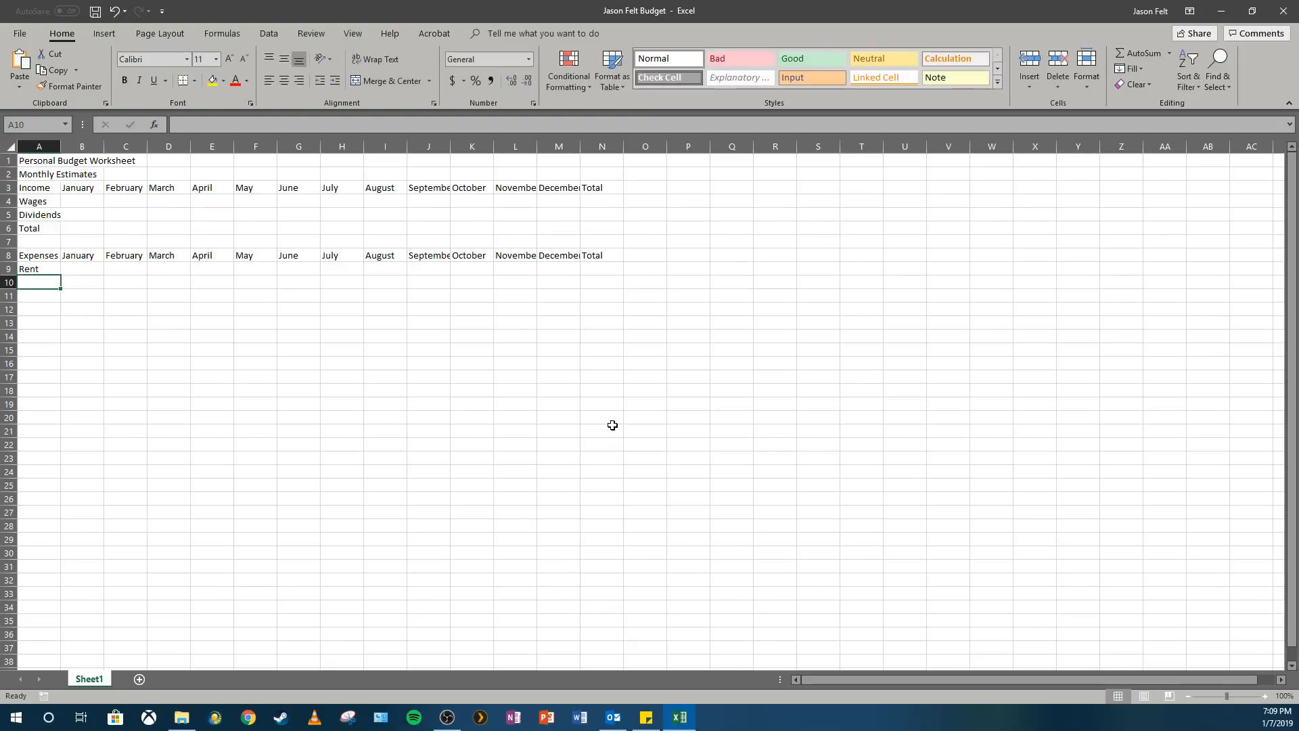
text(Food)
key(Return)
text(Tuition)
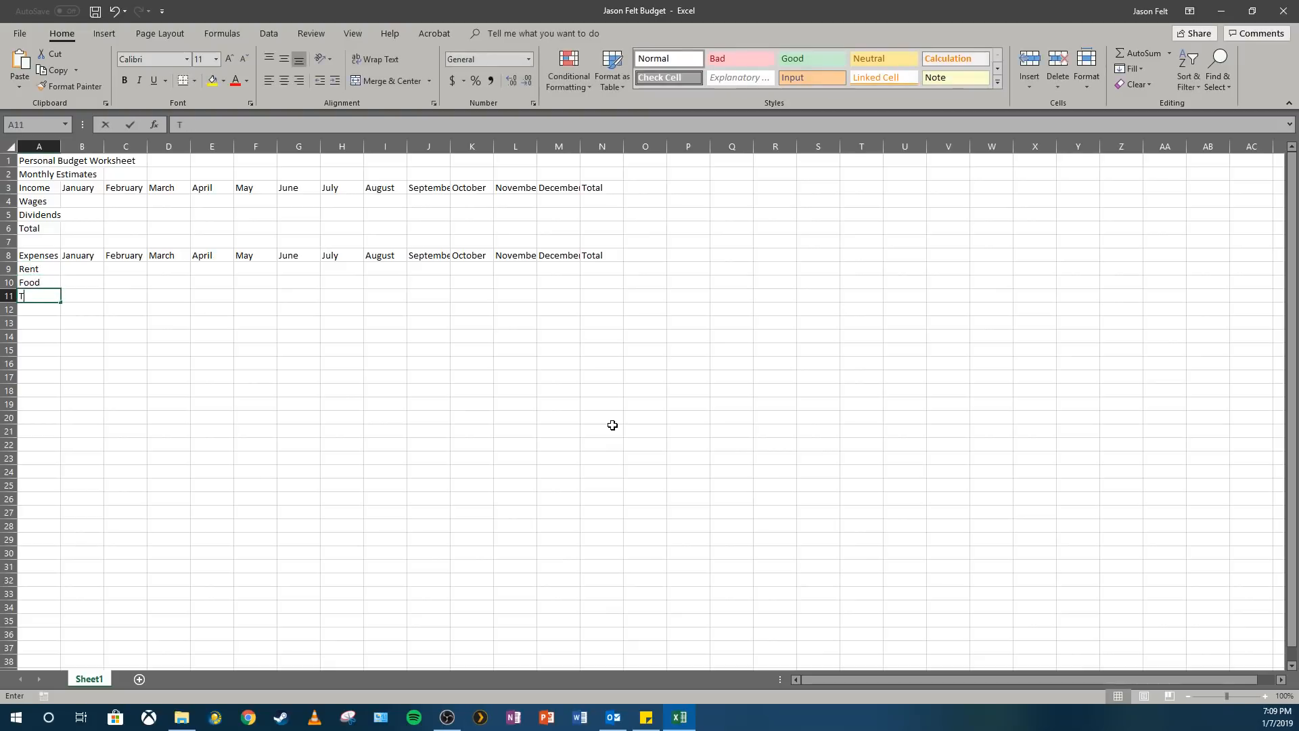
key(Return)
text(Books)
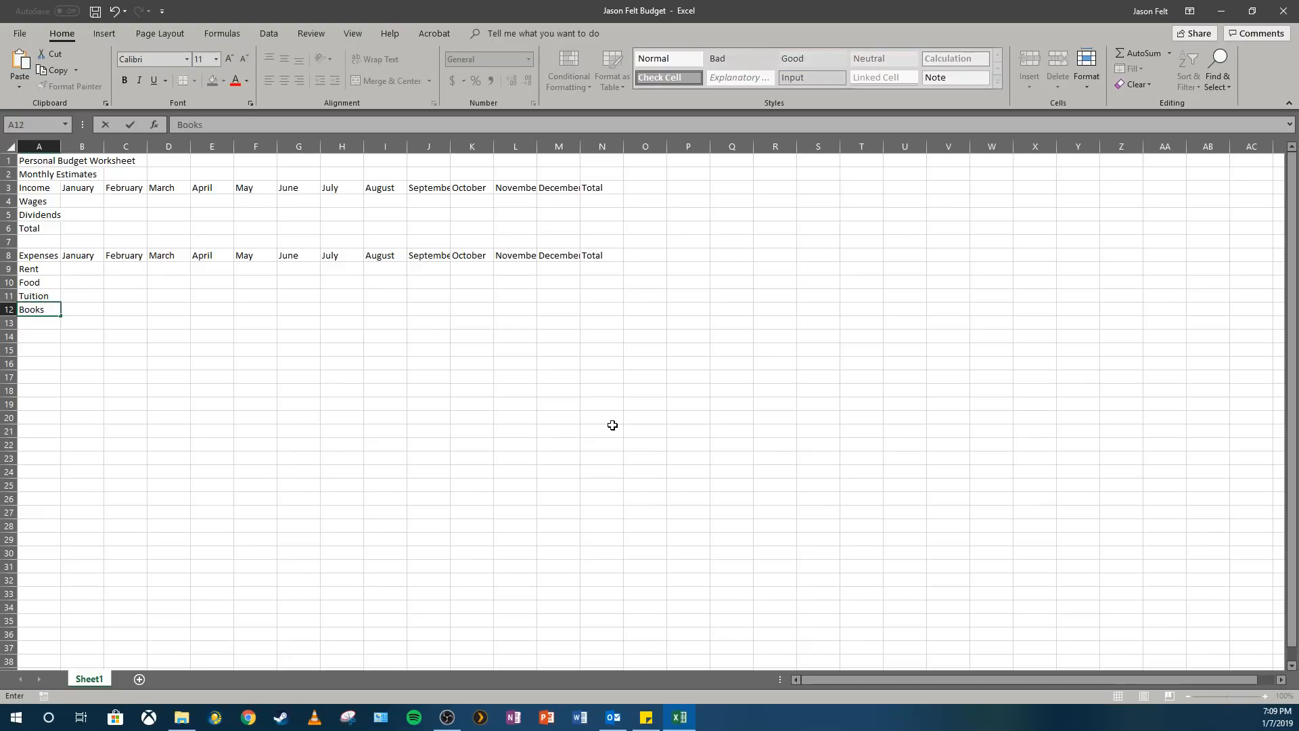
key(Return)
Continue the expense row labels with Entertainment, Car Payment, Gas and Miscellaneous in cells A13 through A16
text(Entertainm)
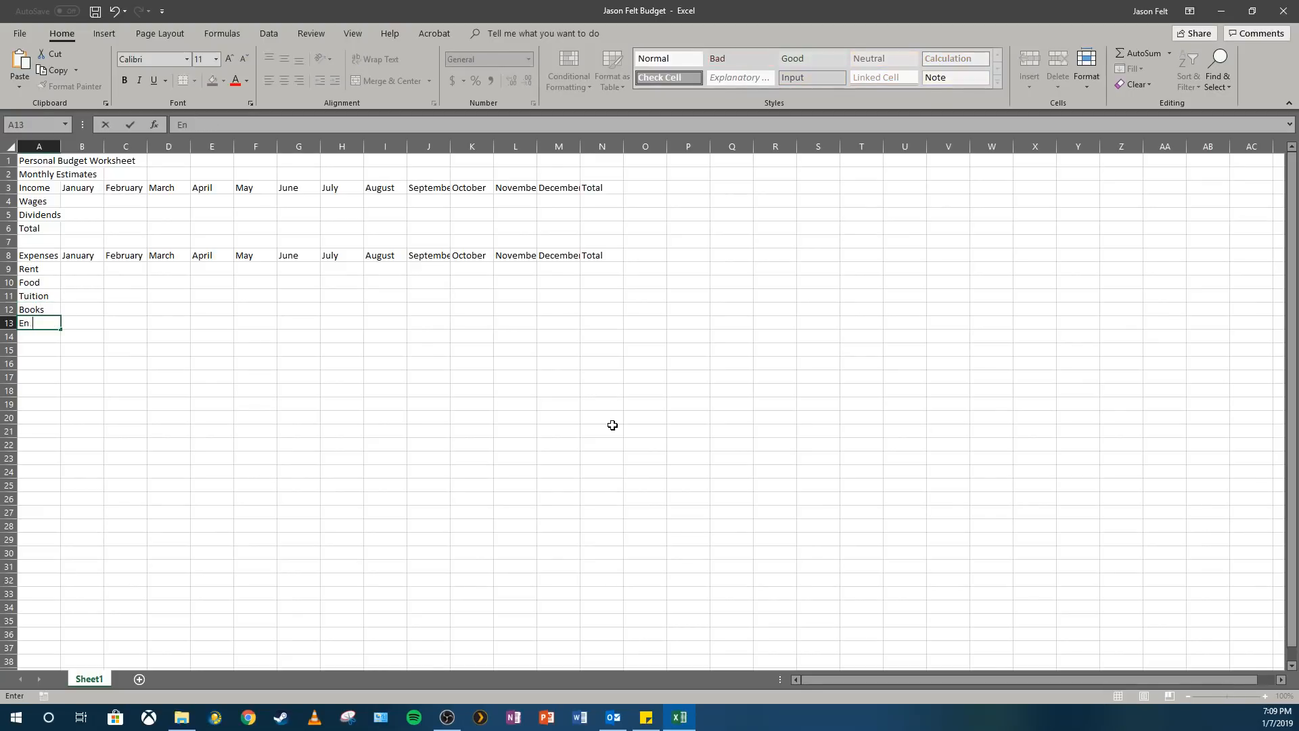
text(ent)
key(Return)
text(Car)
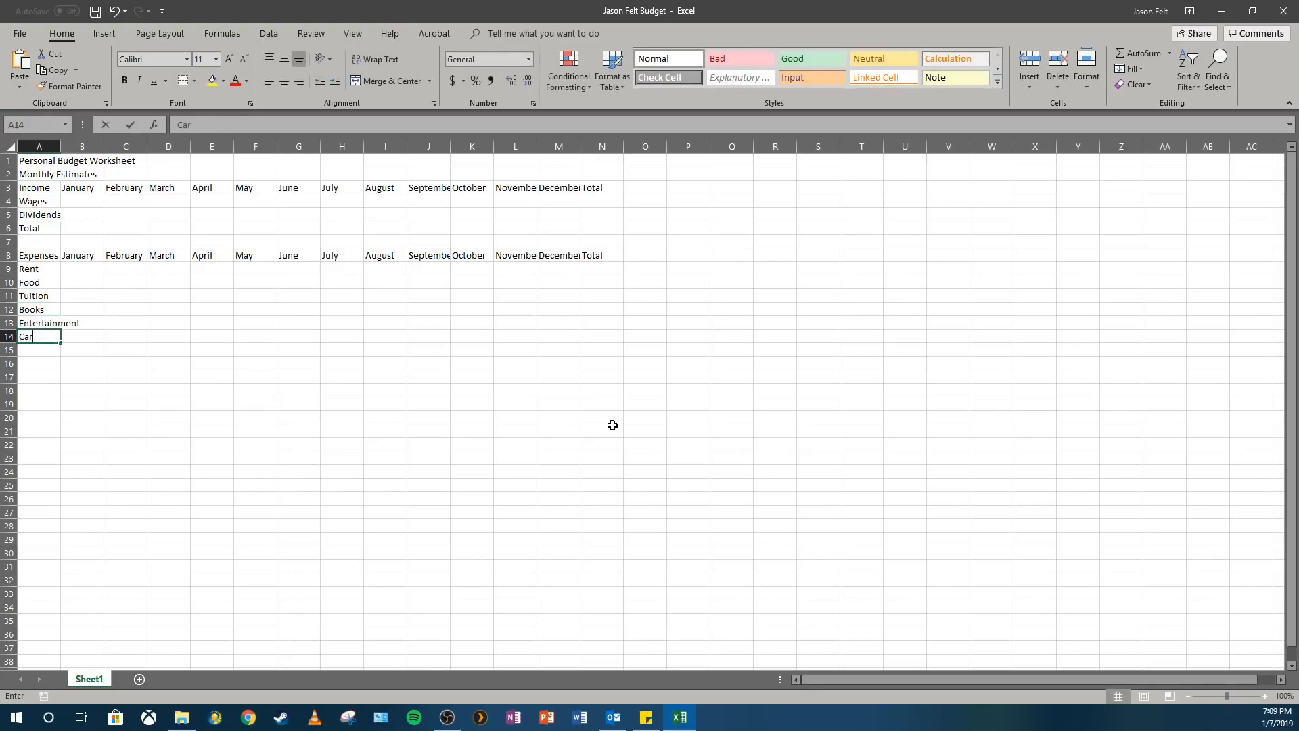
text( Payment)
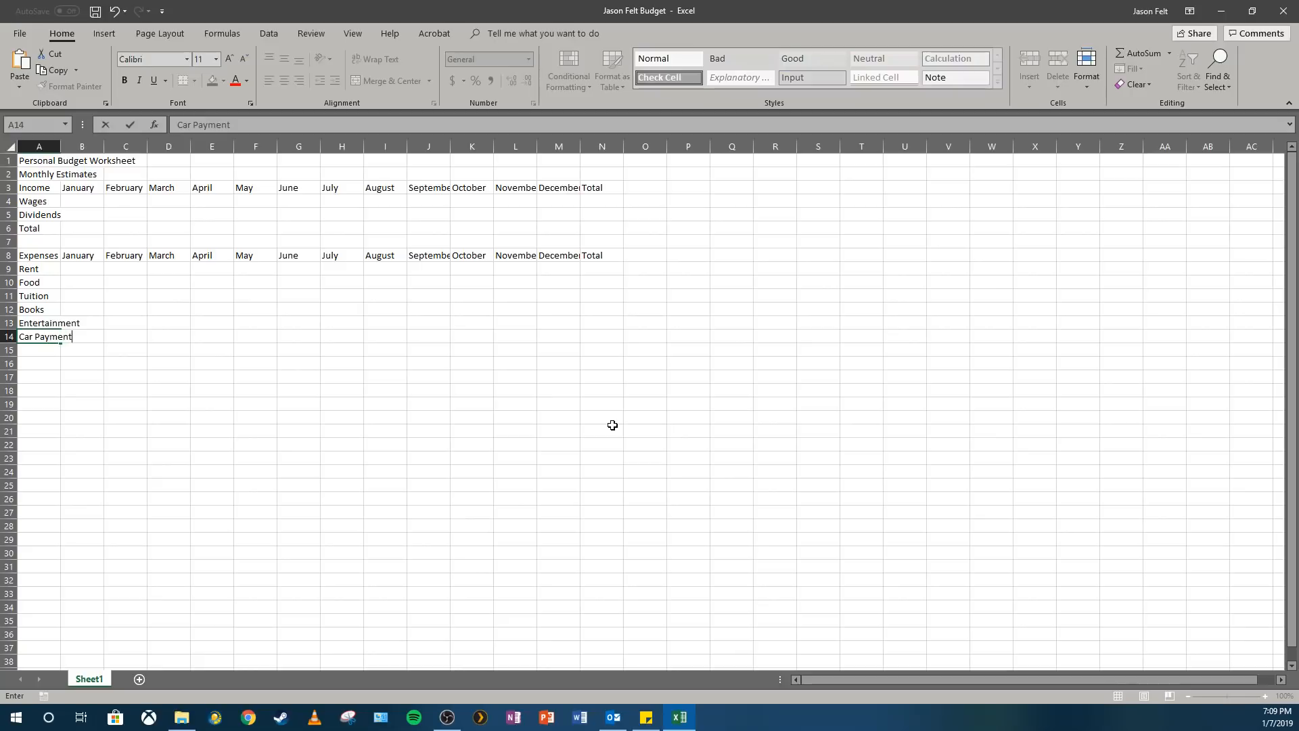
key(Return)
text(Gas)
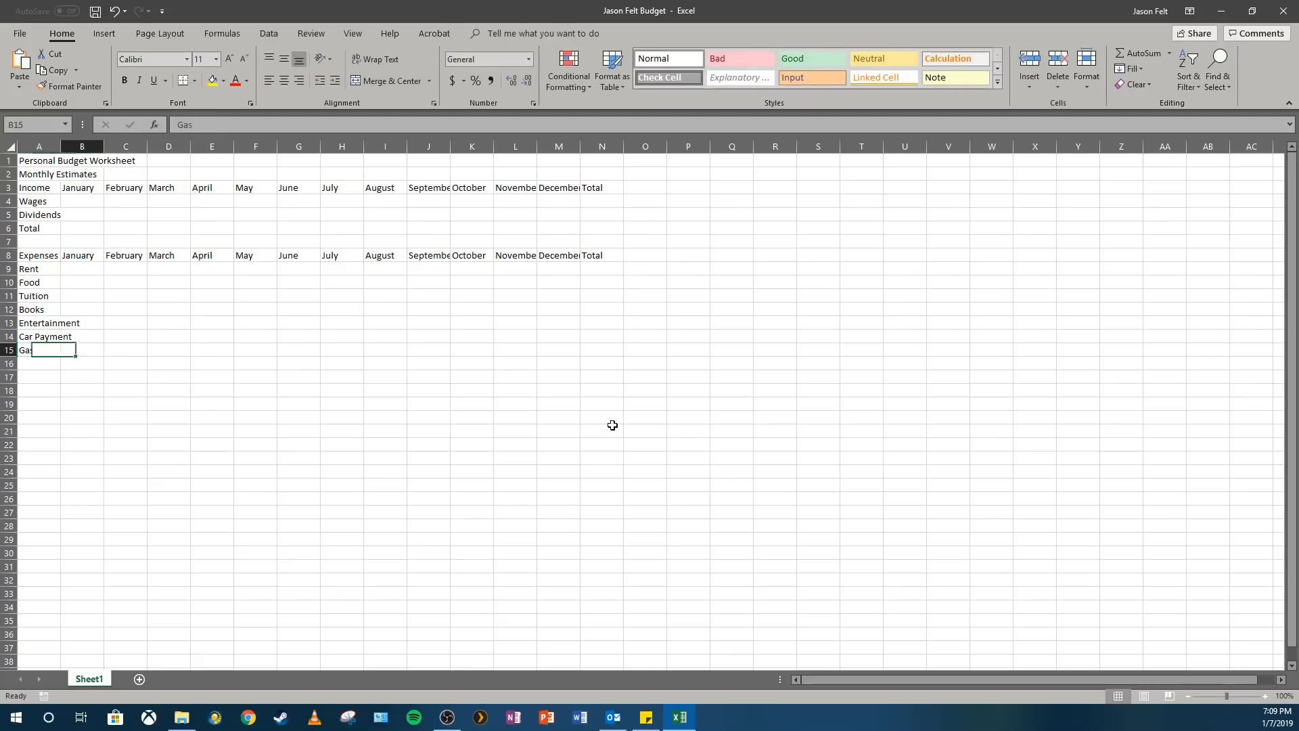
key(Tab)
key(Return)
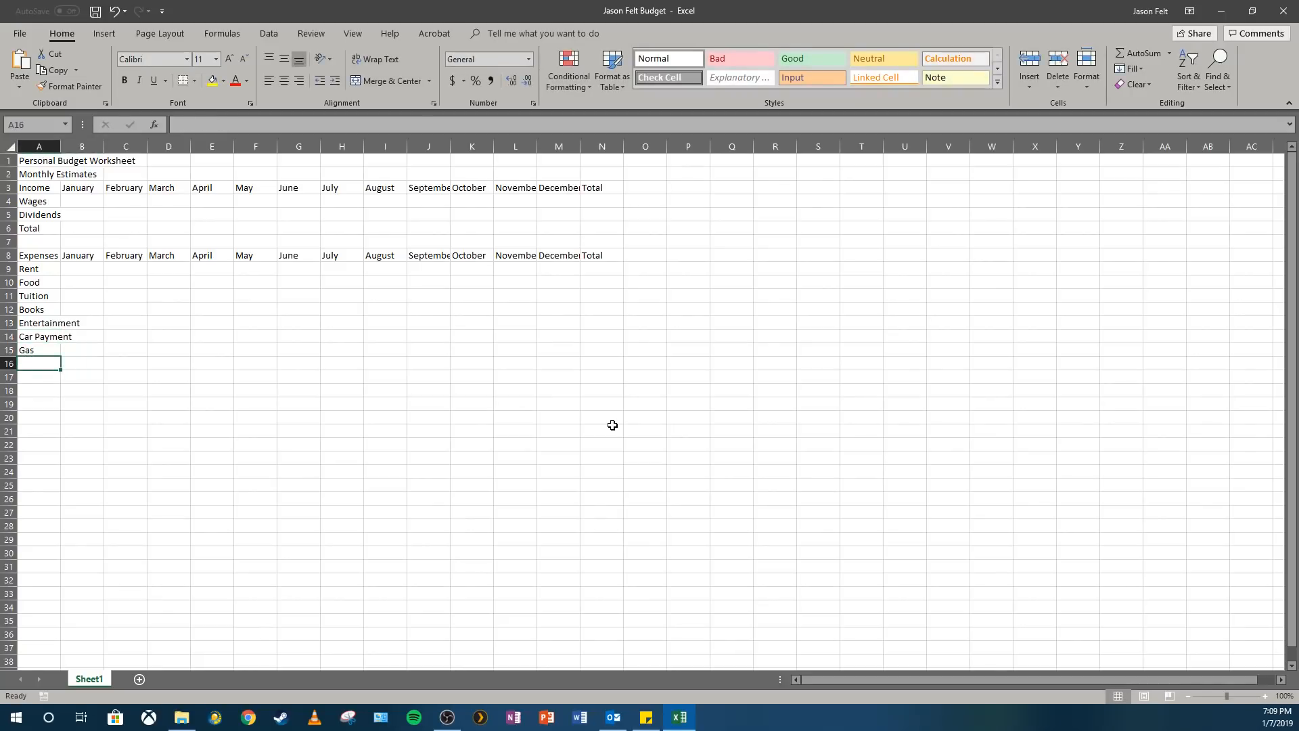
text(Miscellaneous)
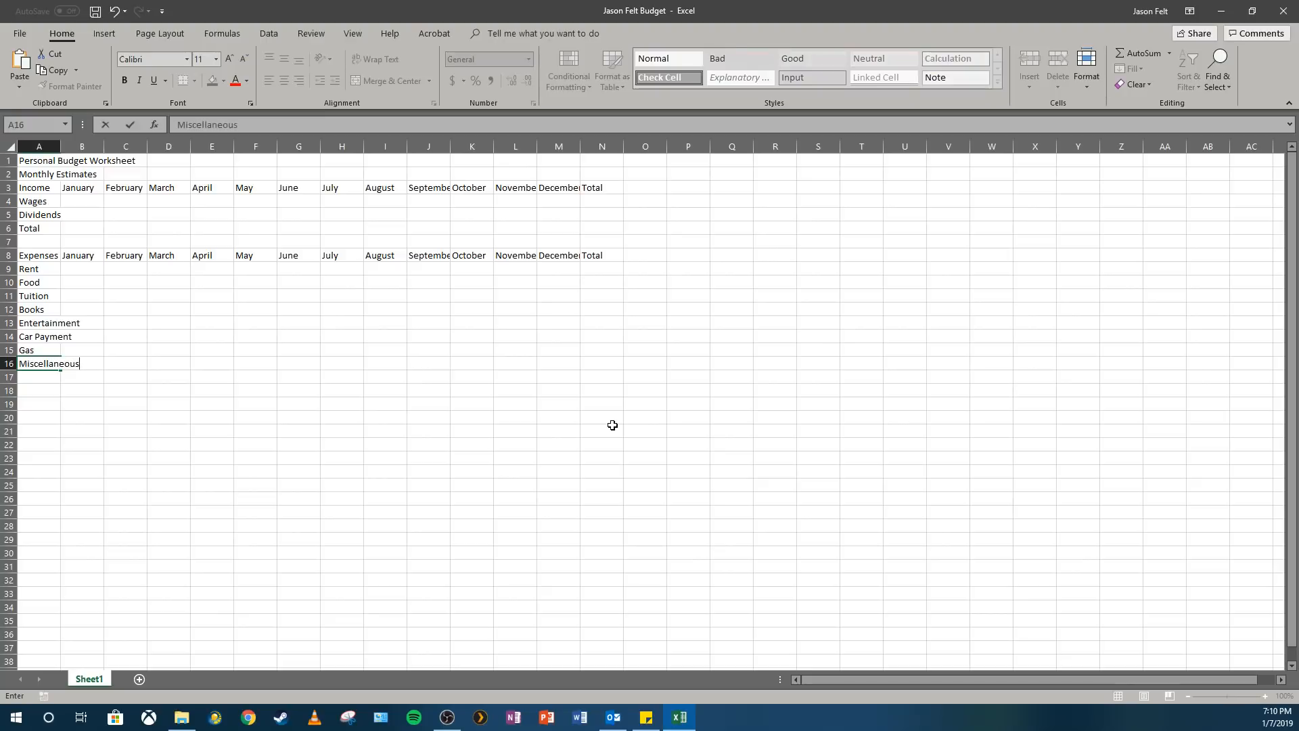
key(Return)
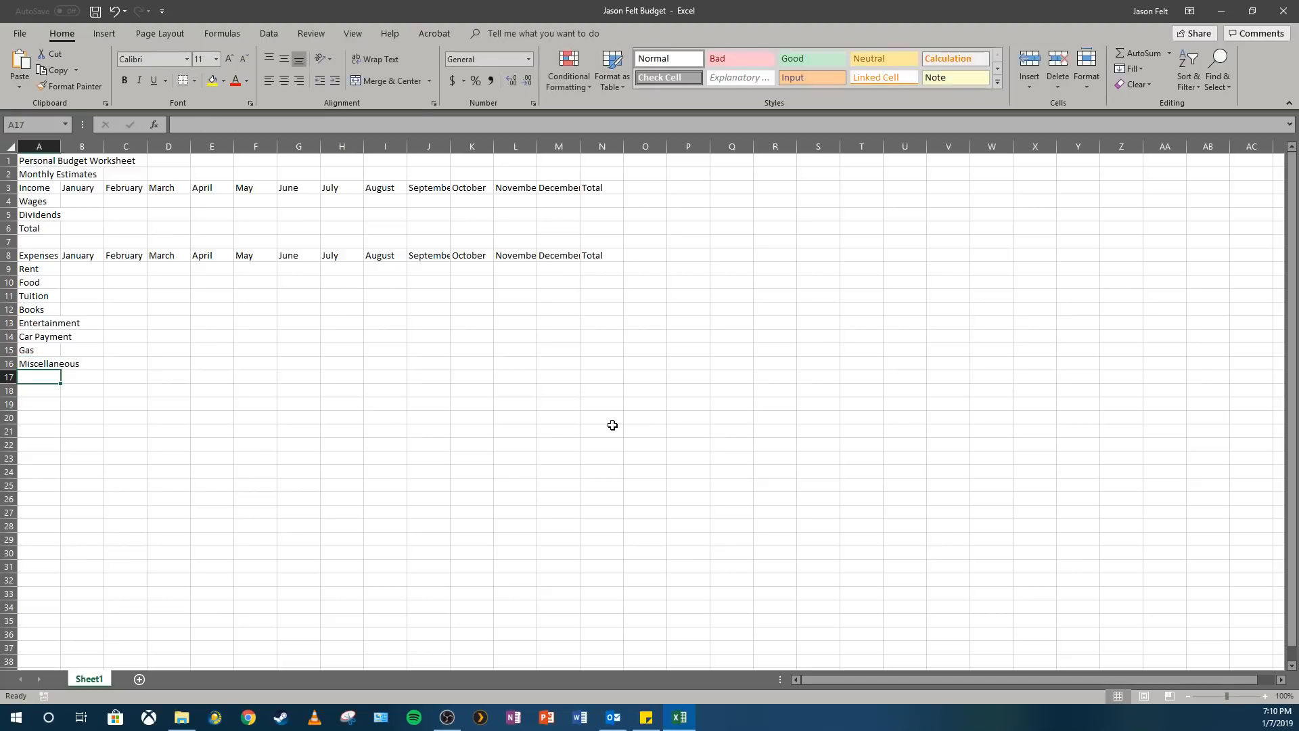
Enter the label Total in cell A17 and, after one blank row, the label Net in cell A19
text(Total)
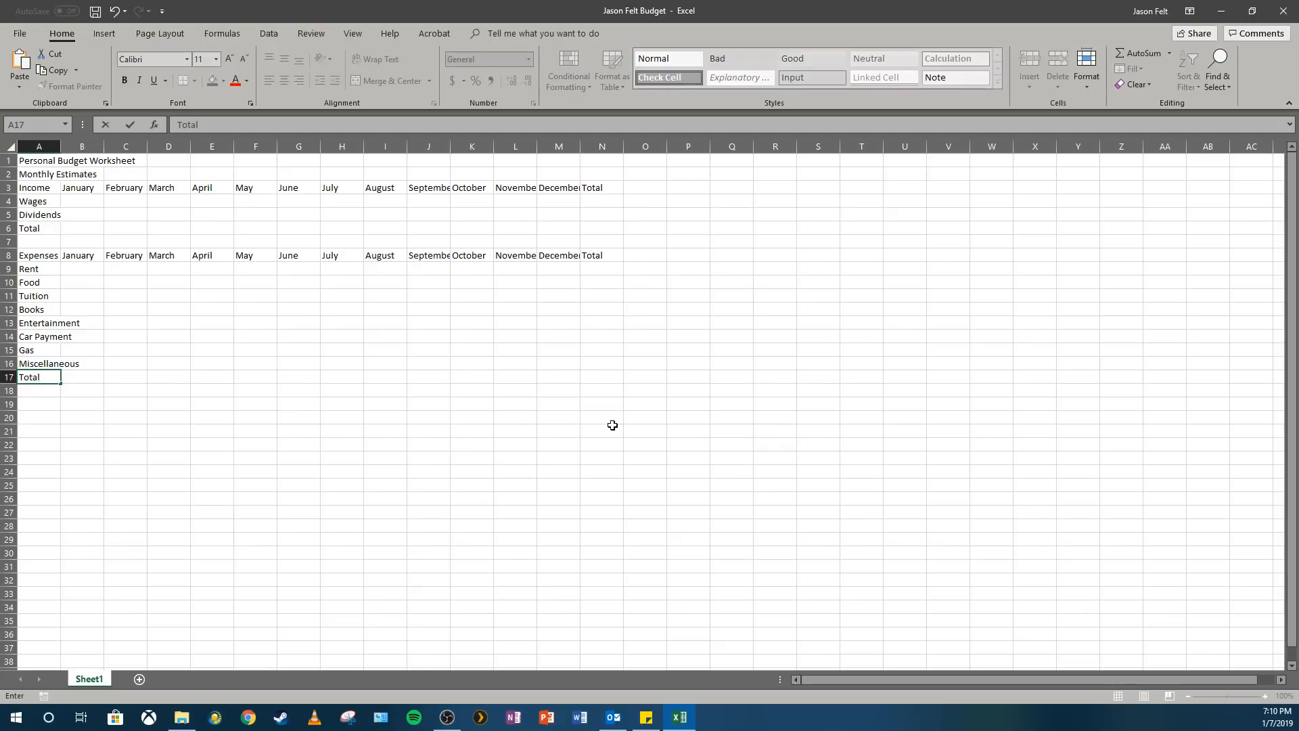
key(Return)
key(Return)
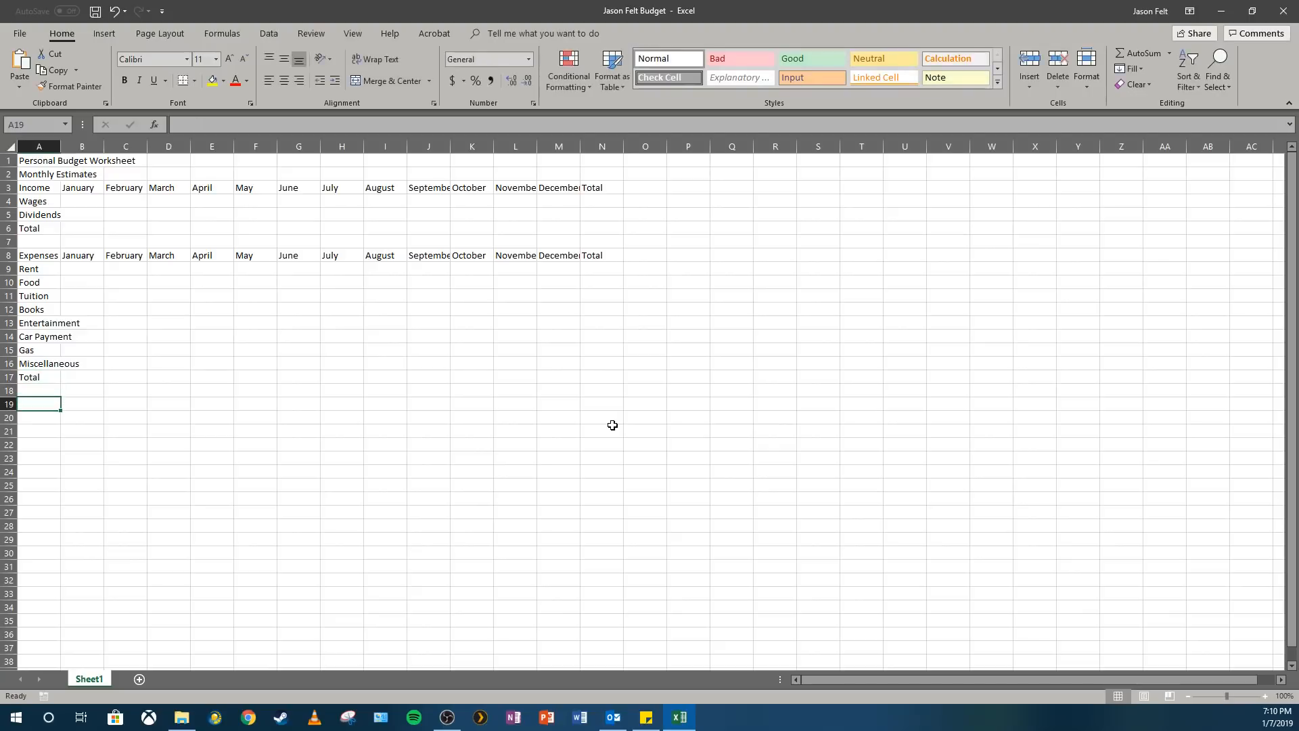
text(Net)
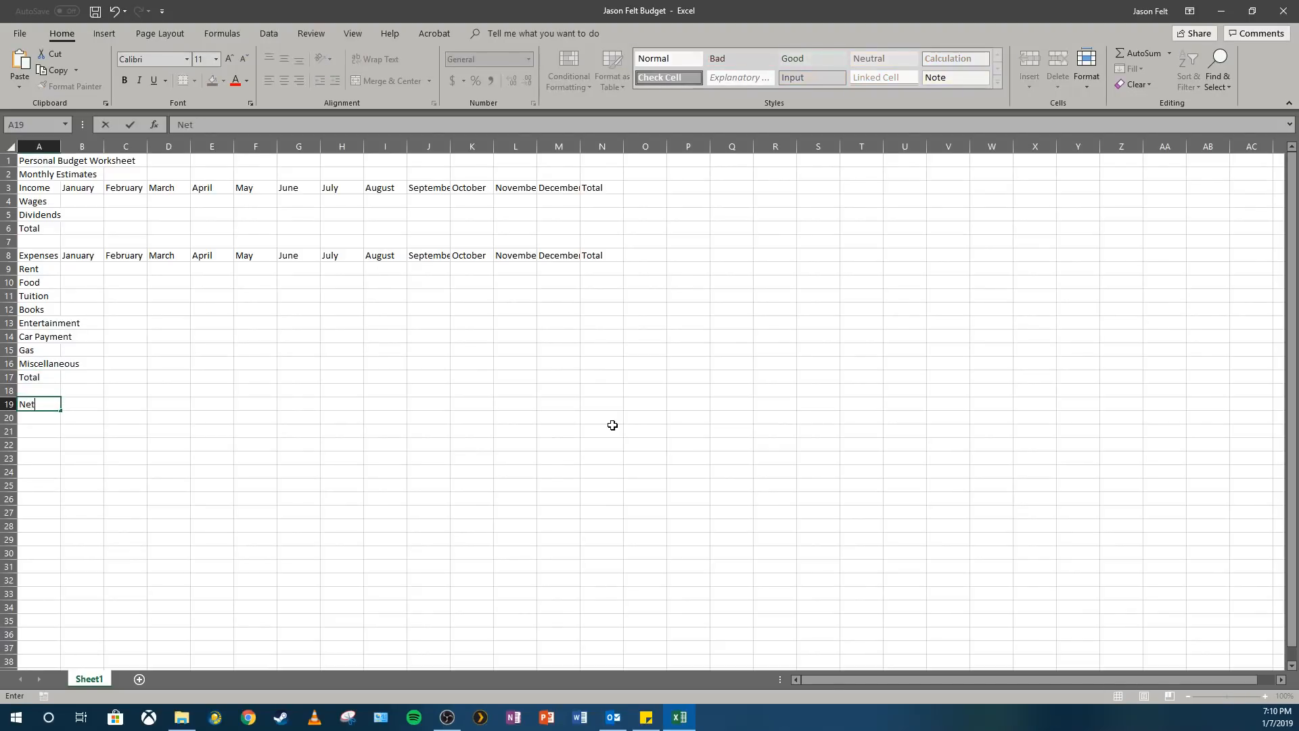
click(199, 260)
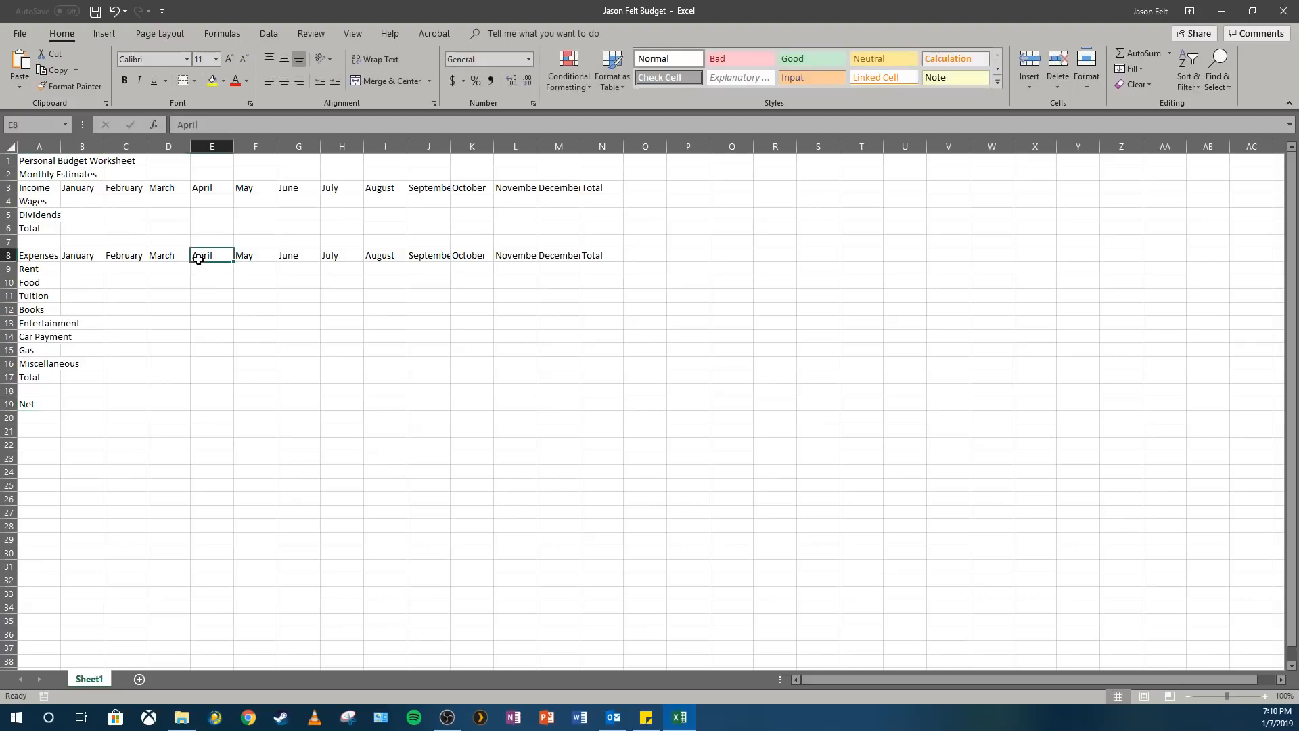
click(347, 469)
Review the expense row labels one at a time, from Rent in cell A9 down to Total in cell A17
click(42, 270)
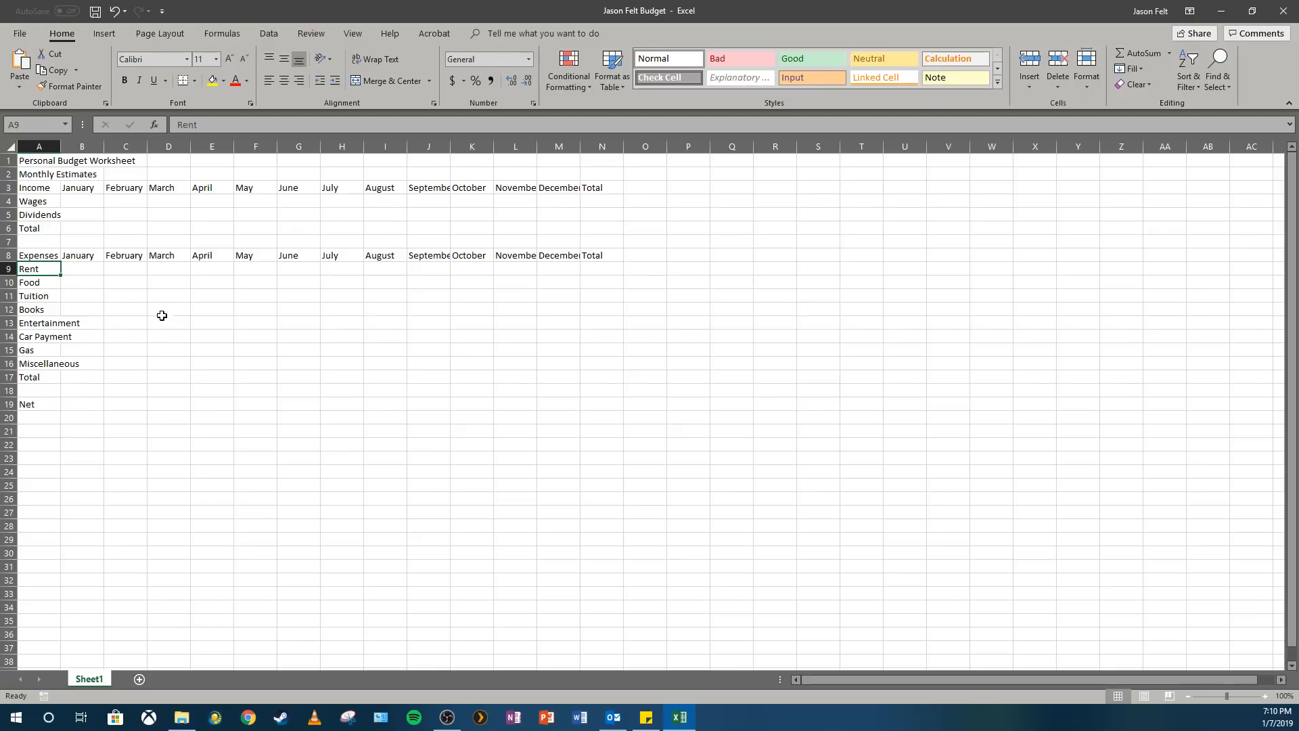
click(46, 292)
click(37, 284)
key(Down)
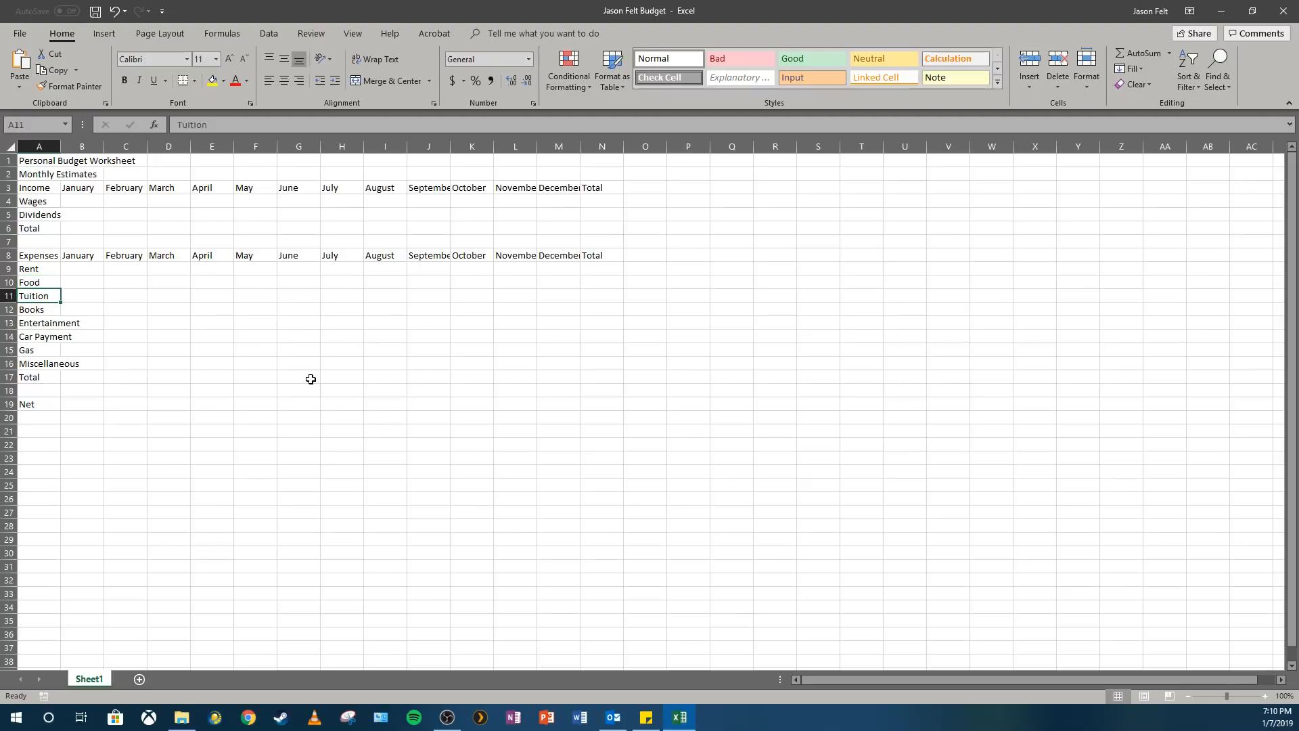
key(Down)
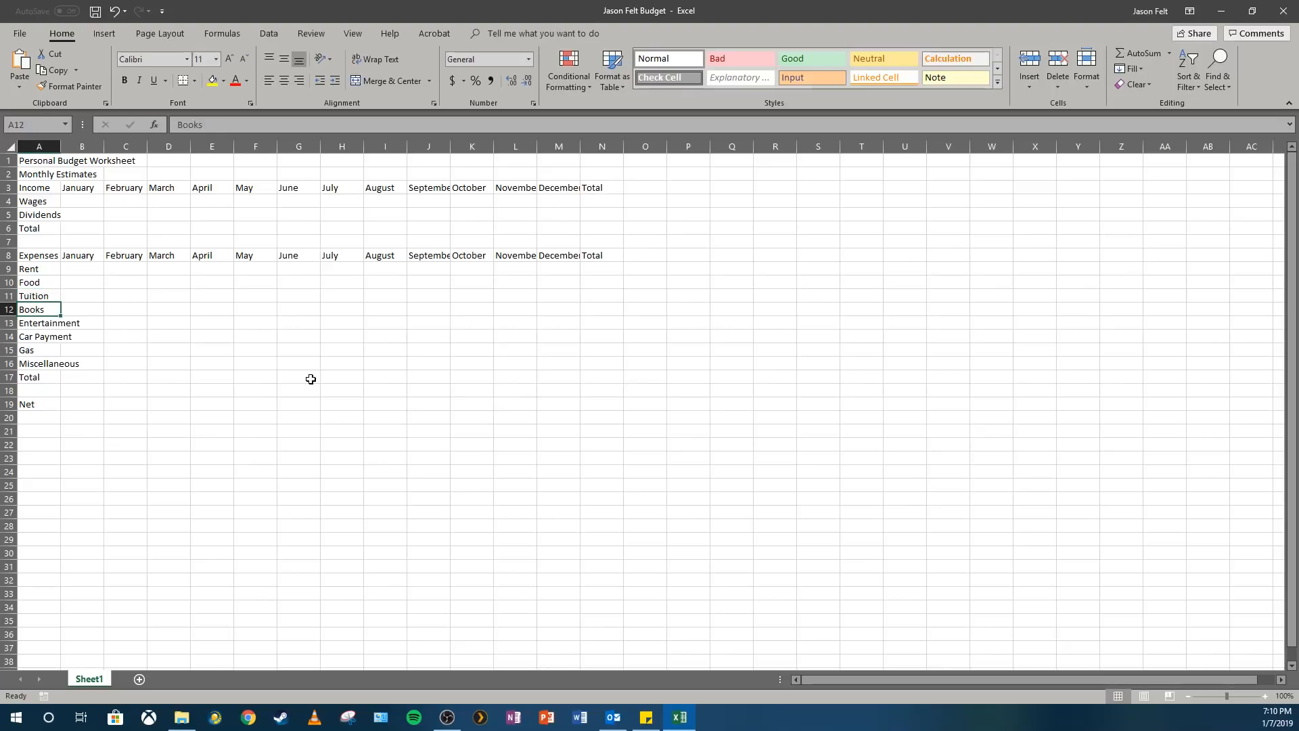
key(Down)
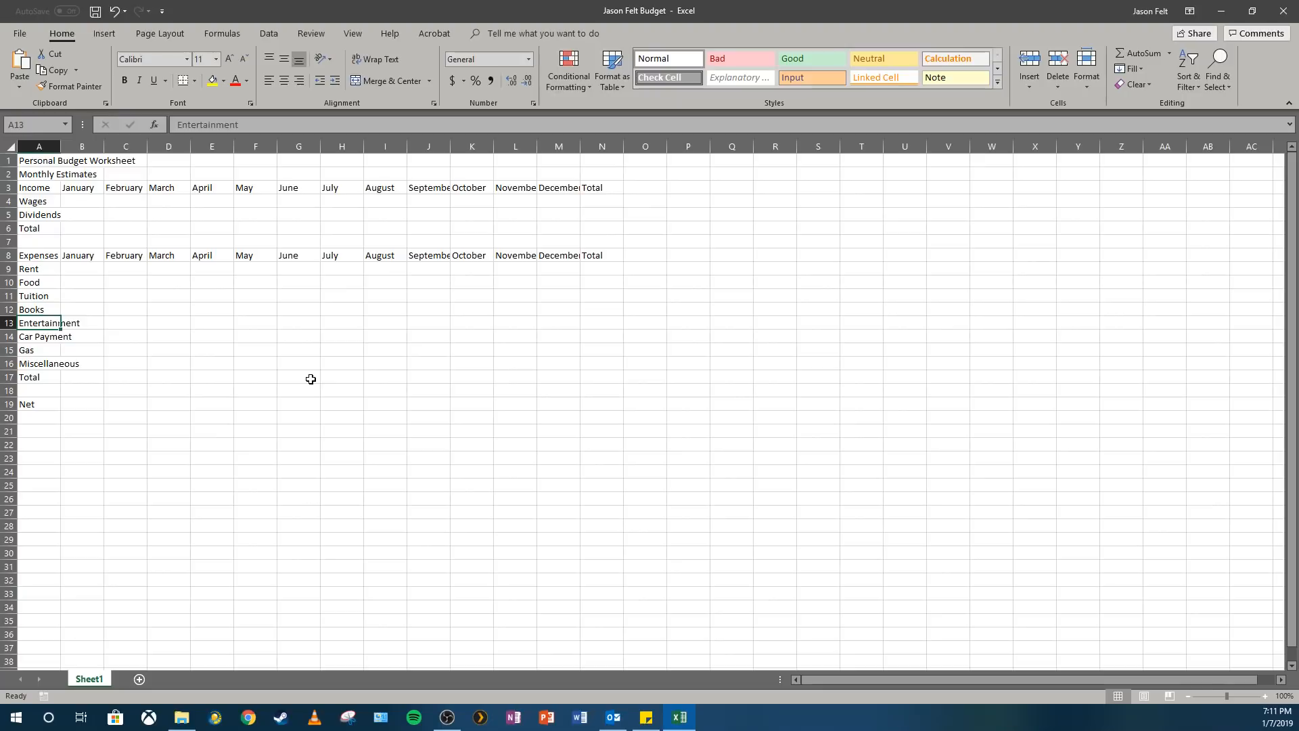
key(Down)
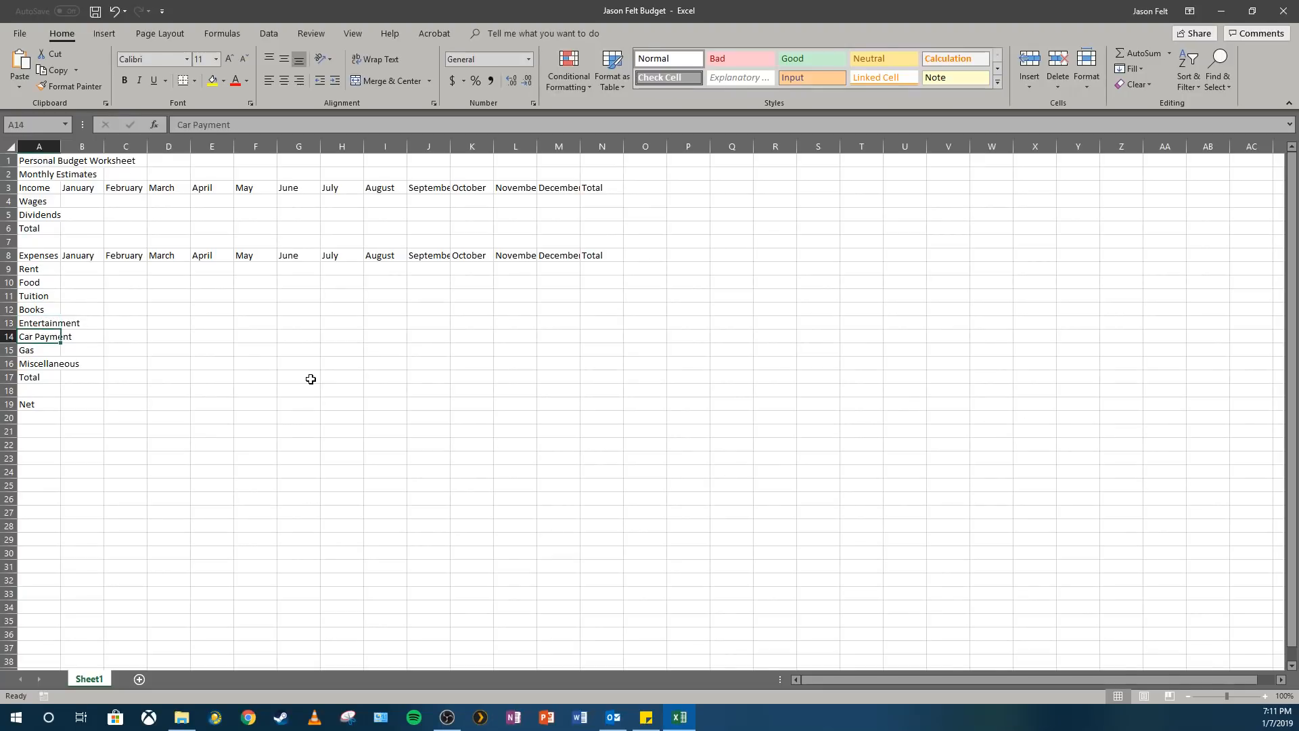
key(Down)
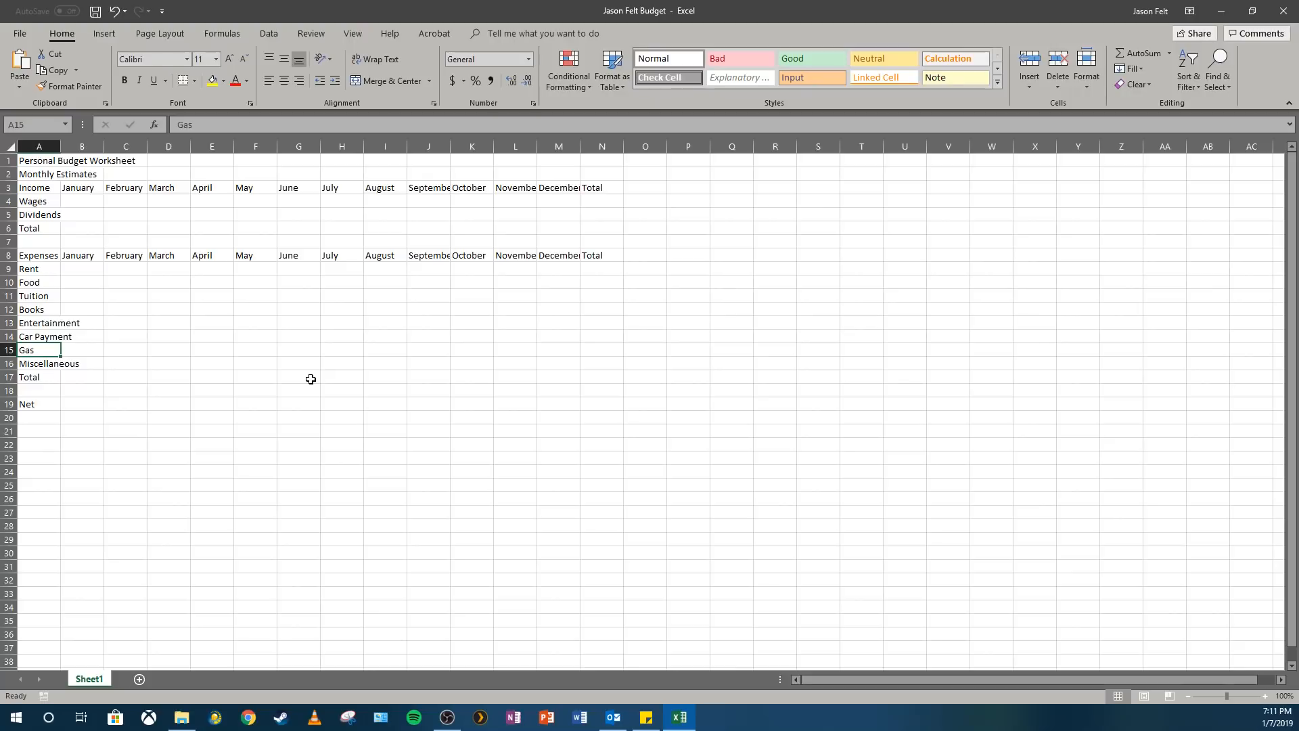
key(Down)
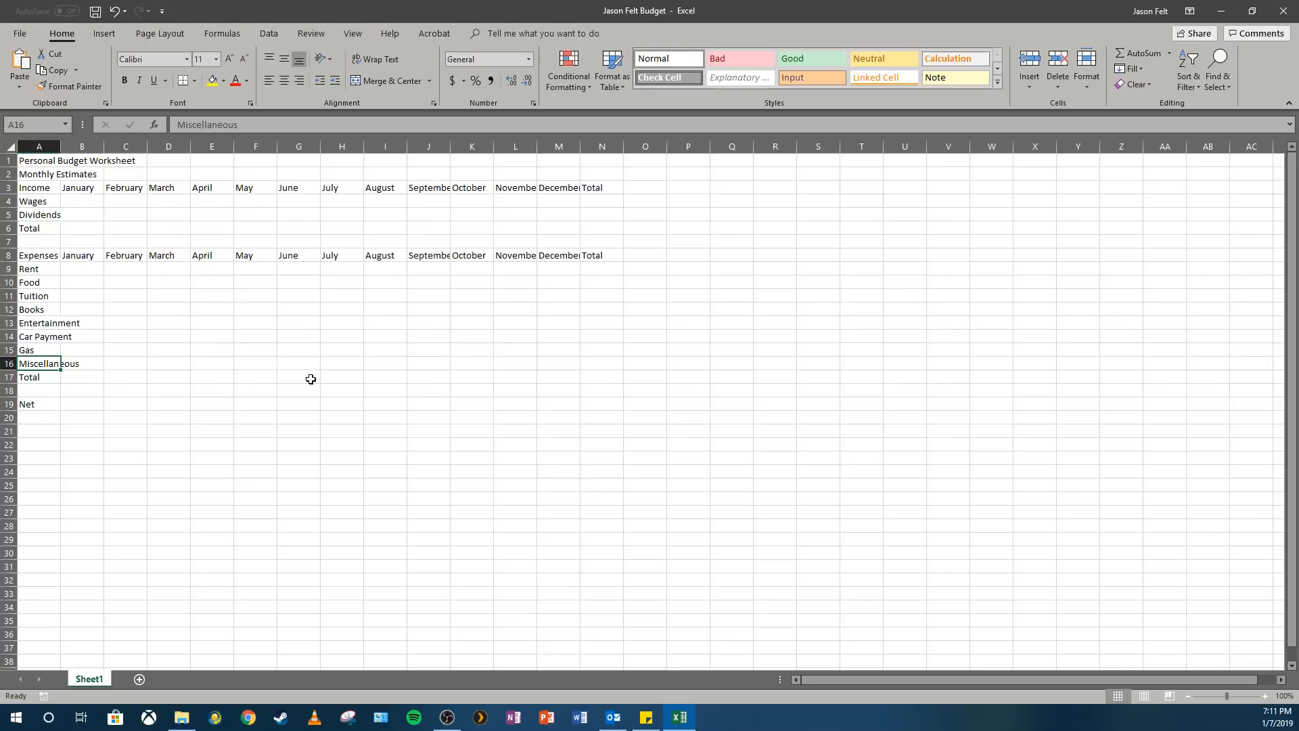
key(Down)
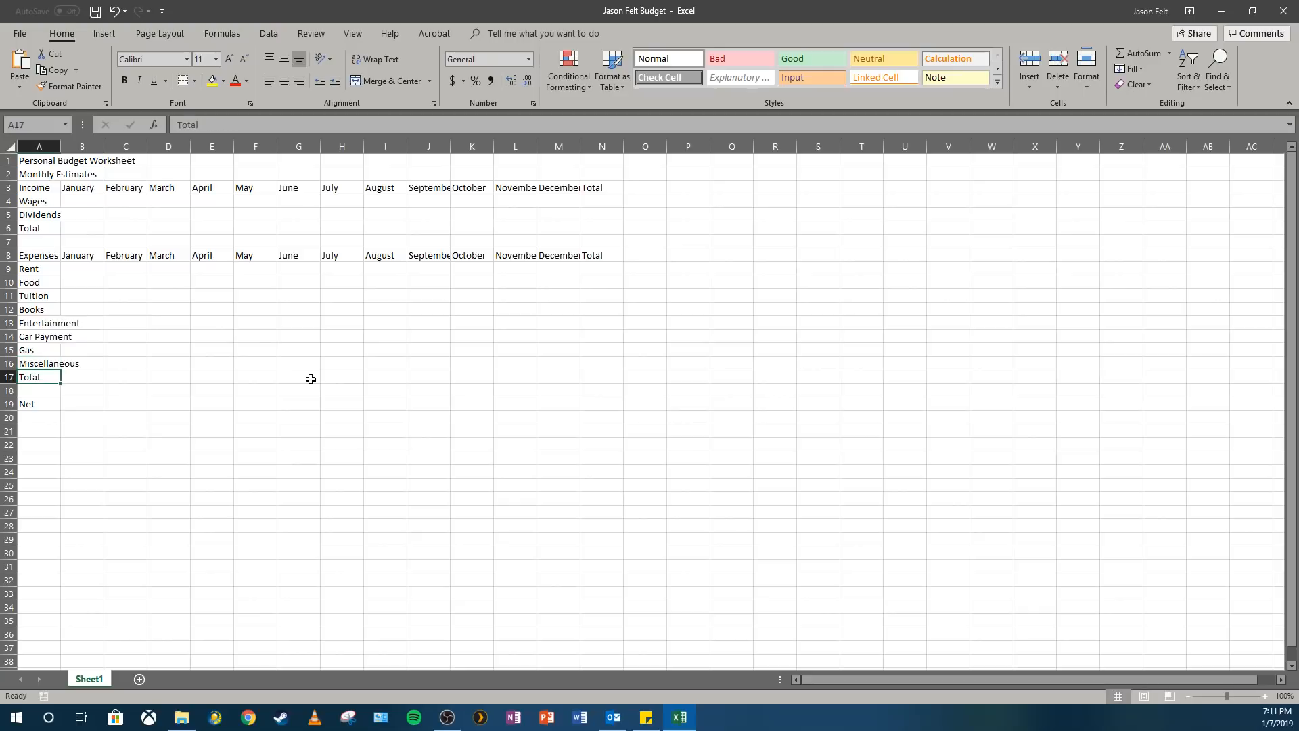